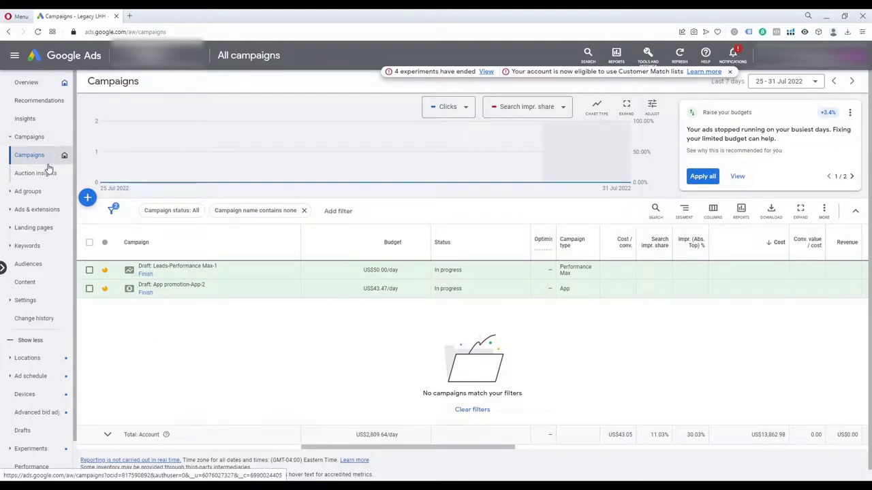
Open the Search terms report for all campaigns' keywords and skim through the listed terms
left_click(15, 247)
left_click(49, 306)
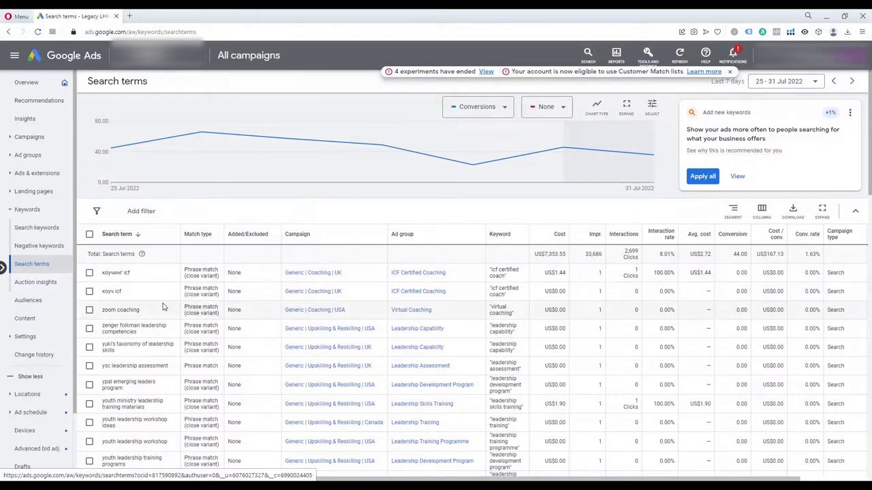
scroll(164, 307, "down", 2)
scroll(163, 306, "down", 2)
scroll(163, 307, "up", 2)
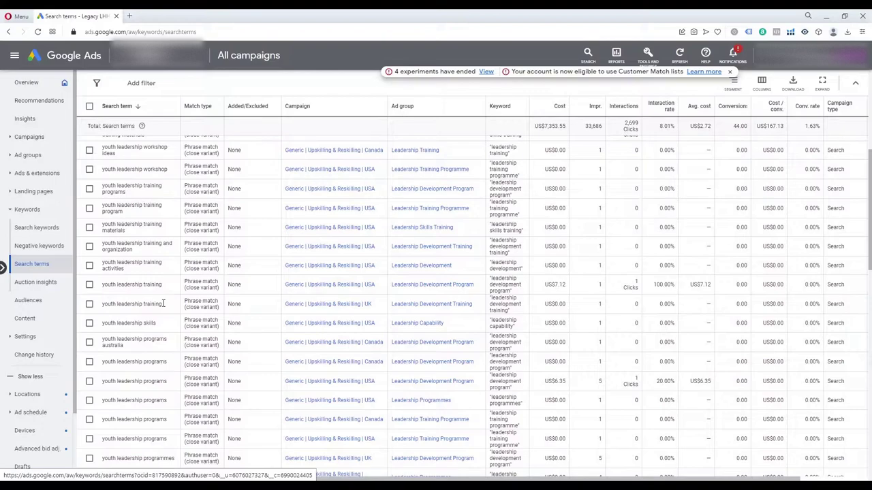
scroll(164, 307, "up", 2)
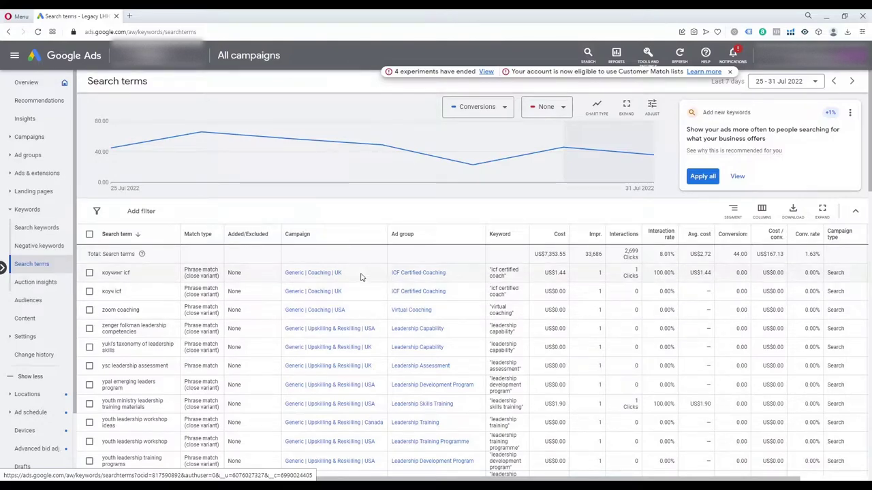
Set the search terms report's date range to All time
left_click(783, 82)
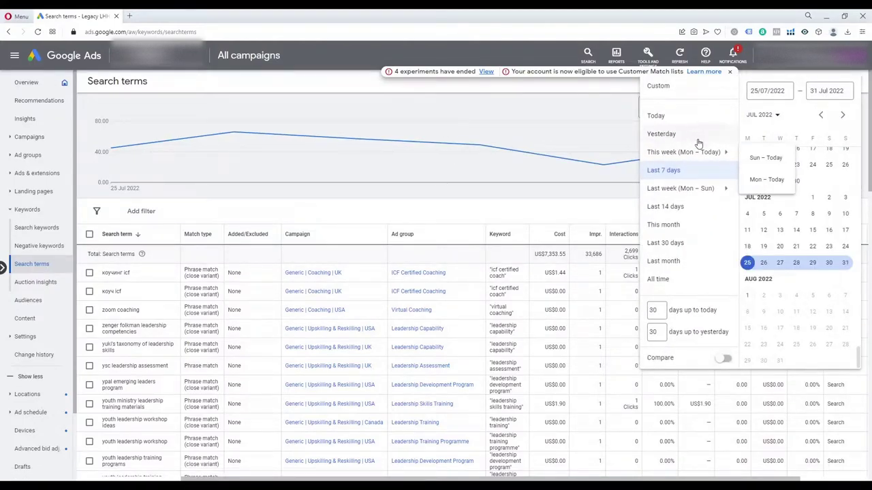
mouse_move(705, 152)
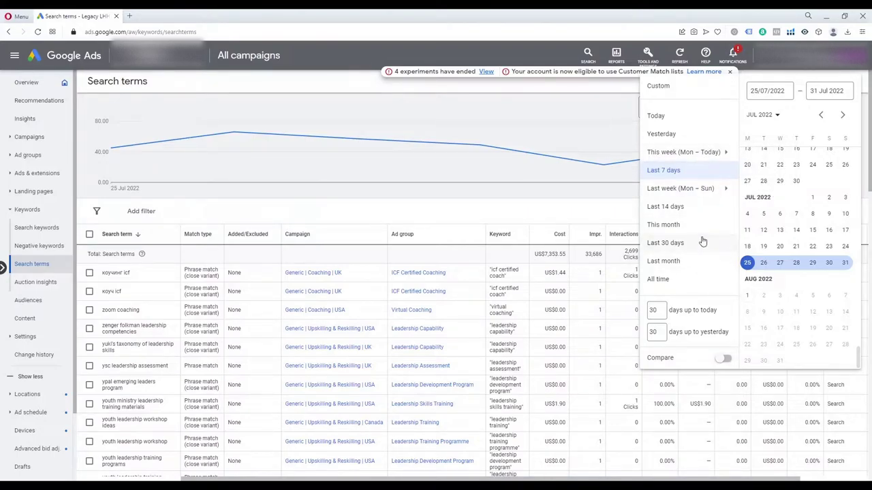
left_click(659, 280)
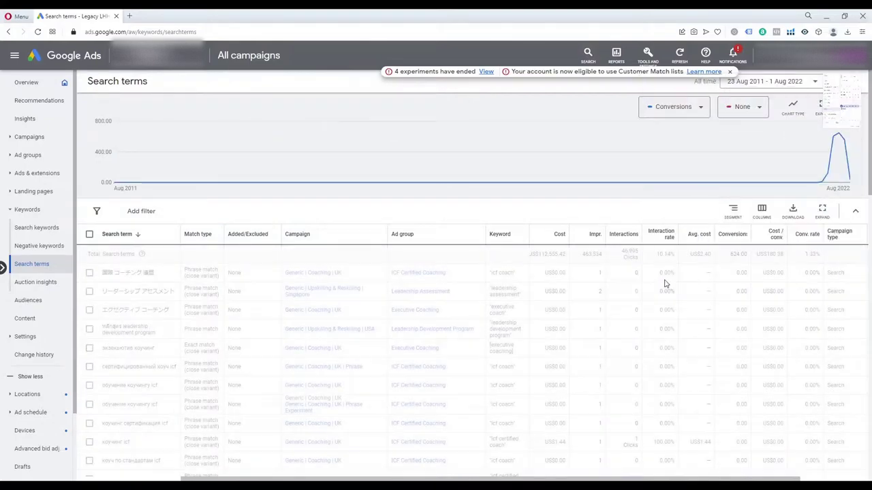
Filter the search terms to campaigns whose name contains "coaching"
left_click(146, 212)
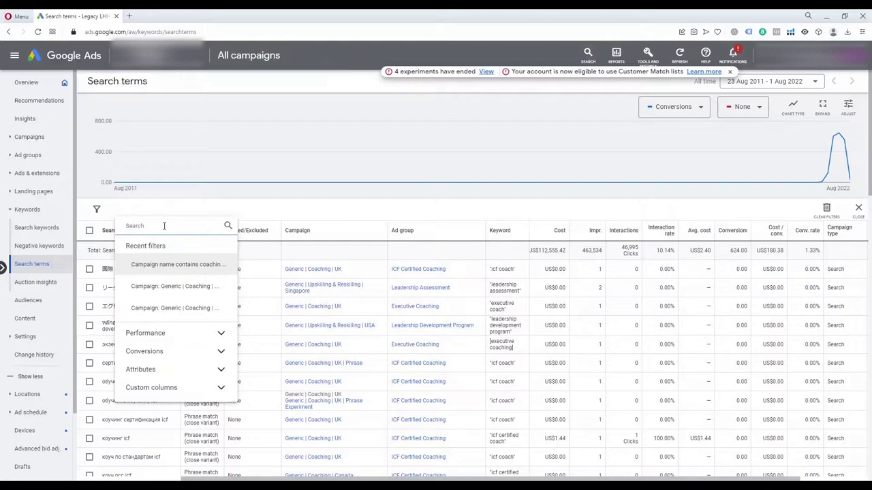
type("camp")
left_click(146, 270)
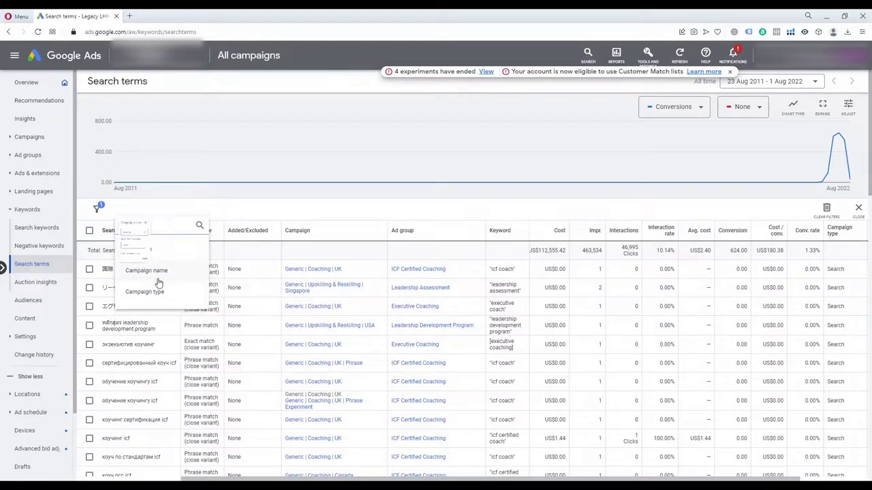
type("coaching")
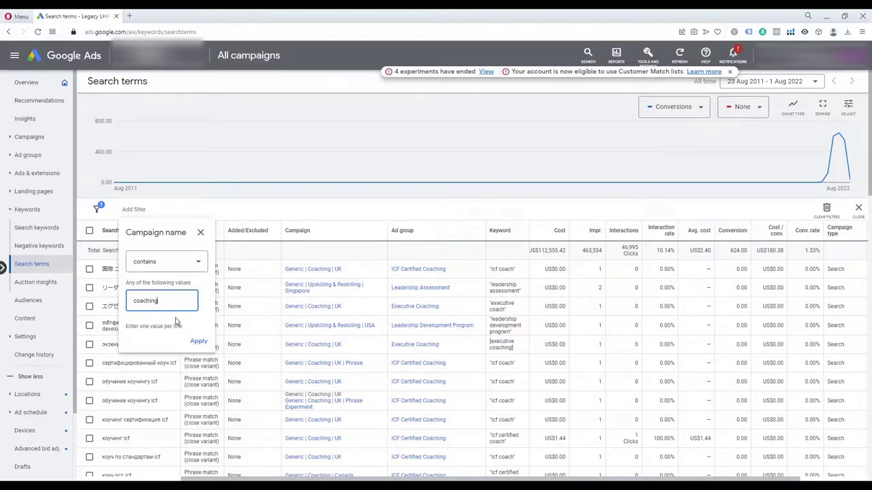
left_click(198, 344)
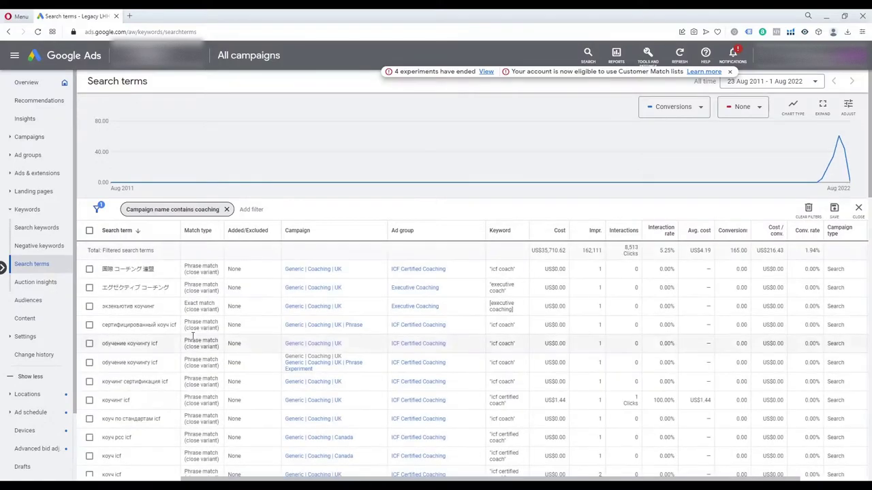
Add a filter that keeps only search terms with Clicks > 1
left_click(254, 211)
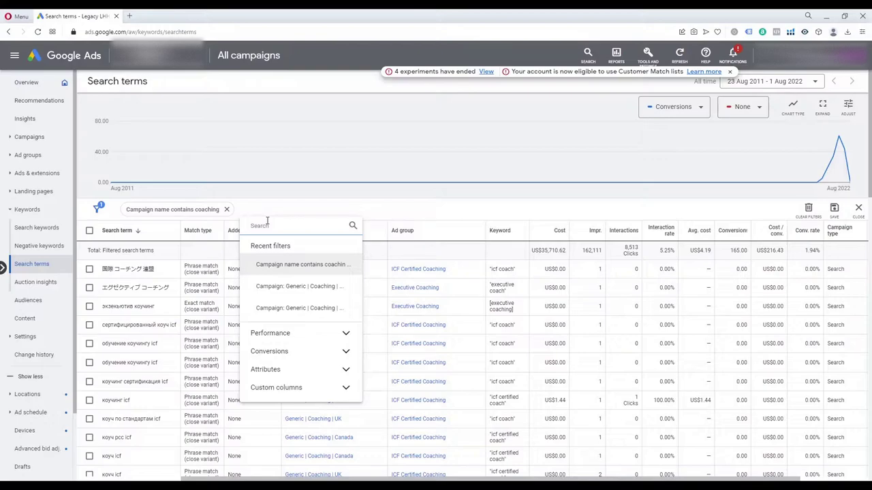
type("cli")
left_click(260, 271)
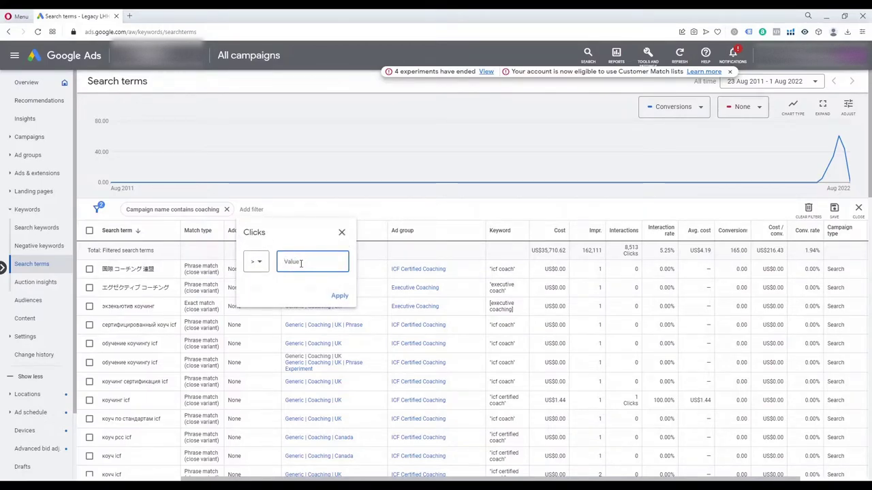
type("1")
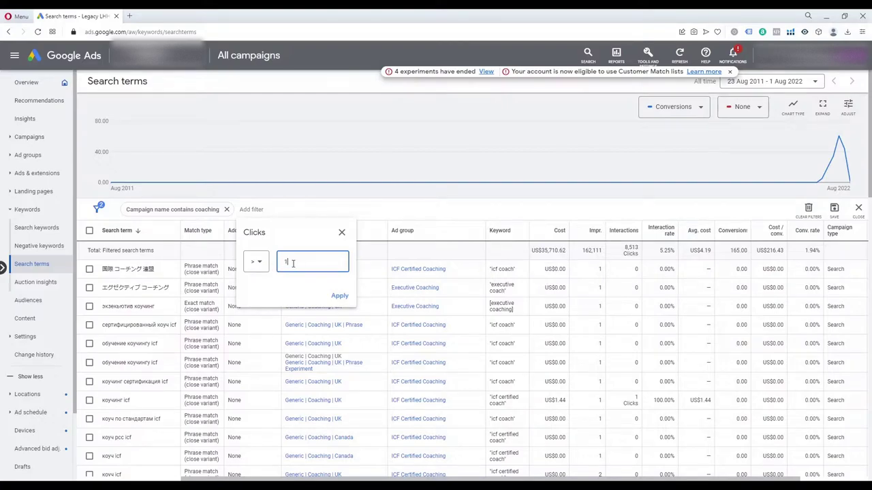
left_click(339, 297)
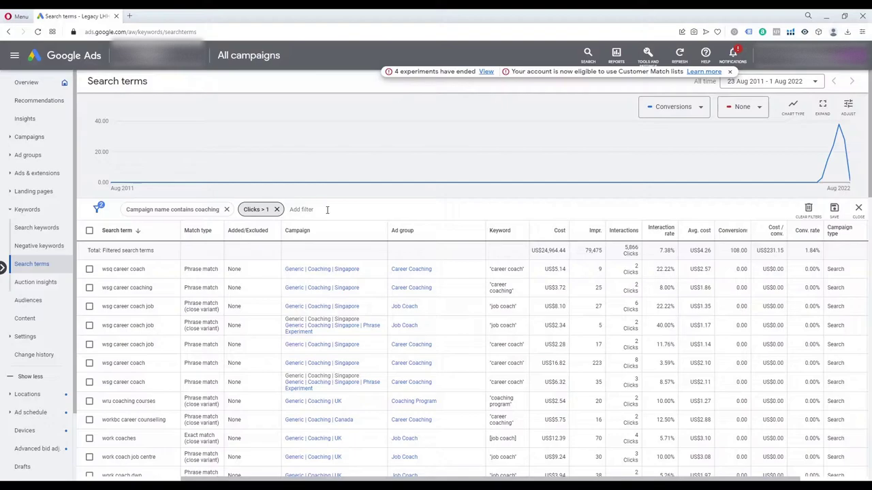
Add an Added/Excluded filter that matches only None
left_click(328, 213)
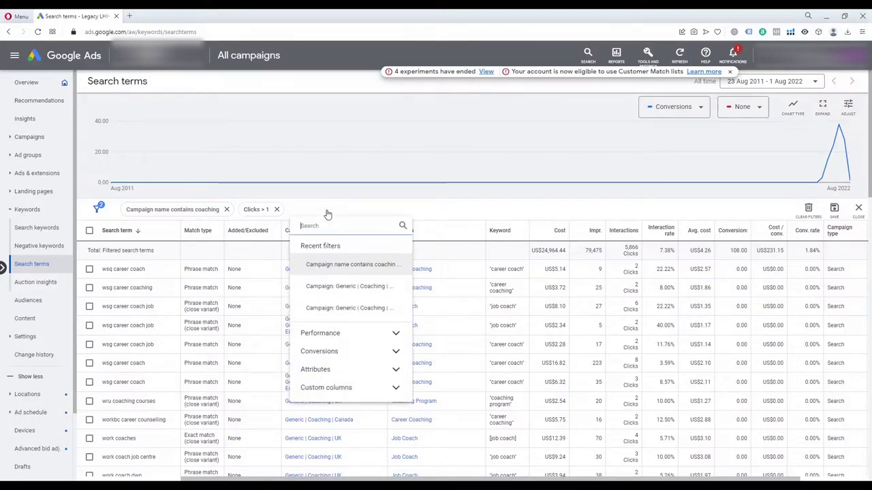
type("add")
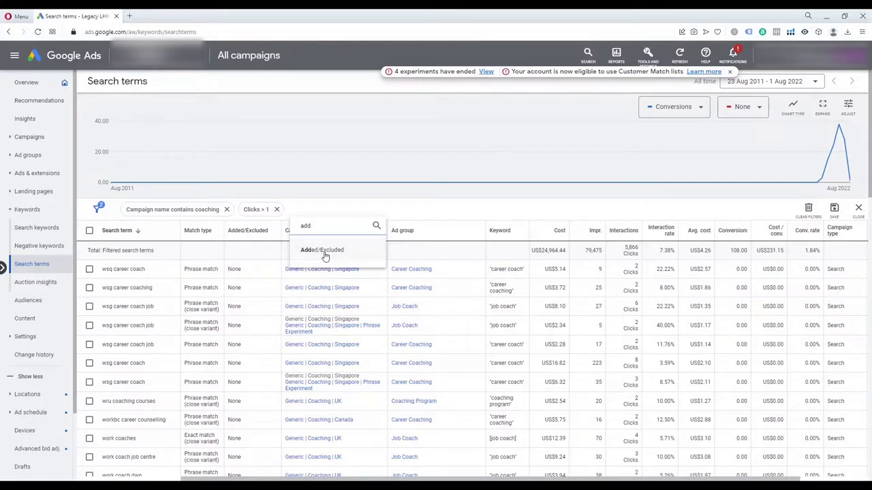
left_click(324, 252)
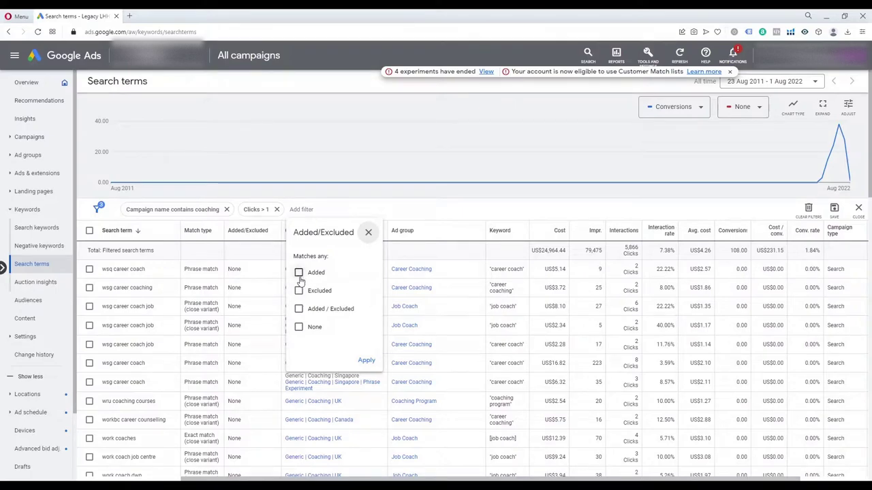
left_click(299, 328)
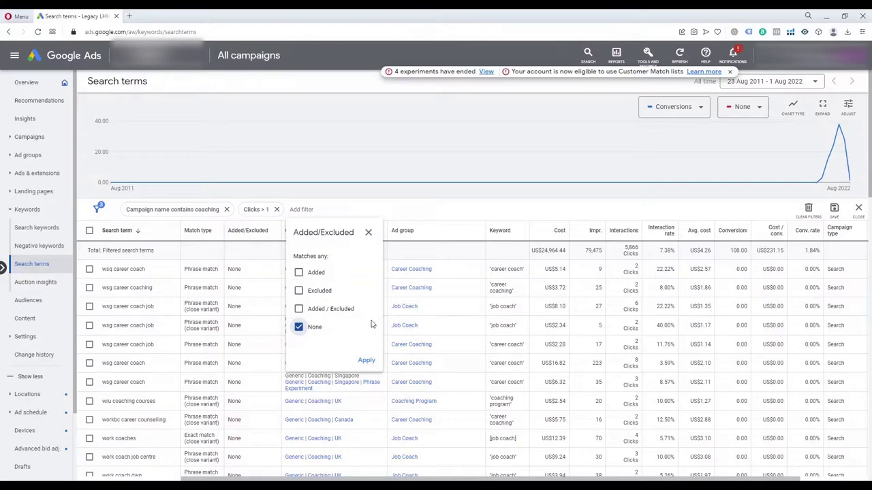
left_click(366, 361)
left_click(366, 363)
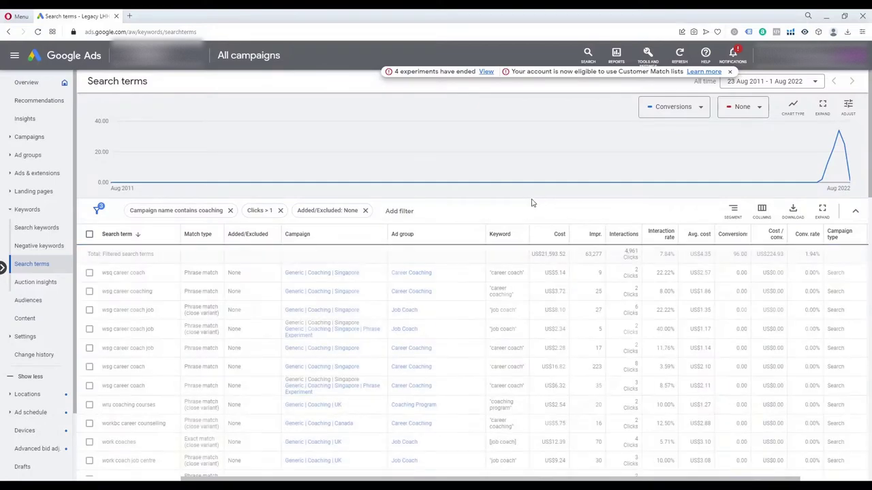
Open the column settings for the search terms table, review the current columns and add Avg. CPC
left_click(764, 216)
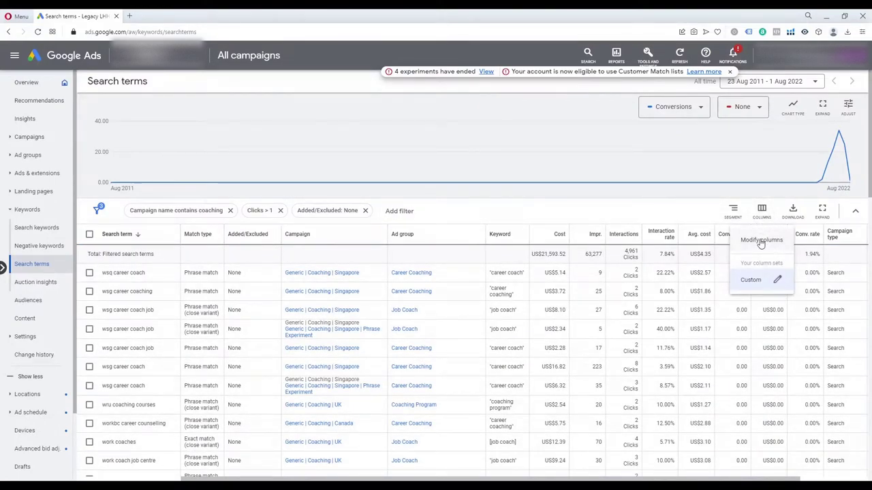
key("ctrl+a")
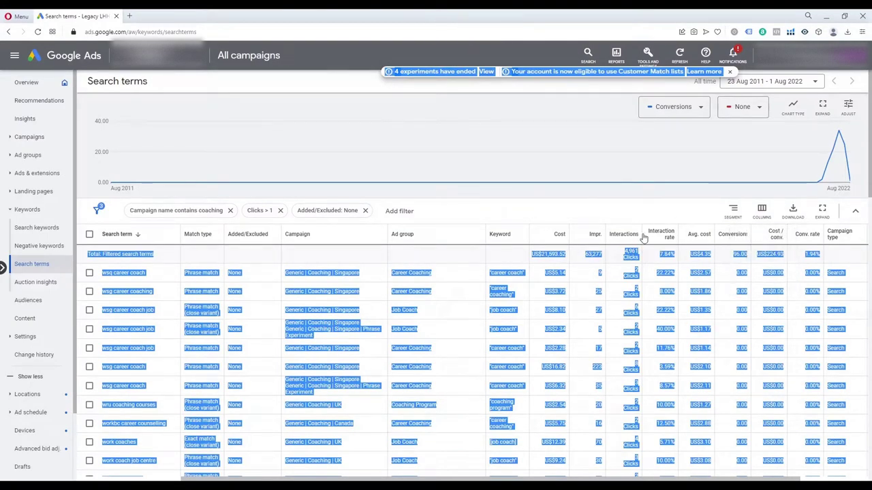
left_click(767, 218)
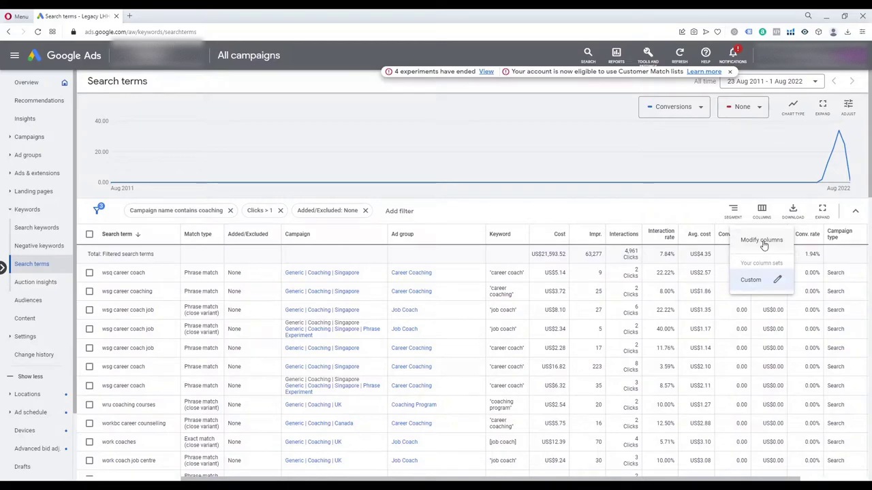
left_click(762, 243)
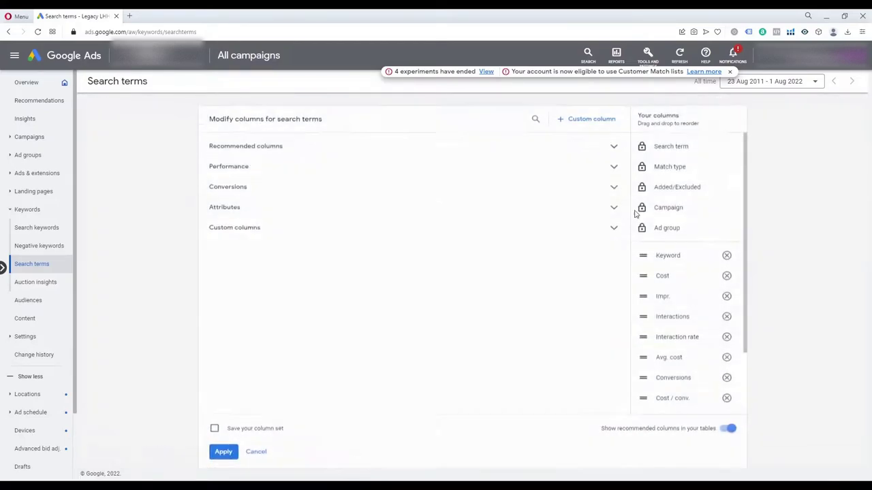
scroll(723, 258, "down", 2)
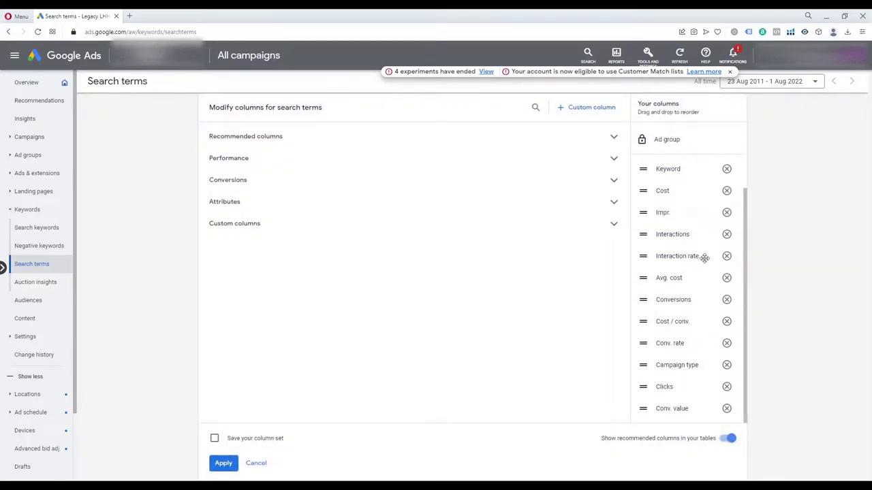
scroll(696, 274, "up", 2)
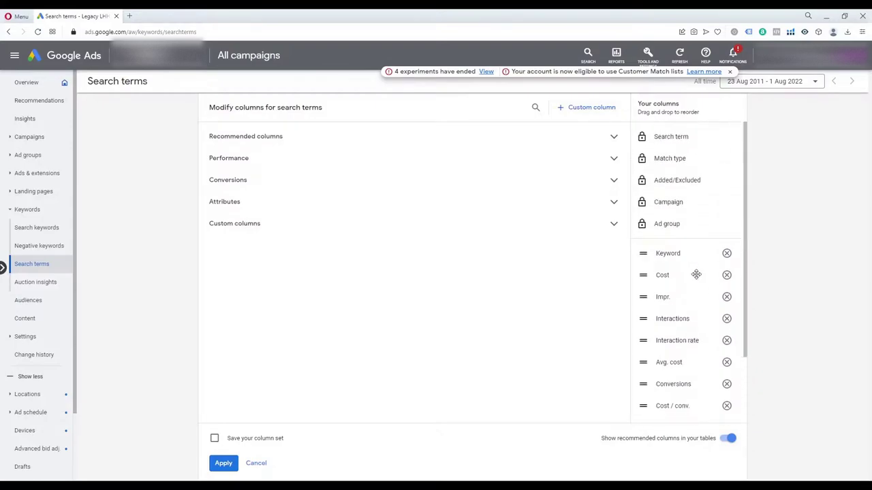
left_click(535, 108)
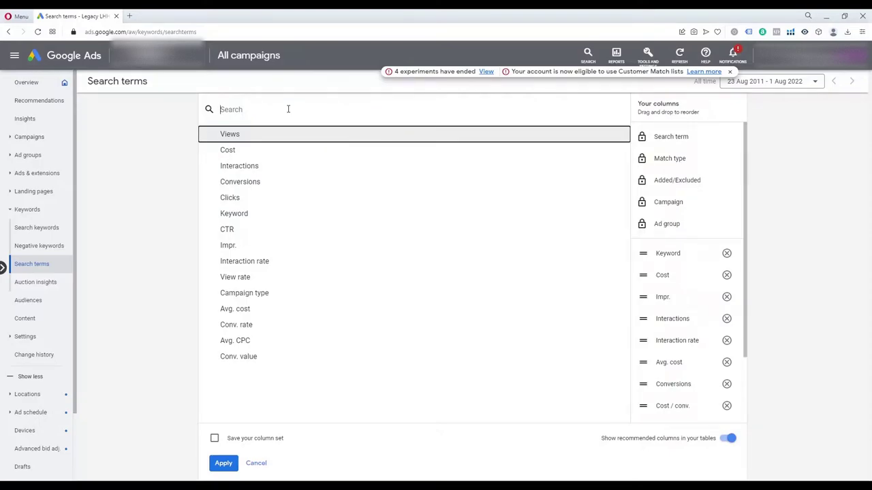
type("cpc")
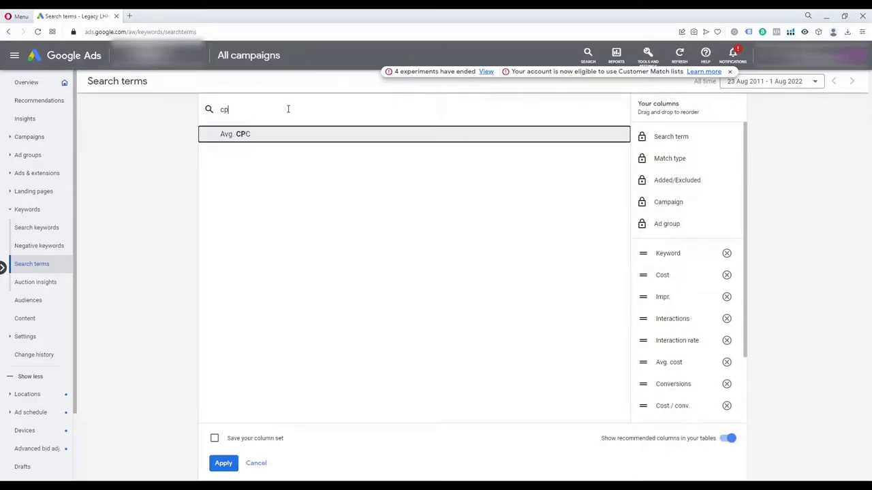
left_click(253, 133)
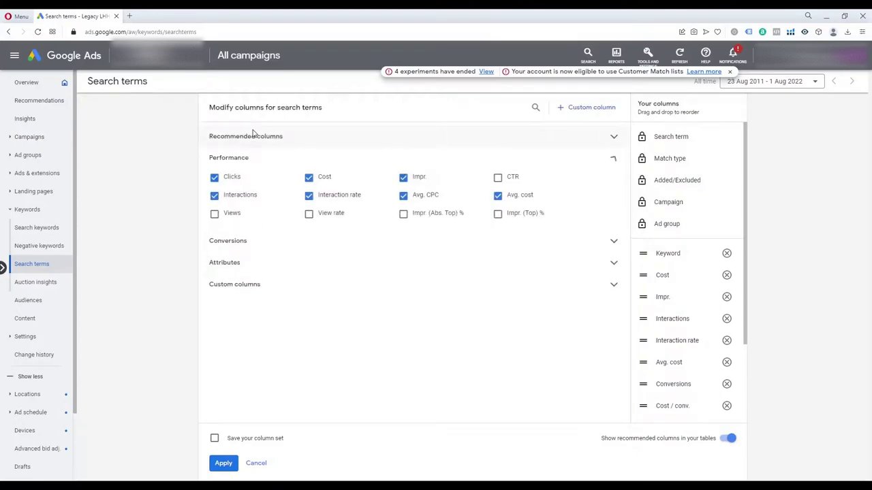
Add the CTR column to the search terms table and apply the modified column set
left_click(535, 108)
key("ctrl+a")
type("ctr")
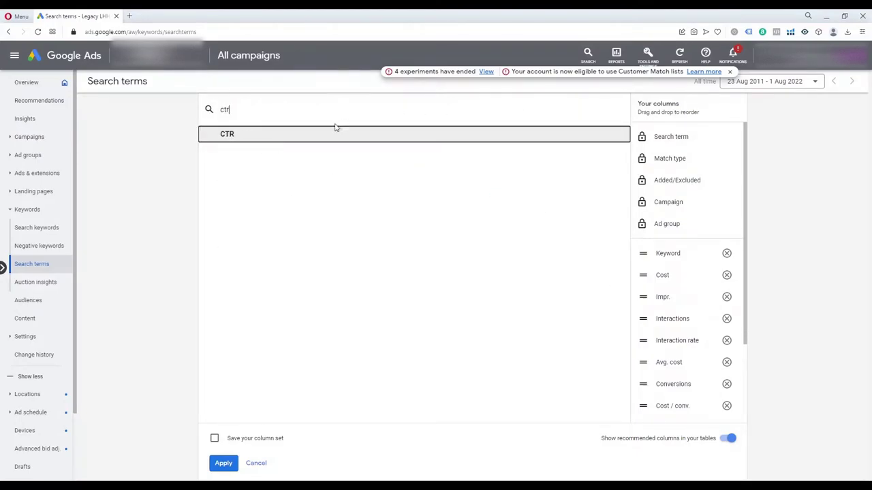
left_click(292, 135)
scroll(702, 327, "down", 3)
left_click_drag(666, 409, 704, 368)
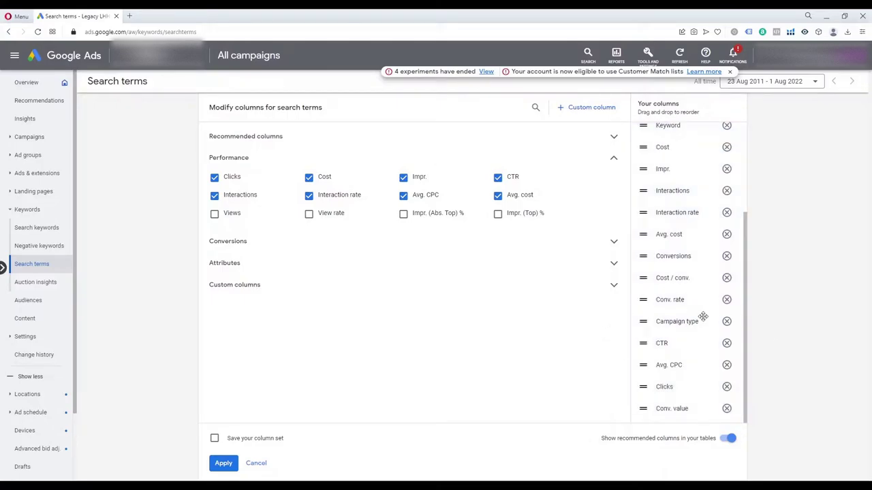
left_click(224, 464)
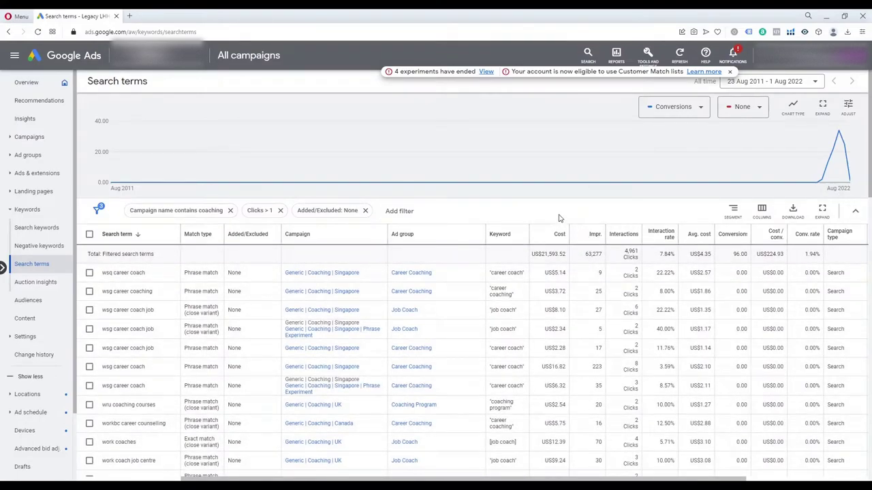
Download the filtered search terms report and open the downloaded file in Excel
left_click(792, 210)
left_click(790, 240)
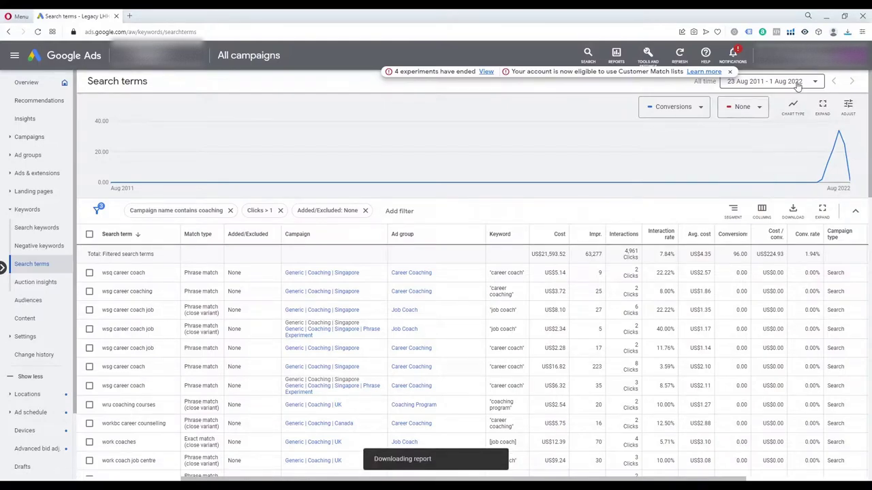
left_click(775, 68)
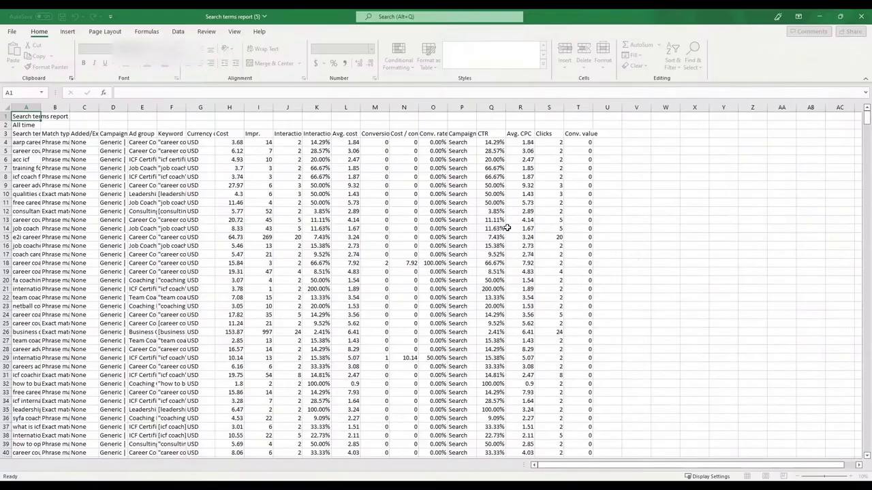
Enlarge the search terms worksheet to 130% zoom and return to its first rows
left_click(235, 202)
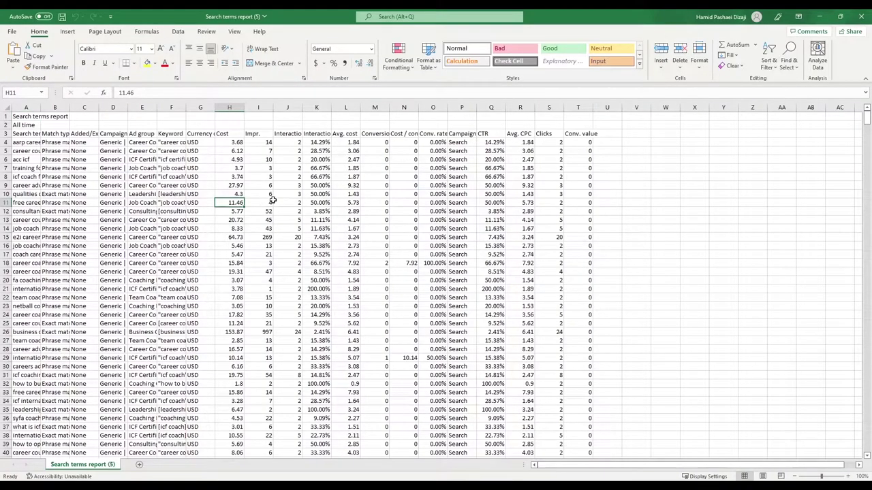
left_click(845, 476)
left_click(845, 476)
left_click(846, 476)
scroll(624, 357, "up", 2)
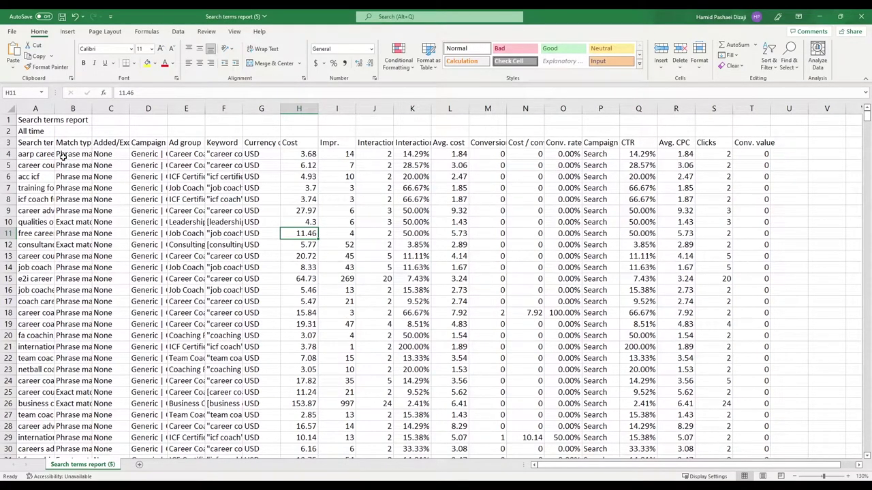
Delete the report title and date range rows above the column headers
left_click_drag(9, 131, 8, 120)
right_click(8, 130)
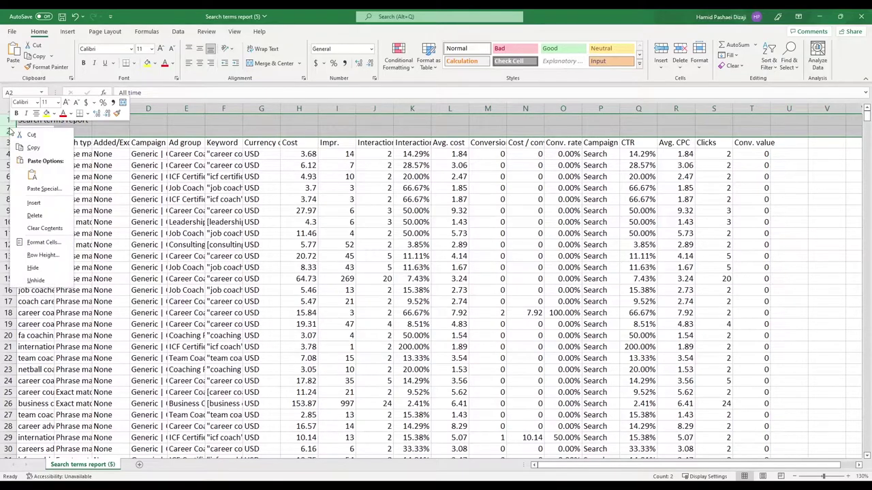
key("Escape")
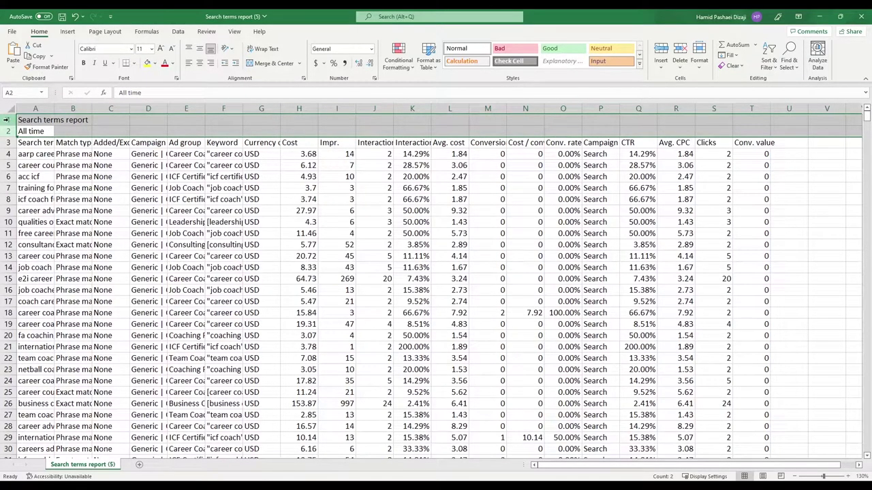
right_click(4, 120)
left_click(34, 209)
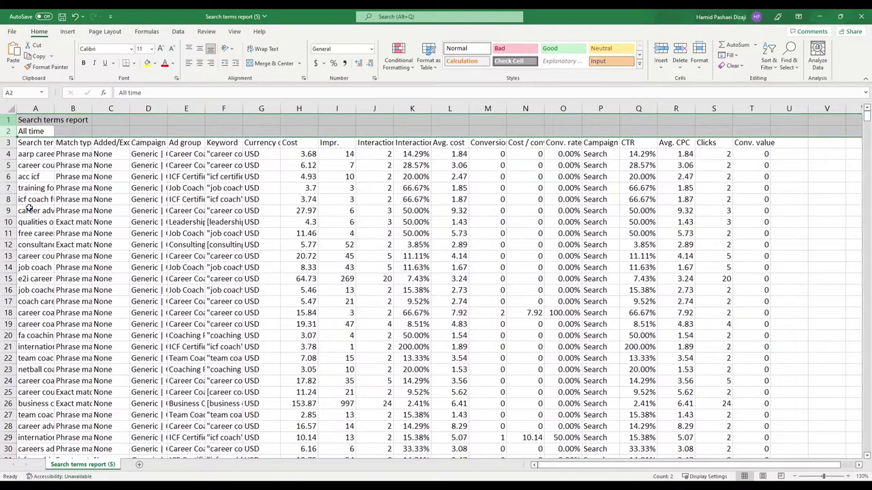
Delete the total rows below the last search term, from row 979 down, and return to the first rows of the worksheet
left_click_drag(866, 114, 862, 447)
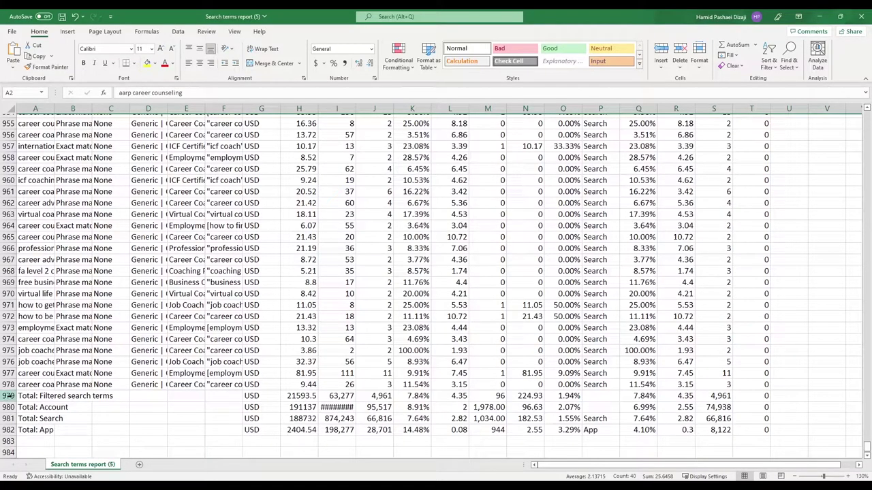
left_click_drag(9, 396, 9, 439)
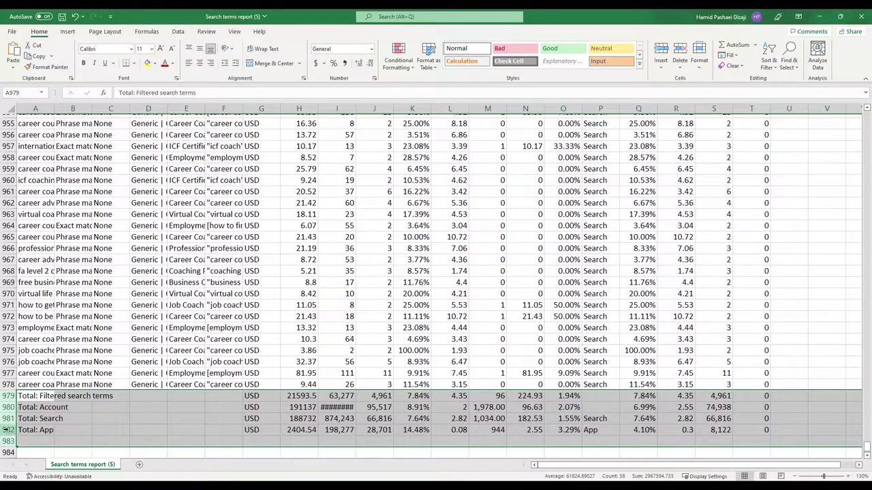
right_click(8, 432)
left_click(33, 358)
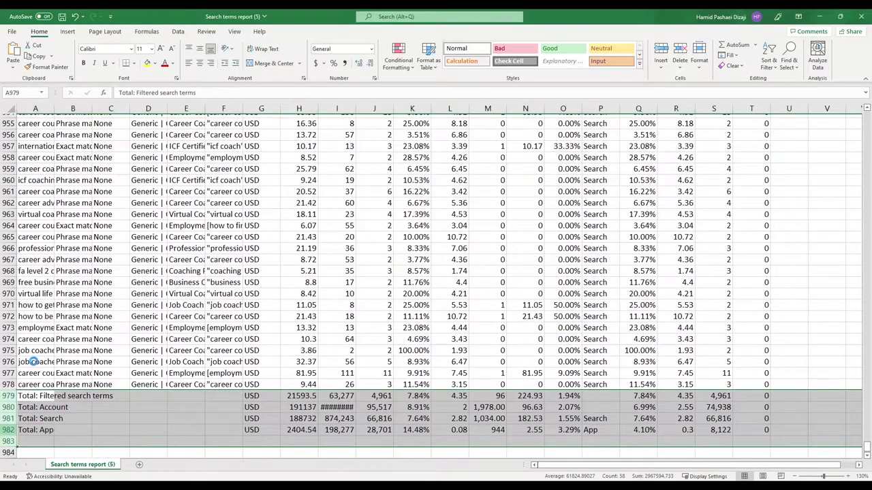
left_click(470, 350)
left_click_drag(867, 451, 867, 115)
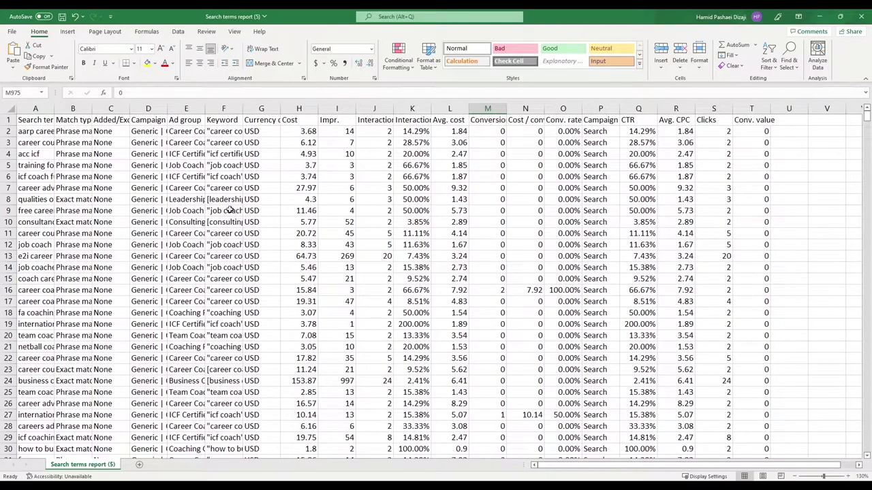
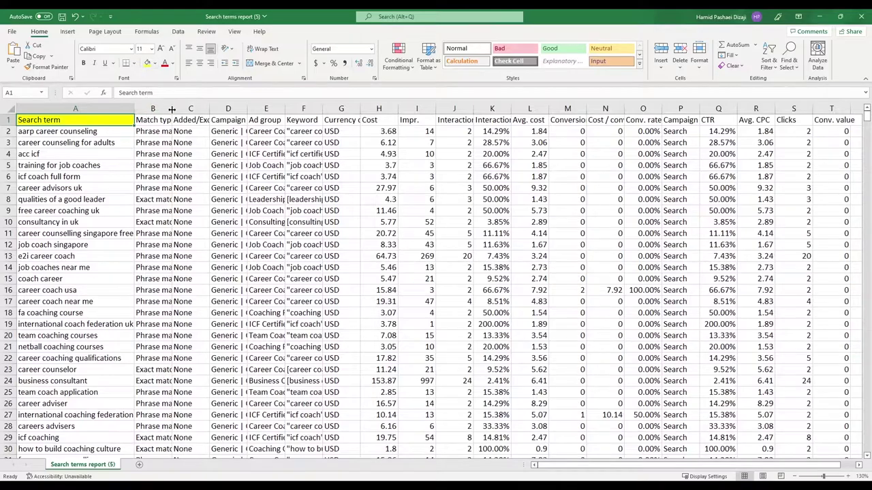
Widen the Match type column and fill the Match type, Cost, Impr., Conversions and Clicks header cells with yellow
left_click(192, 109)
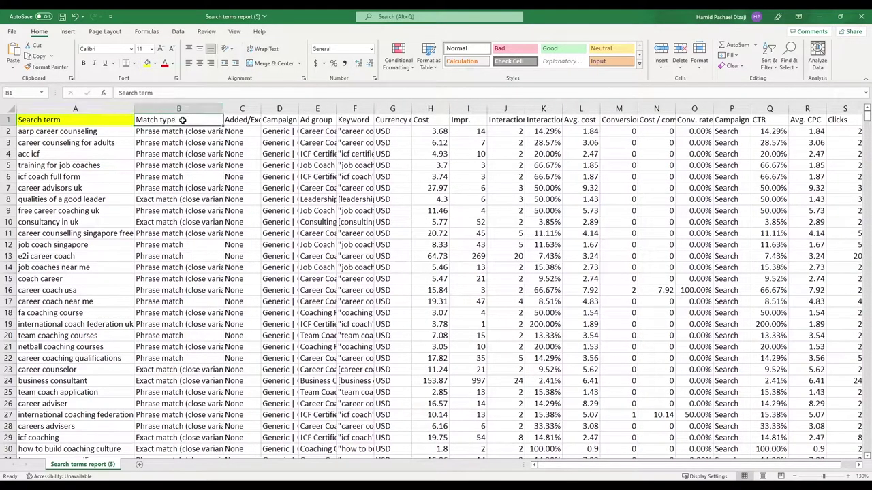
left_click(146, 62)
left_click_drag(390, 120, 436, 120)
left_click(148, 64)
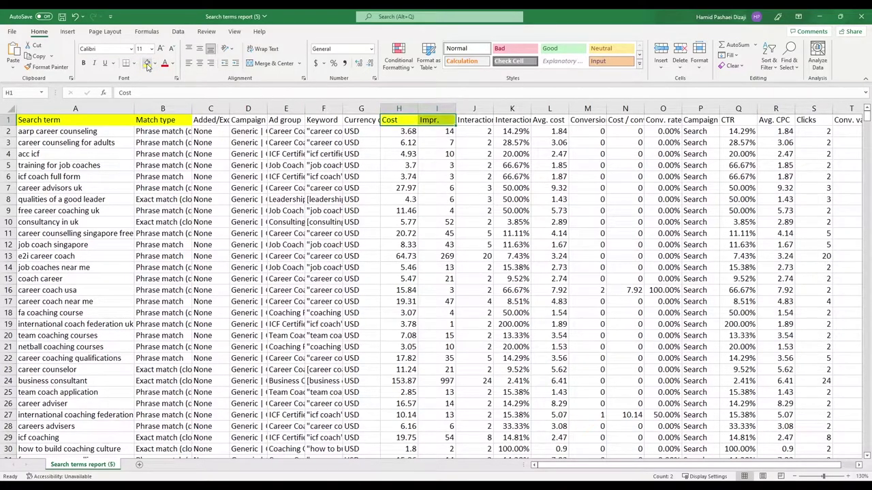
left_click(589, 122)
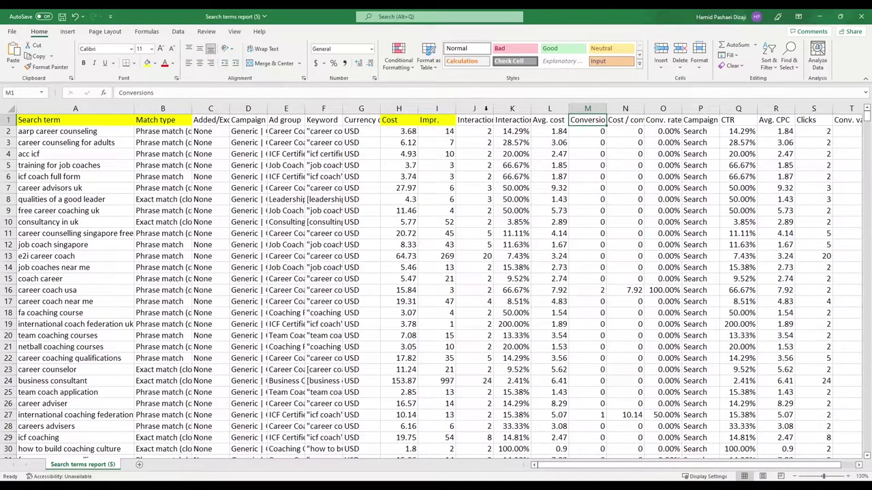
left_click(147, 64)
left_click(808, 120)
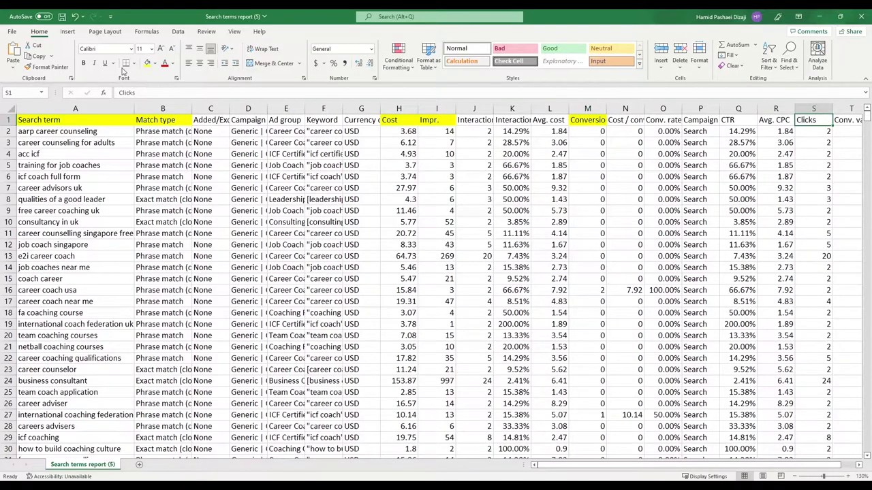
left_click(148, 64)
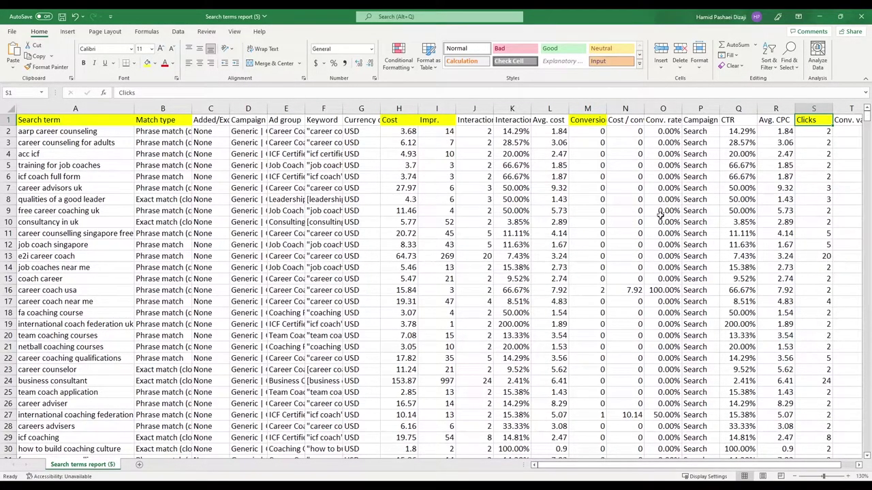
Insert a PivotTable based on the whole search terms data range in a new worksheet
left_click(322, 311)
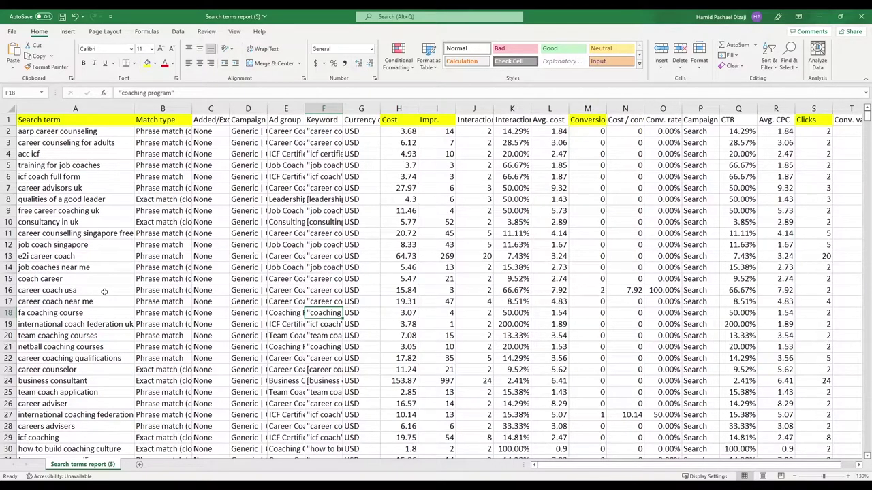
left_click(104, 292)
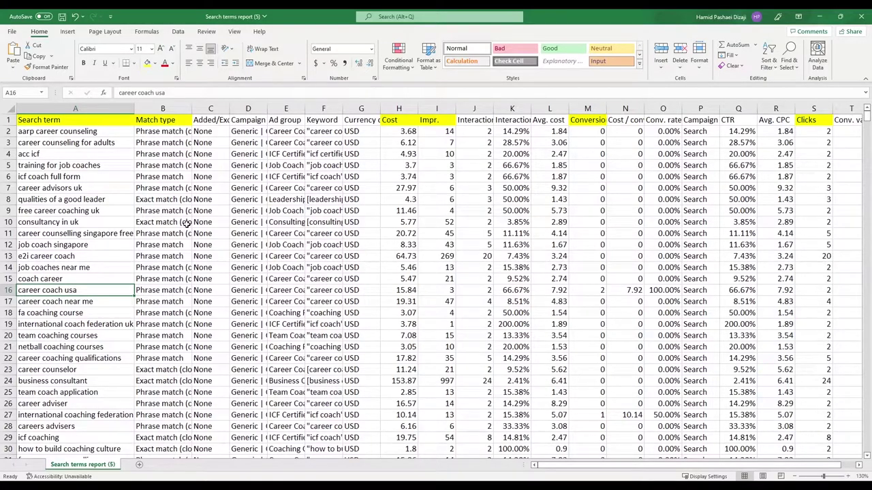
left_click(68, 32)
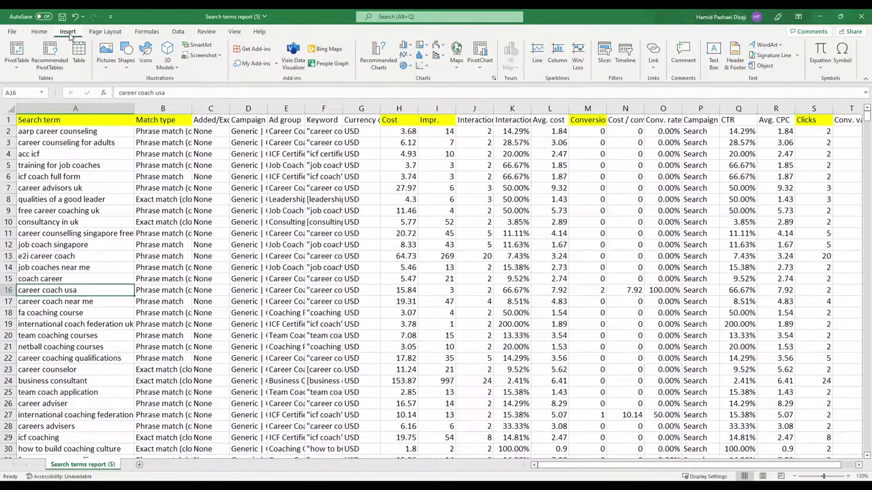
left_click(25, 52)
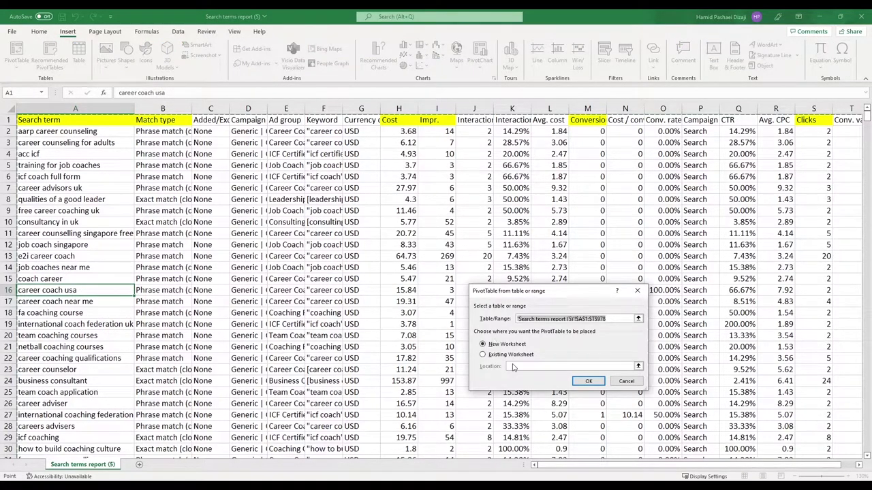
left_click(588, 381)
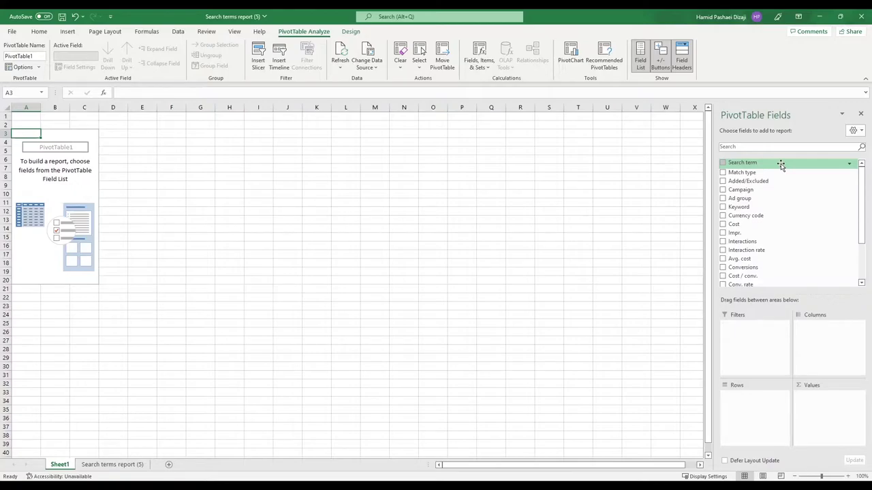
Enlarge the PivotTable sheet to 120% zoom and add the Search term field to the rows
left_click_drag(781, 165, 749, 167)
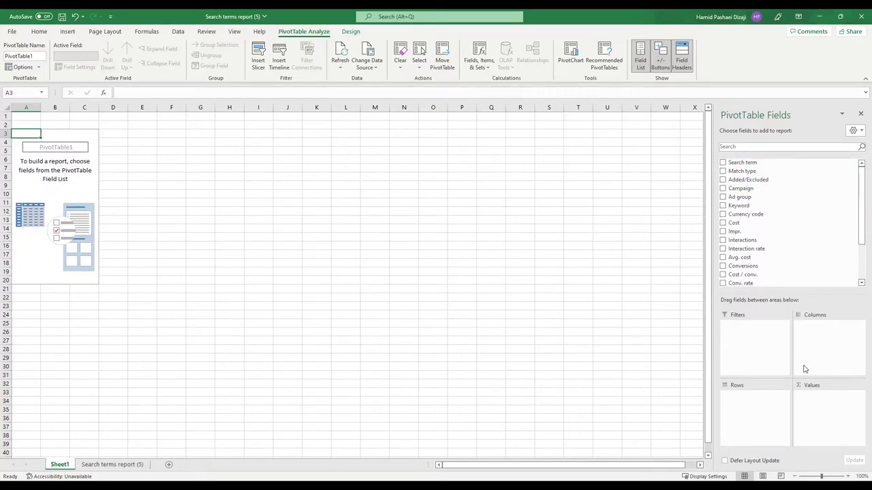
left_click(846, 477)
left_click(846, 477)
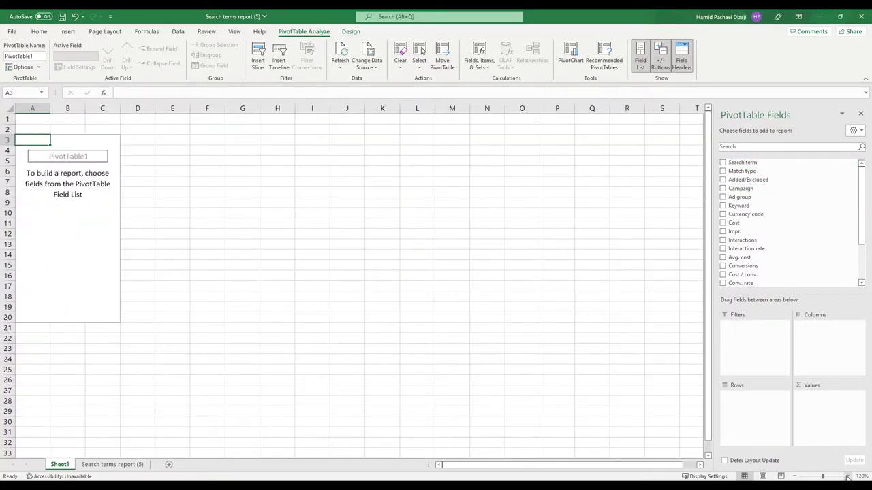
left_click(724, 164)
left_click_drag(767, 169, 772, 400)
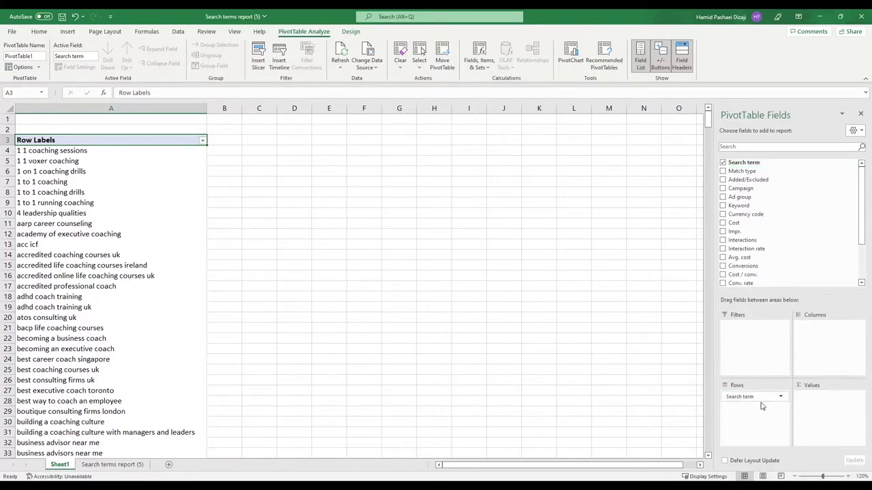
Turn off automatic column width fitting on update in the PivotTable options
left_click(137, 223)
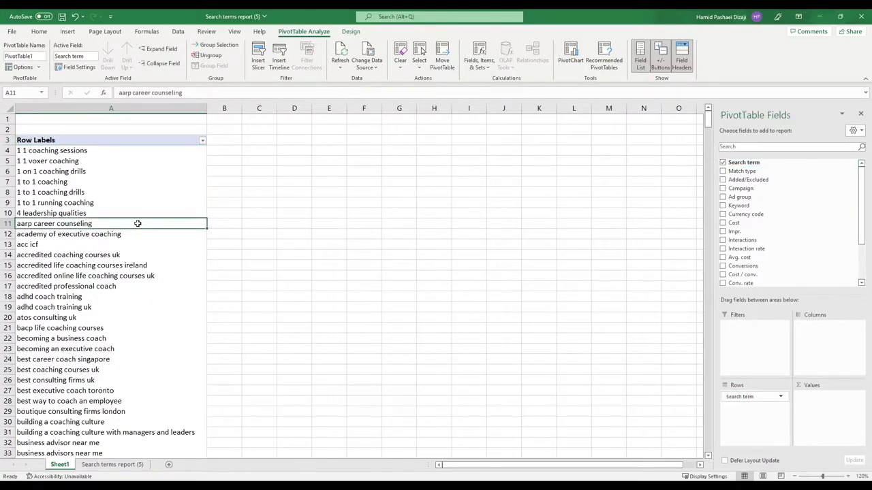
right_click(138, 223)
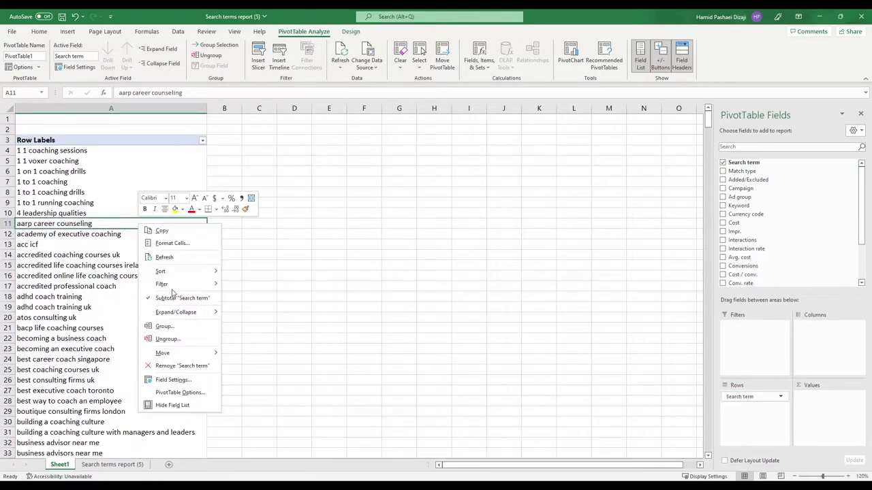
left_click(197, 393)
left_click(49, 298)
left_click(164, 370)
left_click(137, 342)
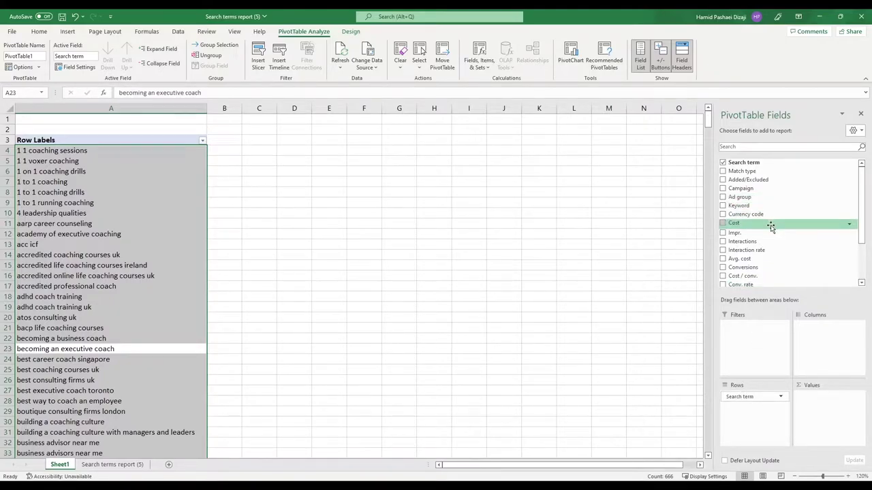
Add the Cost, Impr., Clicks and Conversions fields to the PivotTable values as sums
left_click_drag(770, 227, 813, 396)
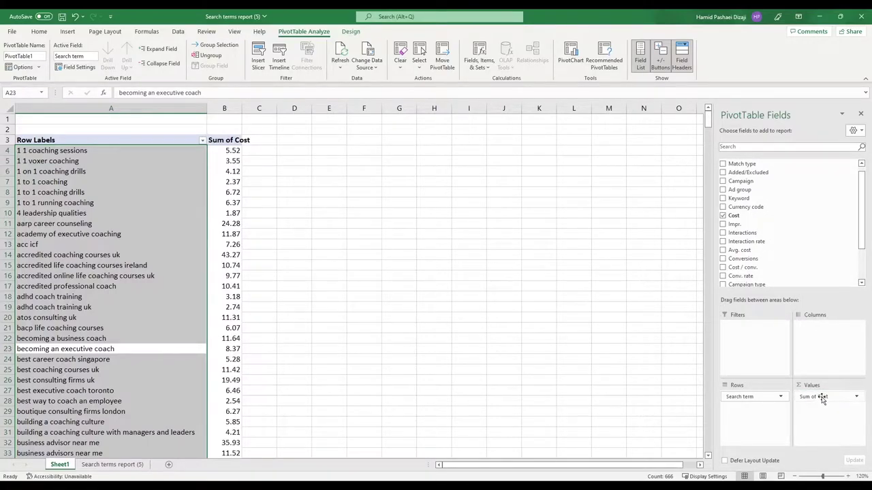
left_click_drag(753, 224, 835, 408)
scroll(751, 267, "down", 2)
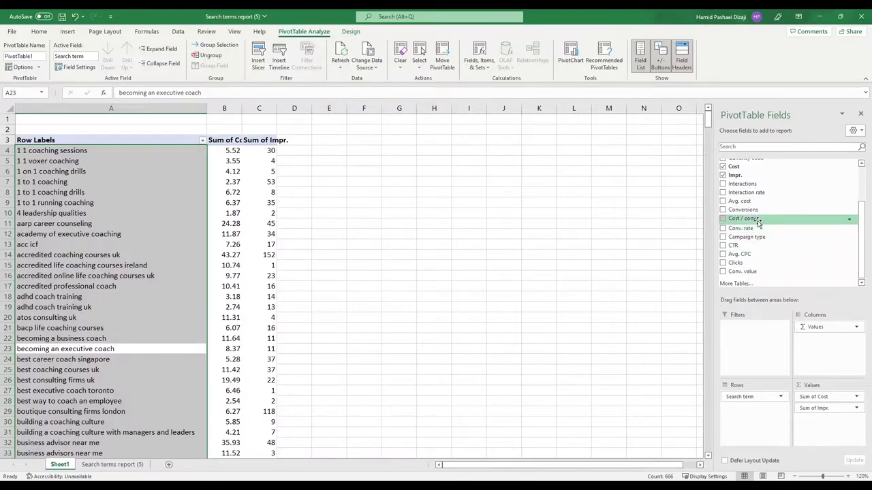
left_click_drag(761, 262, 824, 419)
left_click_drag(756, 209, 821, 430)
Narrow the Row Labels column and widen the value columns to fit their headings
left_click(261, 151)
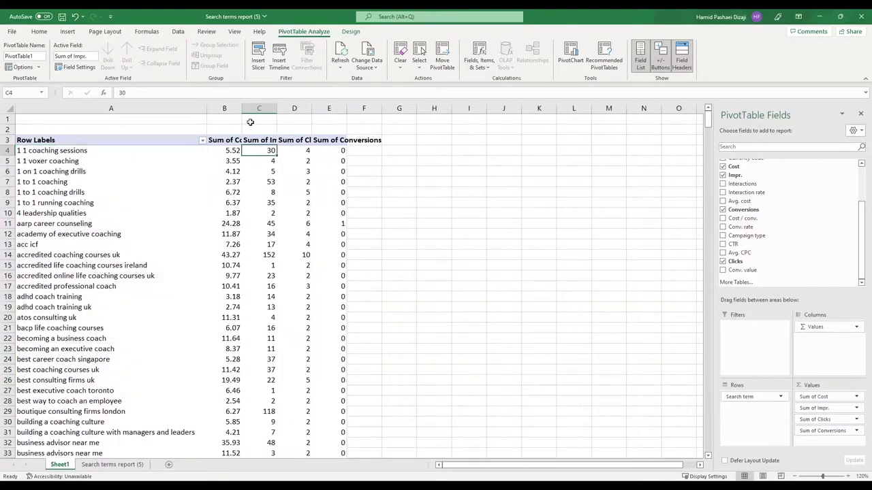
left_click_drag(242, 108, 176, 107)
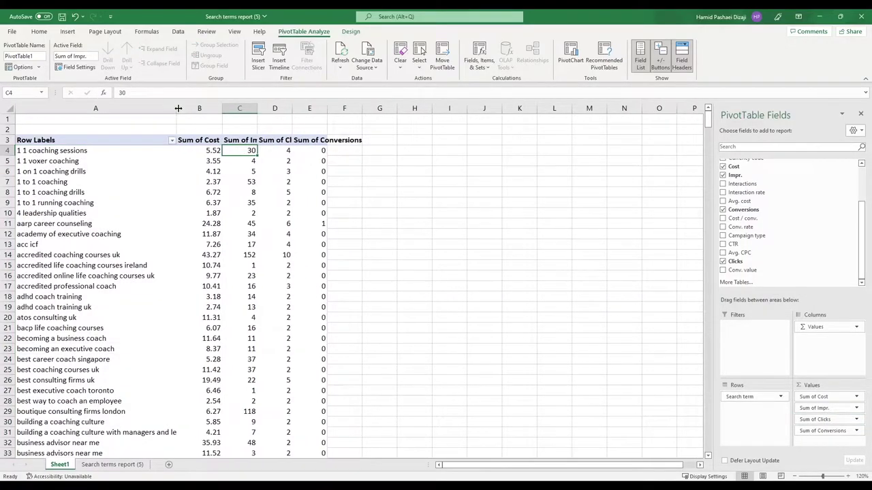
left_click_drag(256, 108, 391, 109)
left_click(300, 163)
left_click(364, 159)
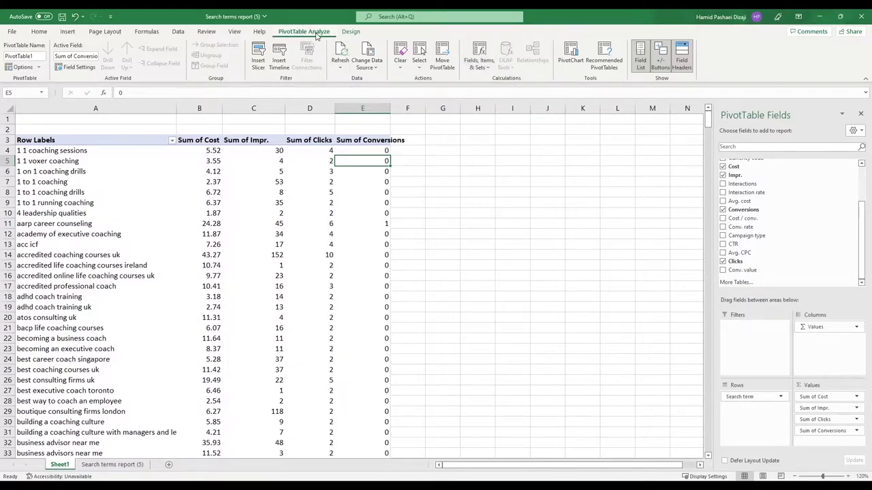
Start a new calculated field in the PivotTable and name it Cost Per Lead
left_click(479, 70)
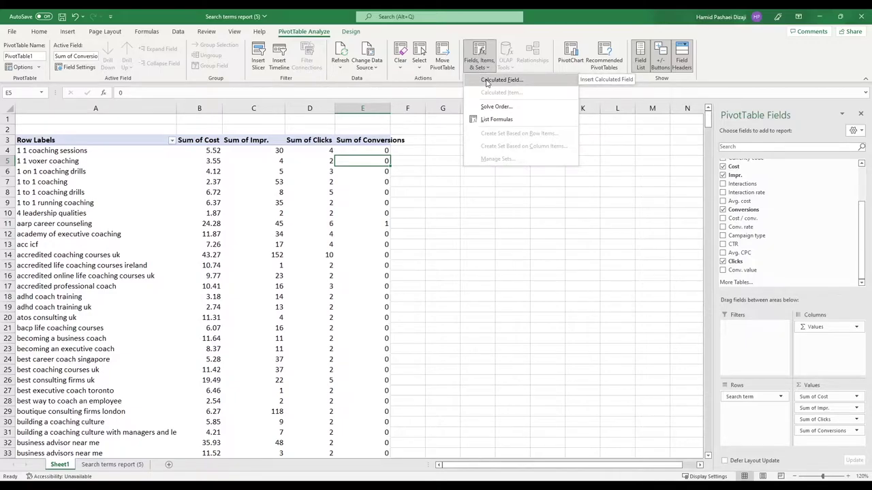
left_click(487, 83)
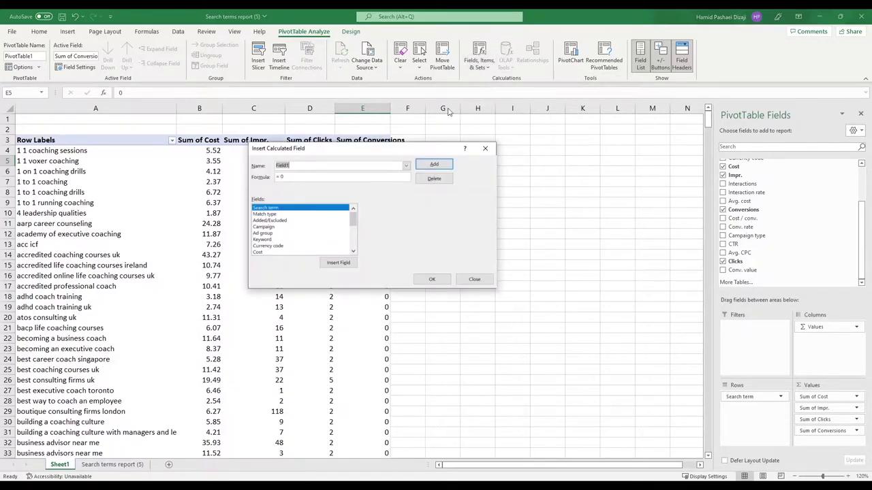
double_click(286, 164)
type("Cost P")
type("Er Ac")
key("BackSpace")
key("BackSpace")
type("LEad")
left_click(292, 165)
key("BackSpace")
type("e")
Define the Cost Per Lead formula as Cost divided by Conversions and add the calculated field
scroll(277, 238, "down", 1)
double_click(265, 233)
type("/")
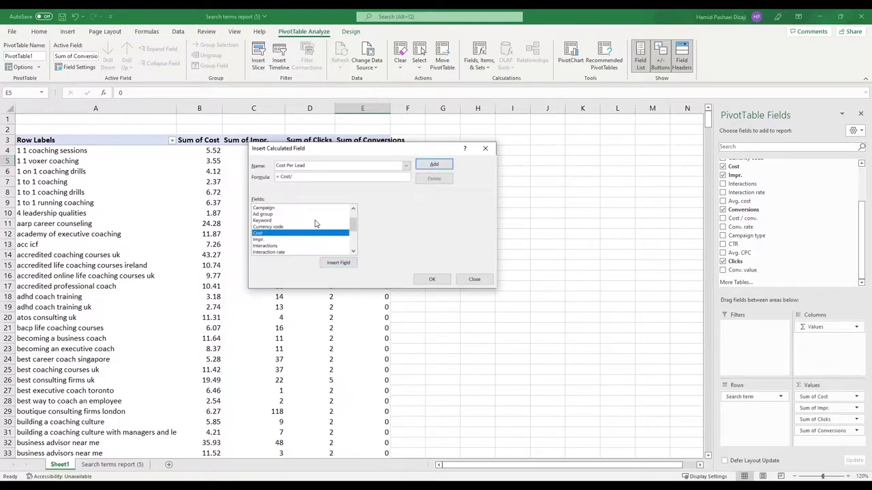
scroll(271, 225, "down", 1)
scroll(270, 224, "down", 2)
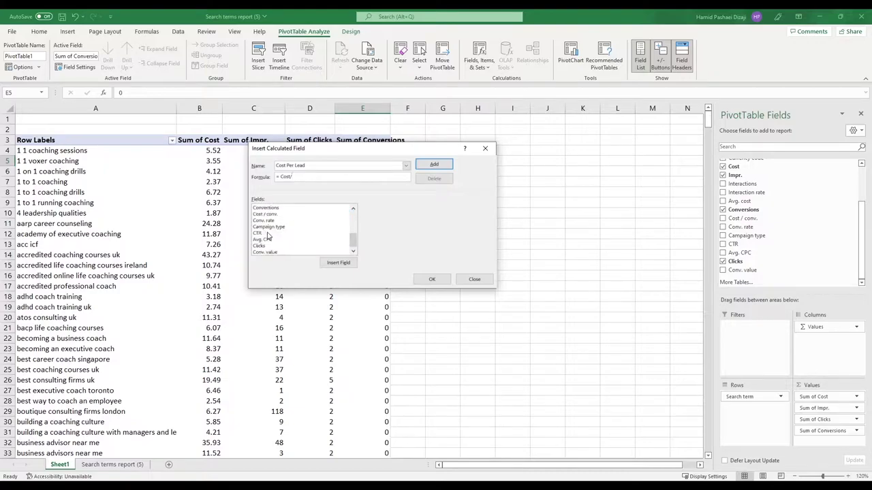
double_click(271, 209)
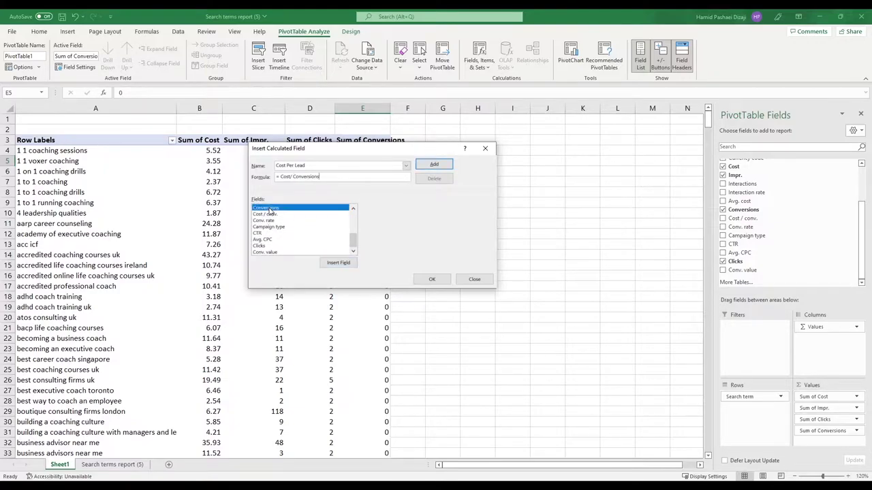
left_click_drag(306, 165, 277, 168)
left_click(312, 166)
left_click_drag(318, 177, 284, 177)
left_click(434, 166)
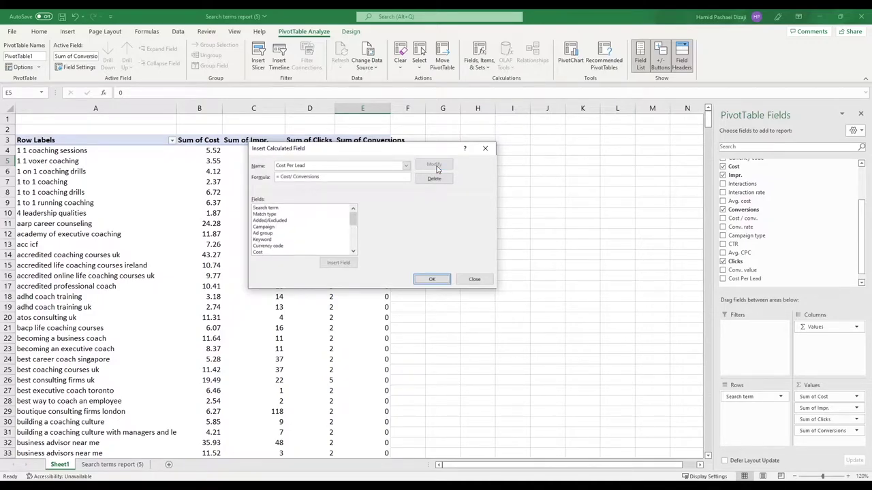
Finish adding the Cost Per Lead calculated field and fit the Sum of Cost Per Lead column to its heading
left_click(432, 279)
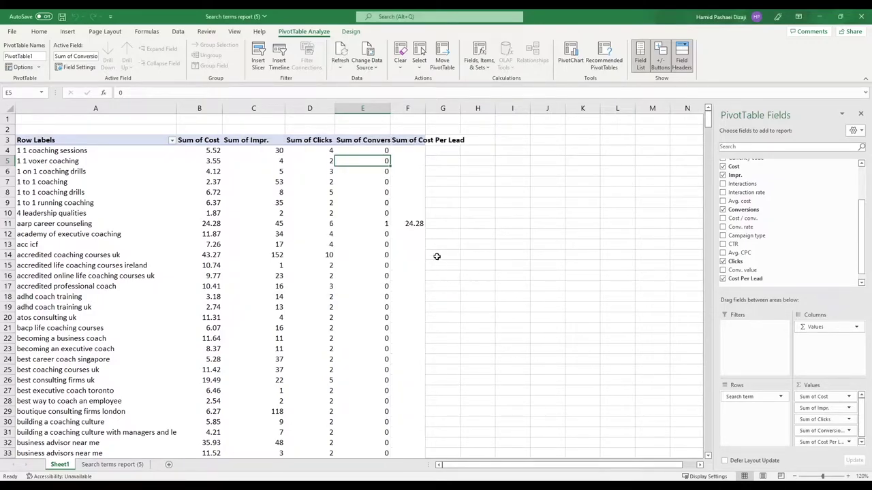
left_click(408, 143)
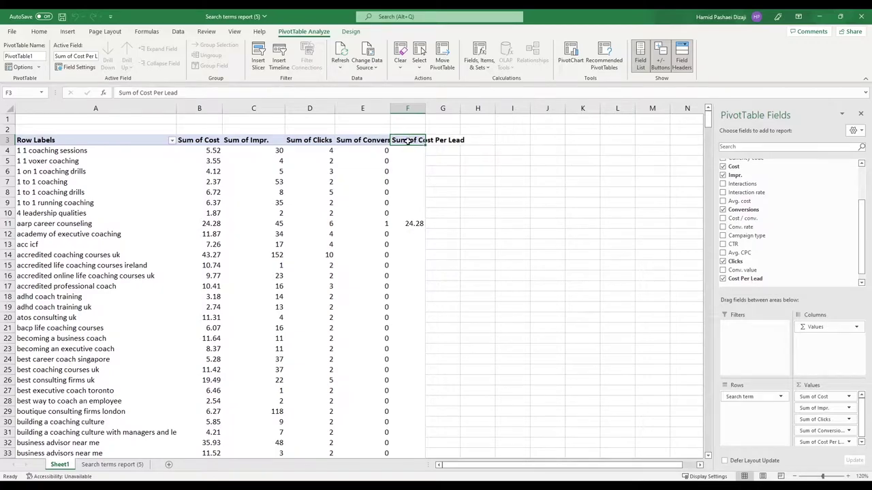
left_click(433, 142)
left_click(407, 171)
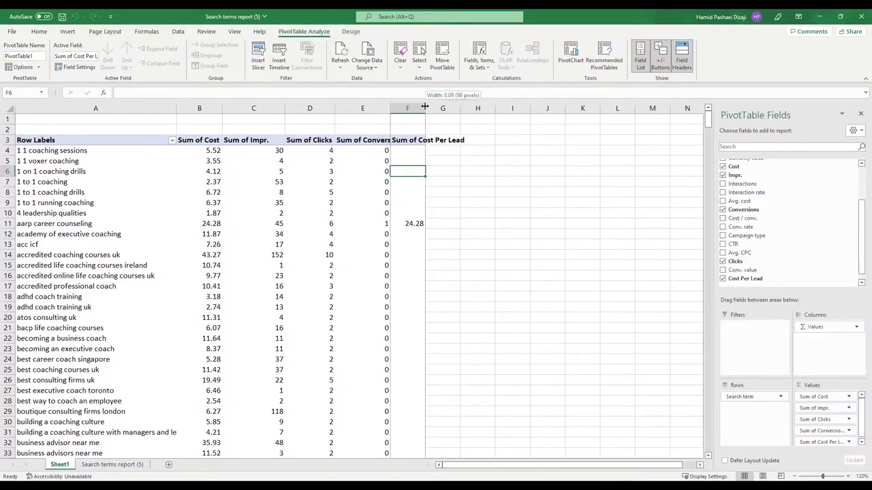
double_click(425, 108)
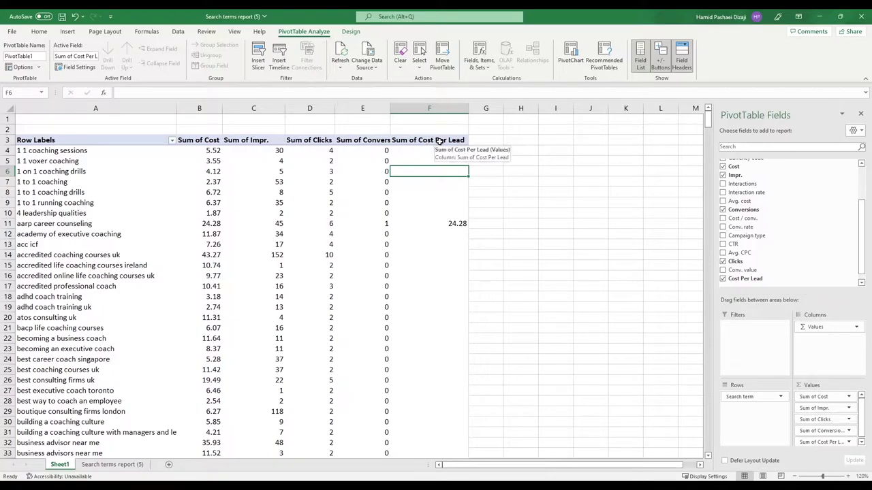
left_click(439, 141)
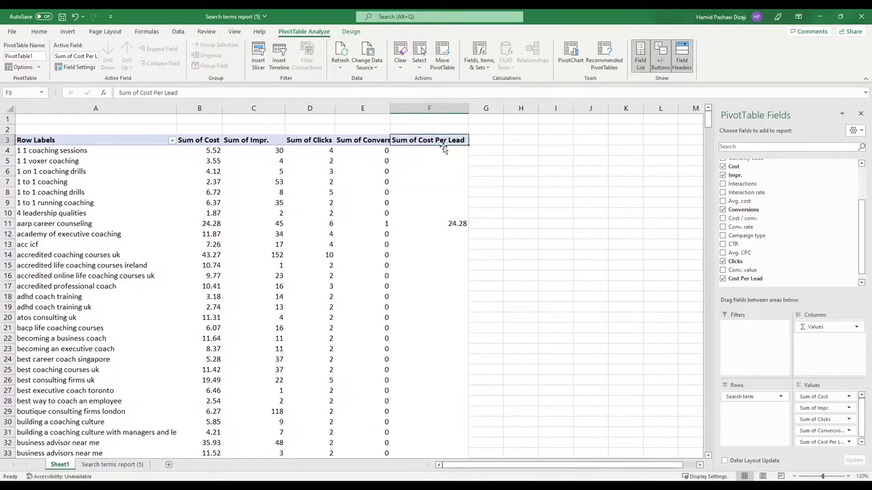
Add a calculated field named Cost Per Click, defined as Cost divided by Clicks, and fit its column to the heading
left_click(479, 68)
left_click(470, 94)
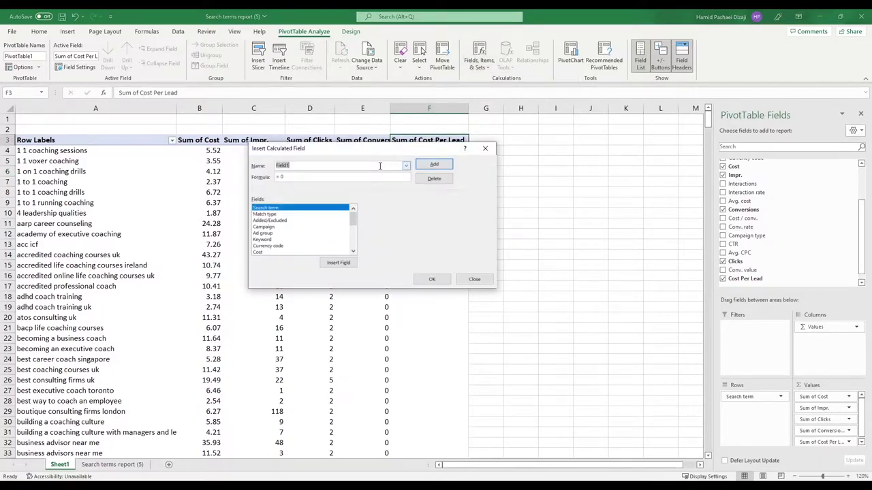
type("Cost Per Click")
double_click(265, 253)
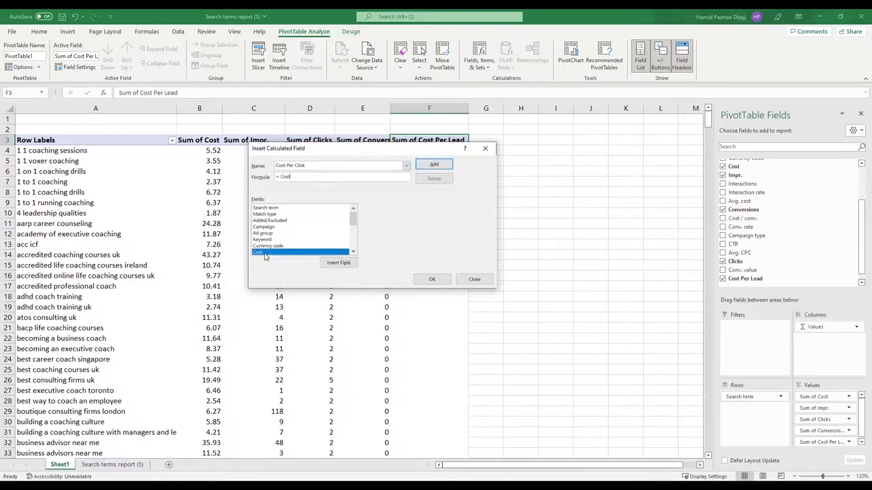
type("/")
scroll(293, 229, "down", 2)
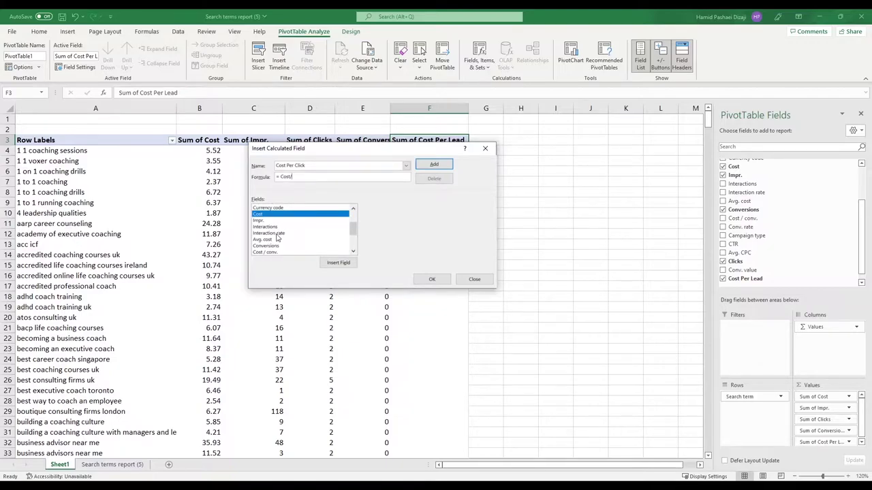
scroll(275, 235, "down", 2)
double_click(268, 238)
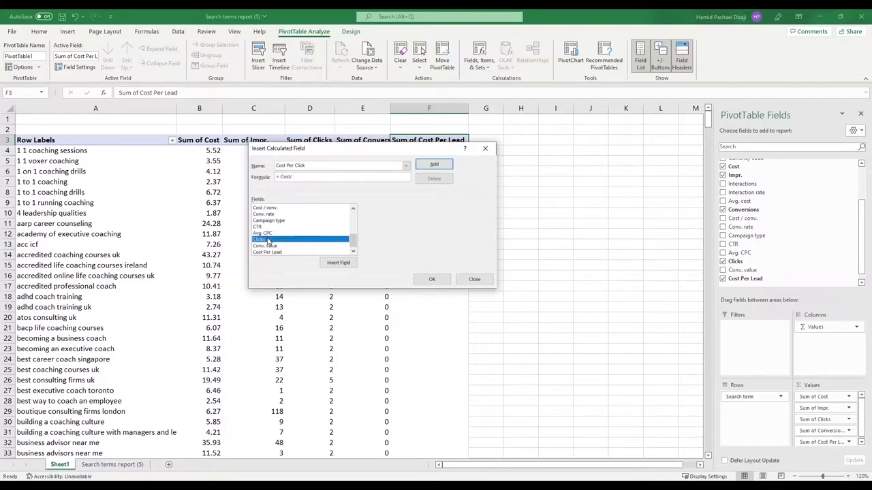
left_click(433, 165)
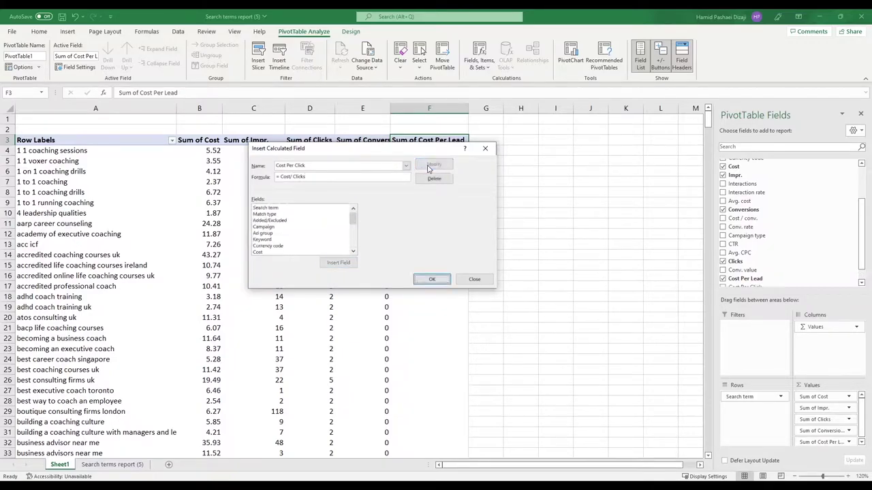
left_click(431, 280)
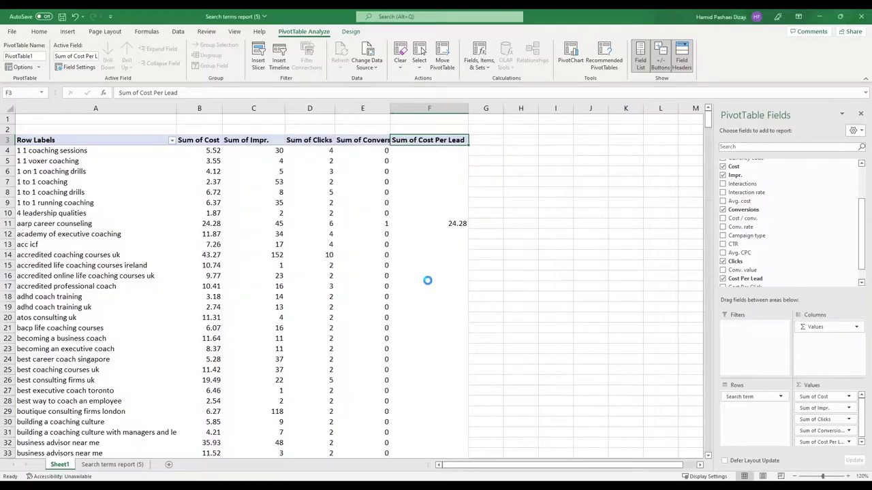
double_click(502, 108)
left_click(530, 140)
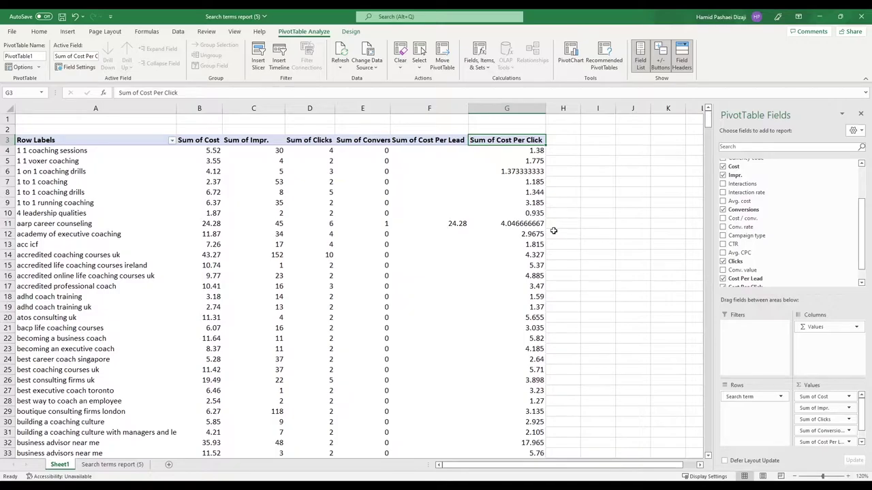
Format the Sum of Cost Per Lead and Sum of Cost Per Click columns as Currency
left_click_drag(518, 103, 429, 107)
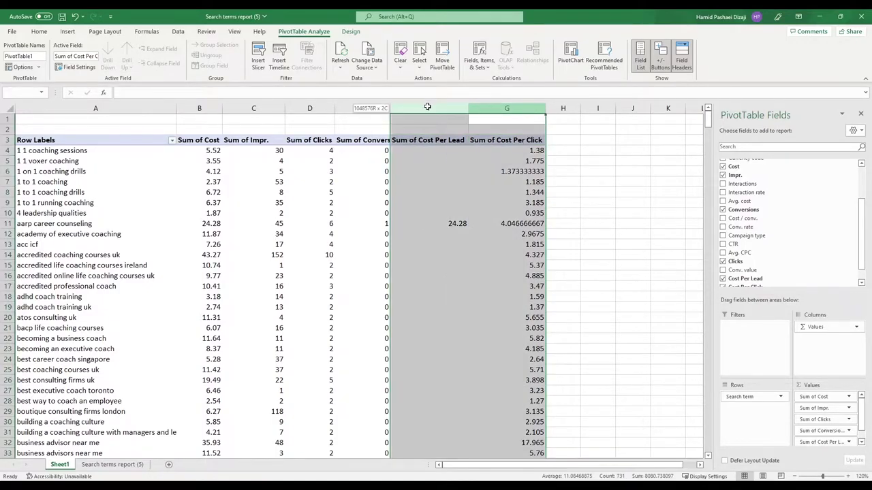
left_click(372, 49)
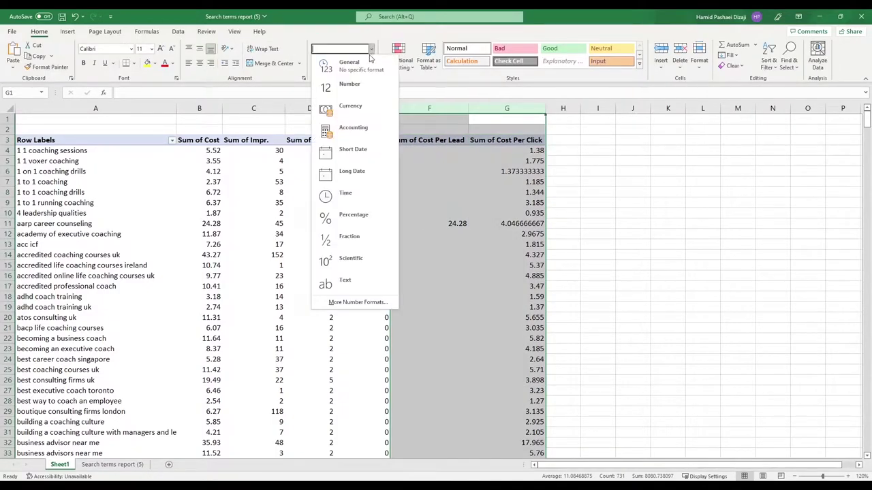
left_click(358, 103)
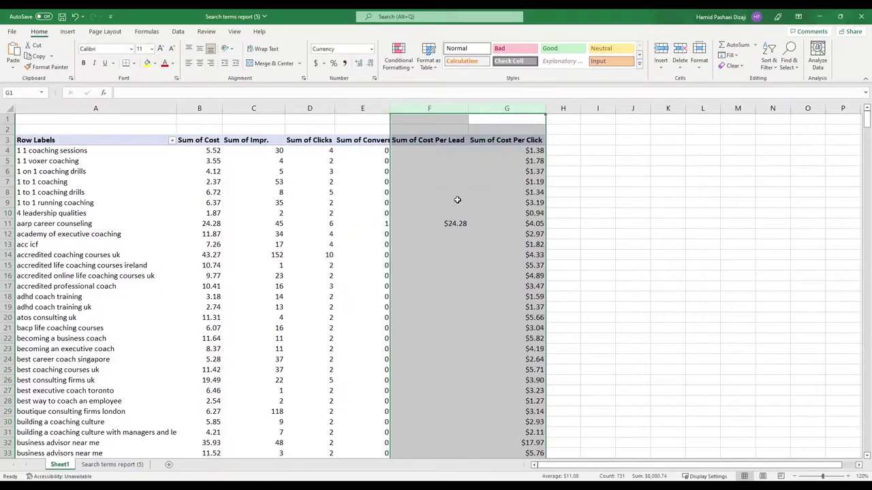
left_click(516, 152)
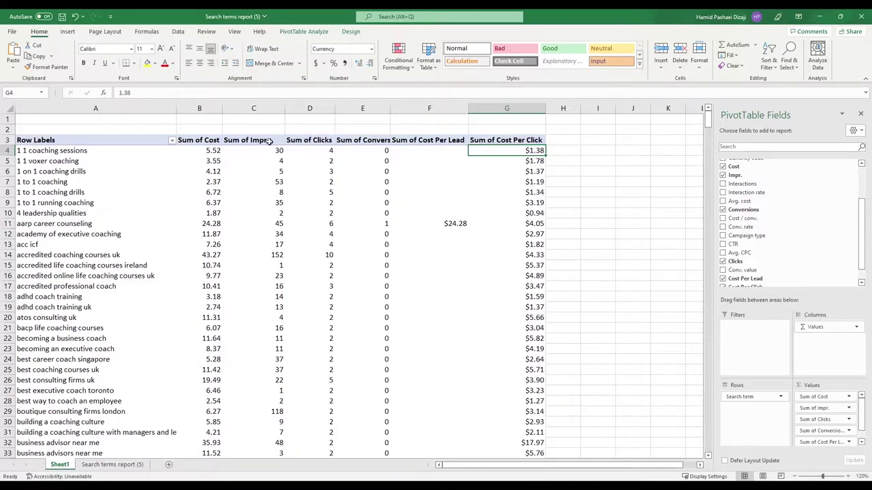
Format the Sum of Cost column as Currency and fit the Sum of Conversions and Sum of Impr. columns to their headings
left_click(199, 109)
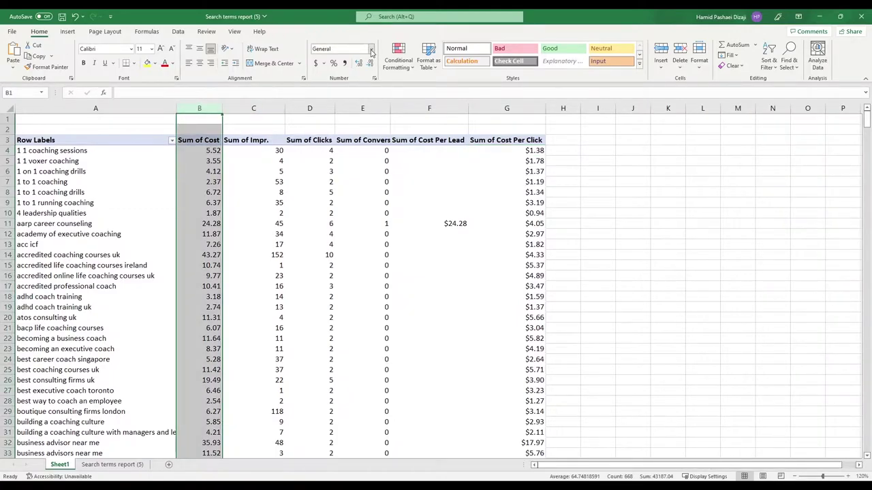
left_click(371, 52)
left_click(354, 108)
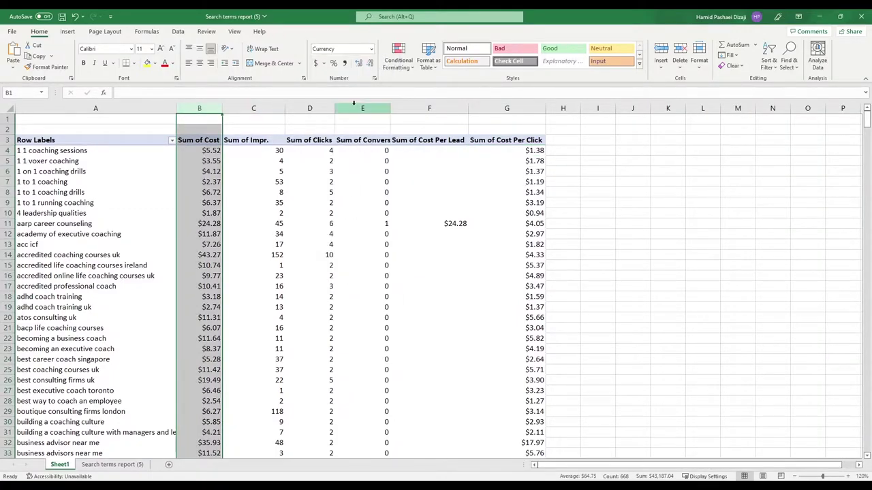
left_click(312, 192)
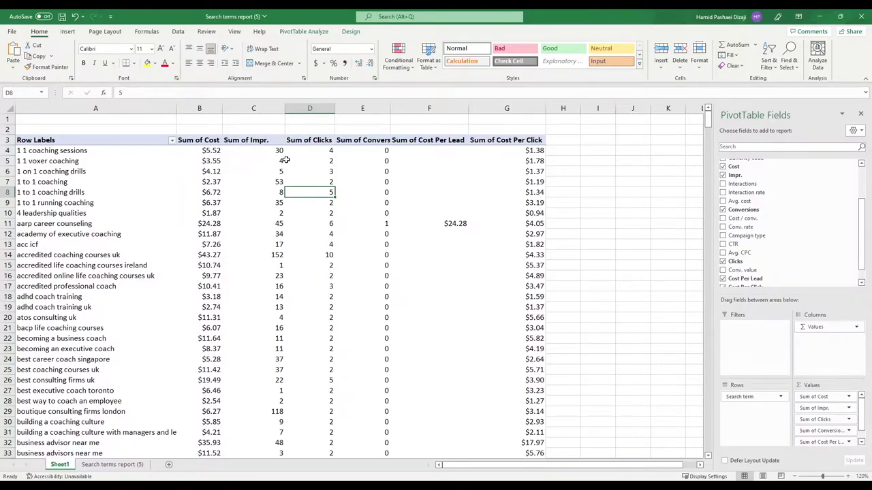
left_click_drag(389, 110, 405, 110)
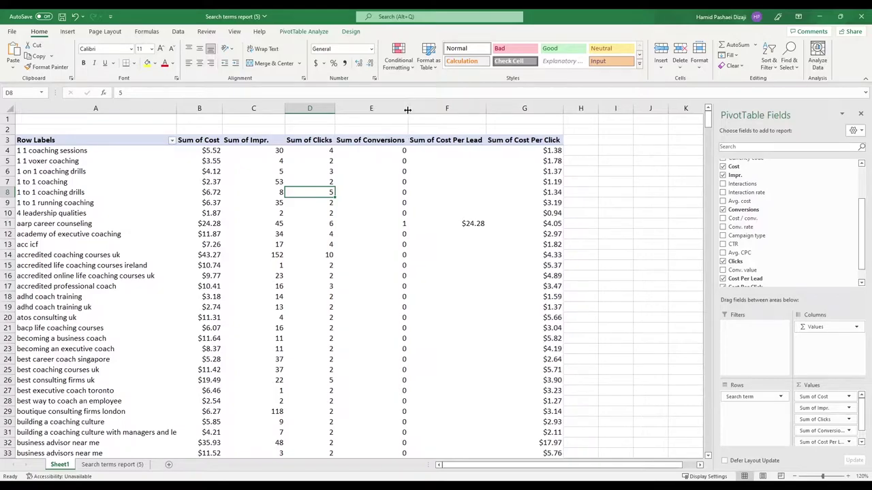
double_click(285, 108)
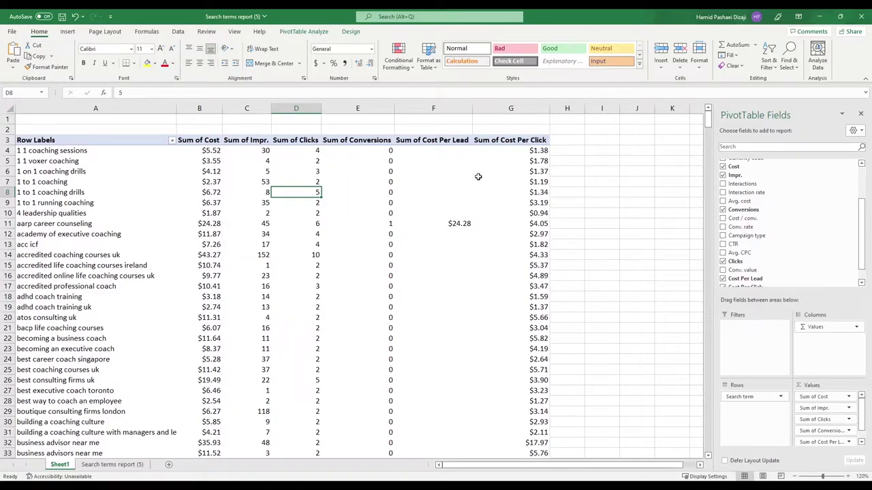
Sort the PivotTable search terms by Sum of Cost from largest to smallest
left_click(192, 151)
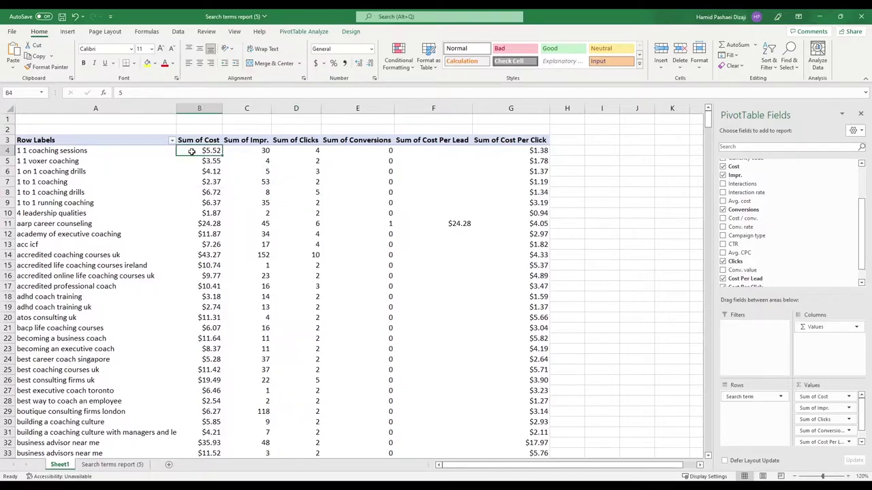
right_click(193, 151)
mouse_move(243, 216)
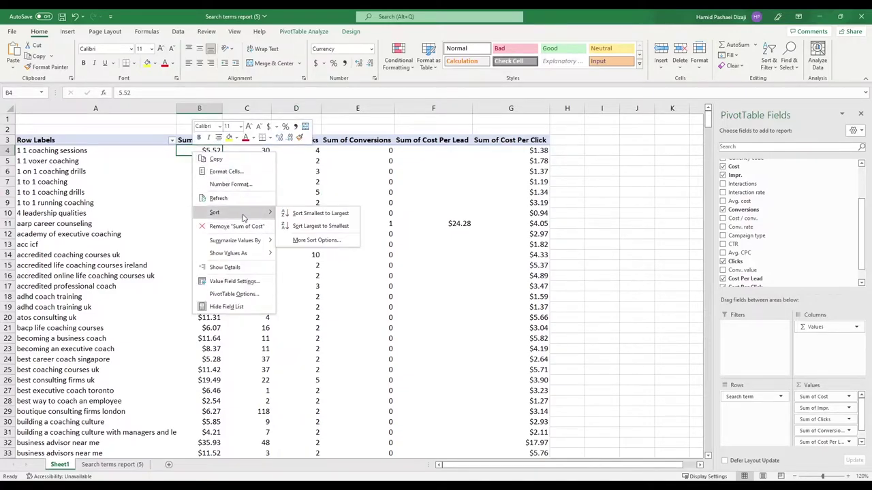
left_click(313, 226)
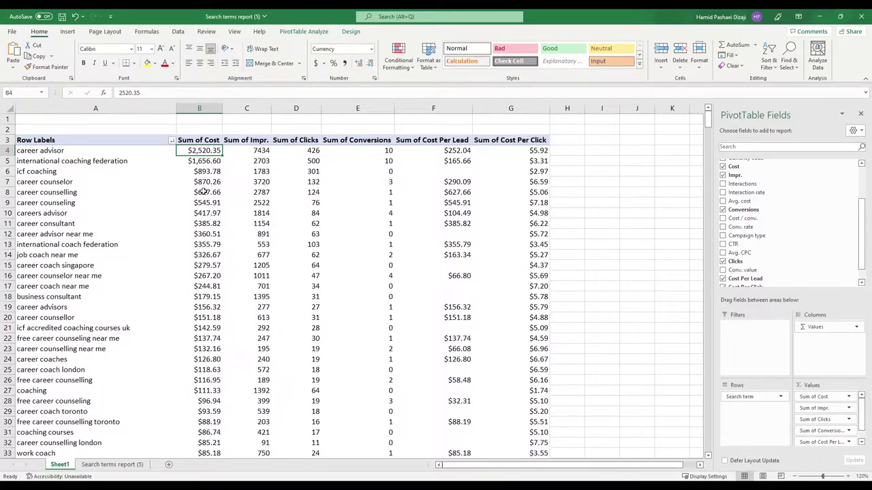
Examine the highest-spending search terms in the PivotTable, comparing their cost with their conversions
left_click_drag(4, 151, 3, 193)
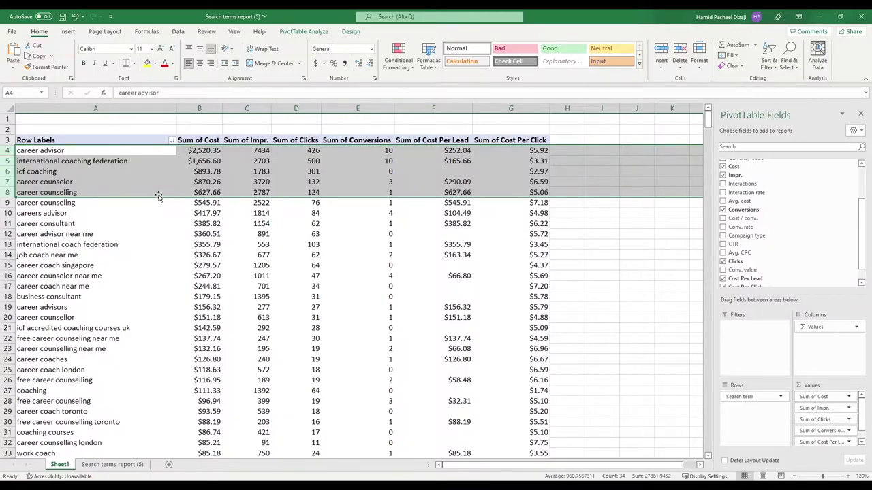
left_click(203, 153)
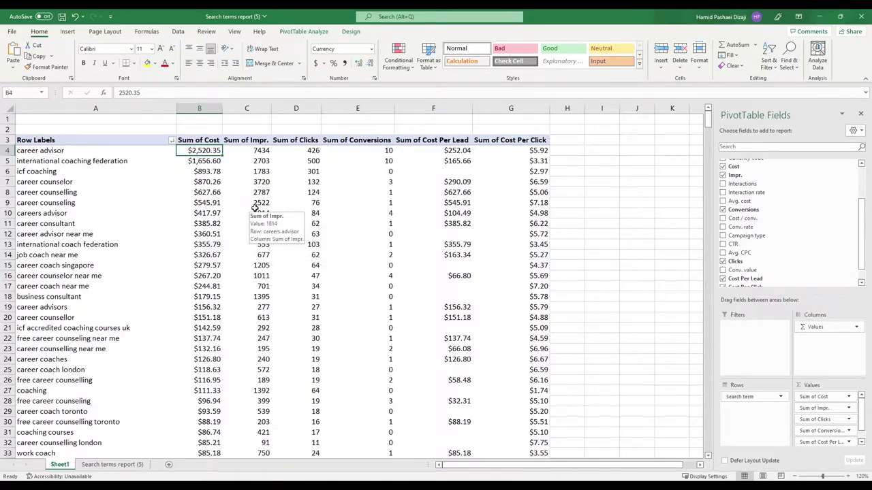
scroll(253, 225, "down", 1)
scroll(238, 253, "up", 1)
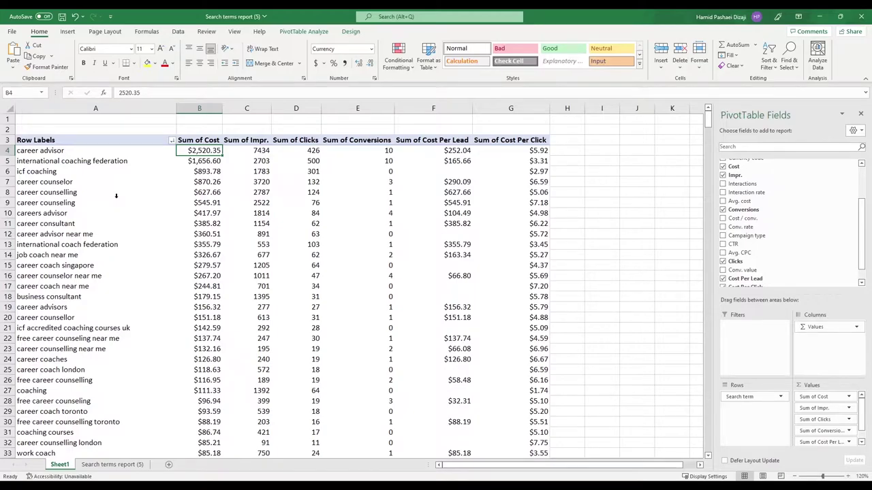
left_click(382, 151)
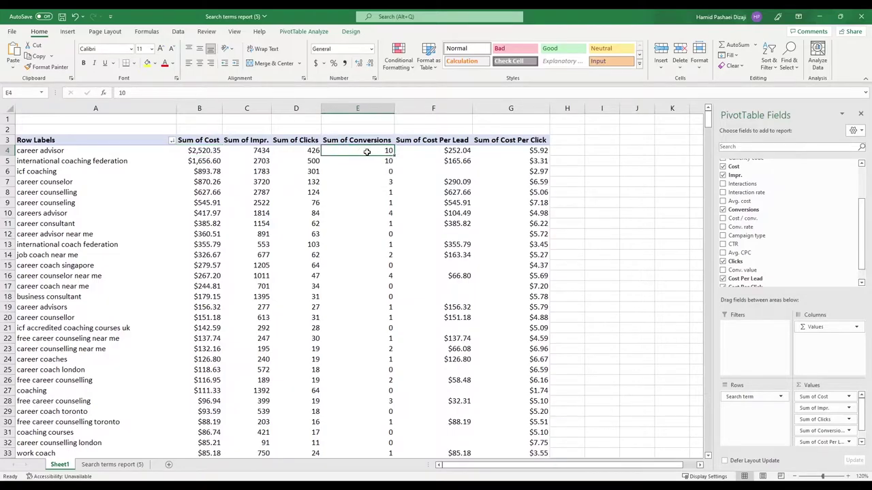
left_click(15, 150)
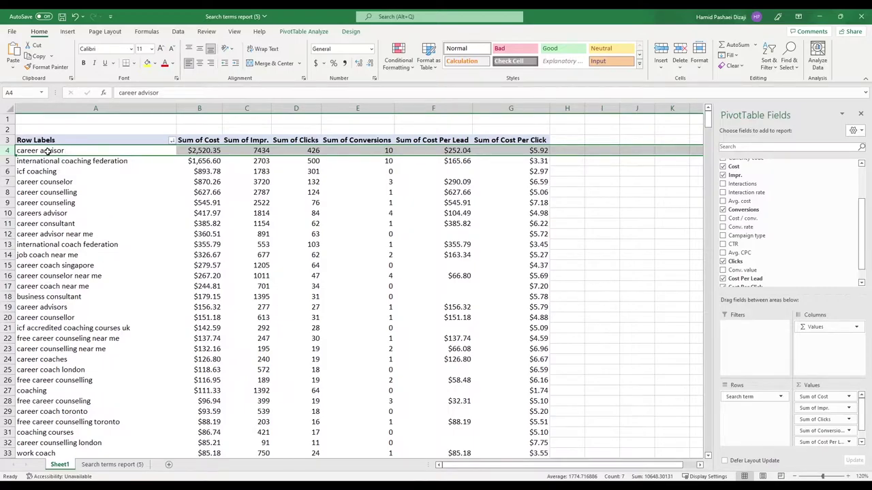
left_click(365, 150)
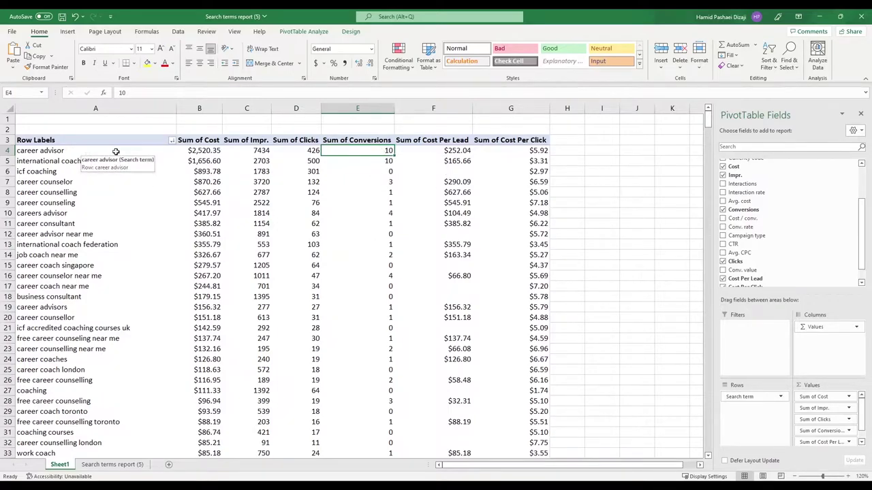
left_click_drag(65, 140, 519, 374)
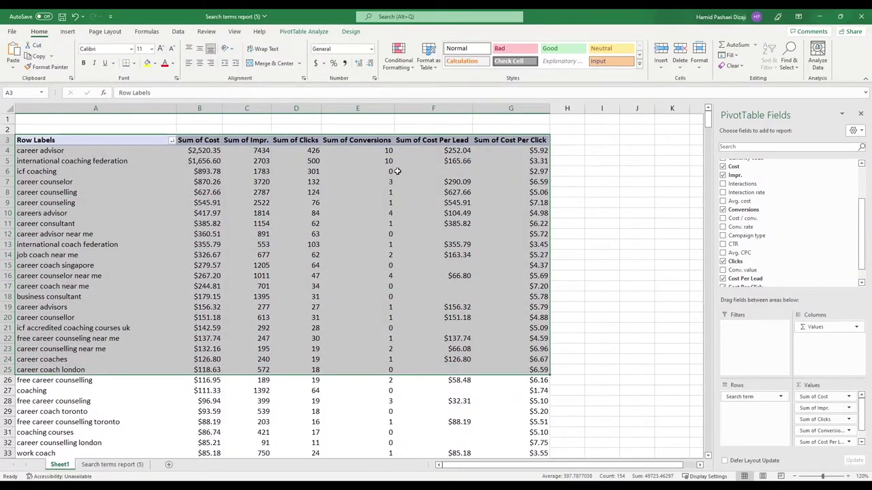
left_click(377, 151)
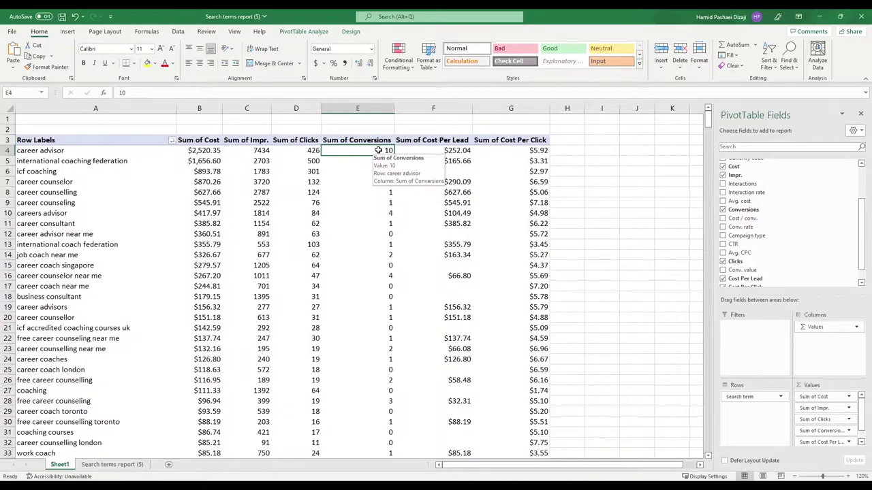
mouse_move(376, 152)
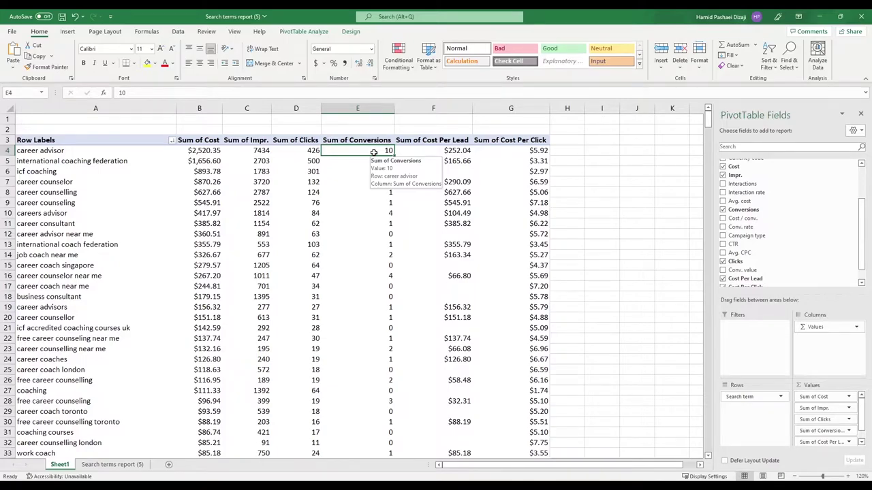
left_click(355, 141)
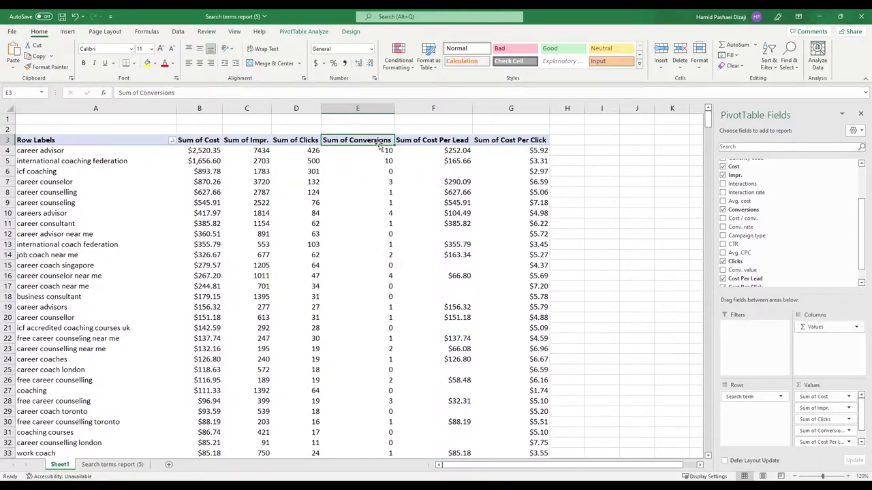
left_click_drag(379, 140, 380, 140)
left_click_drag(67, 151, 123, 308)
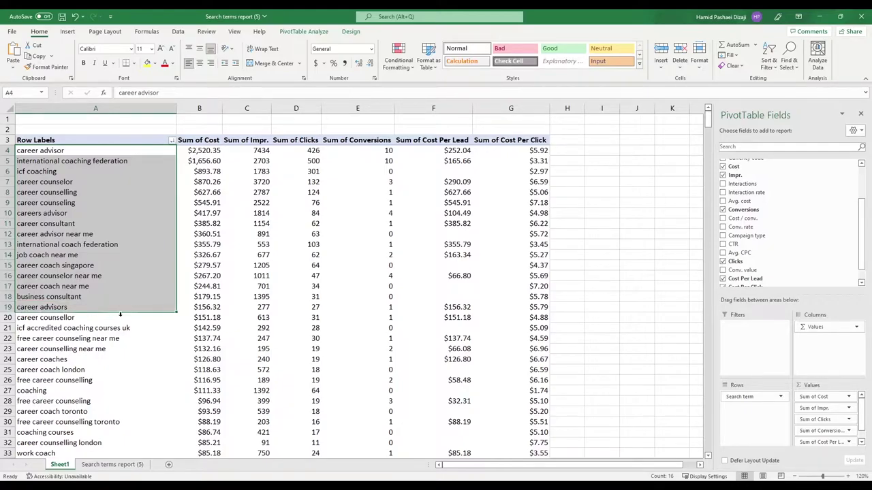
Colour the search terms "free career counseling near me", "free career counselling" and "free career counselling toronto" red
left_click(13, 340)
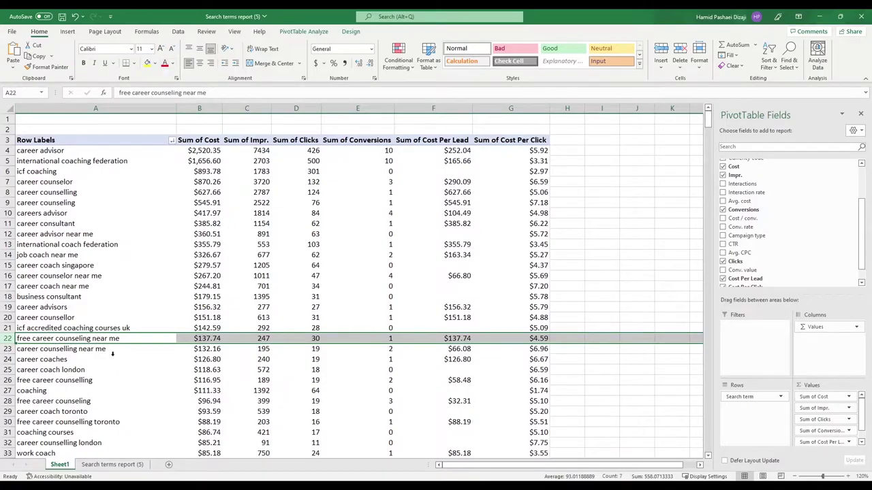
left_click(116, 340)
left_click(164, 63)
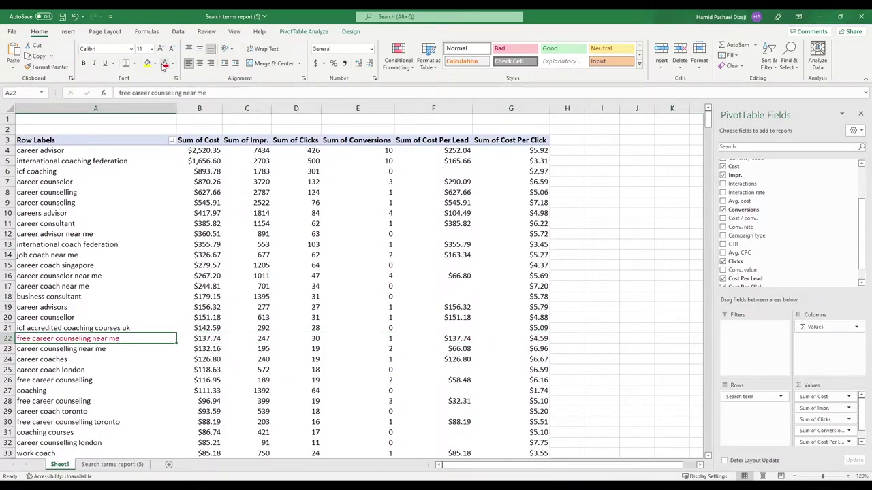
left_click(46, 380)
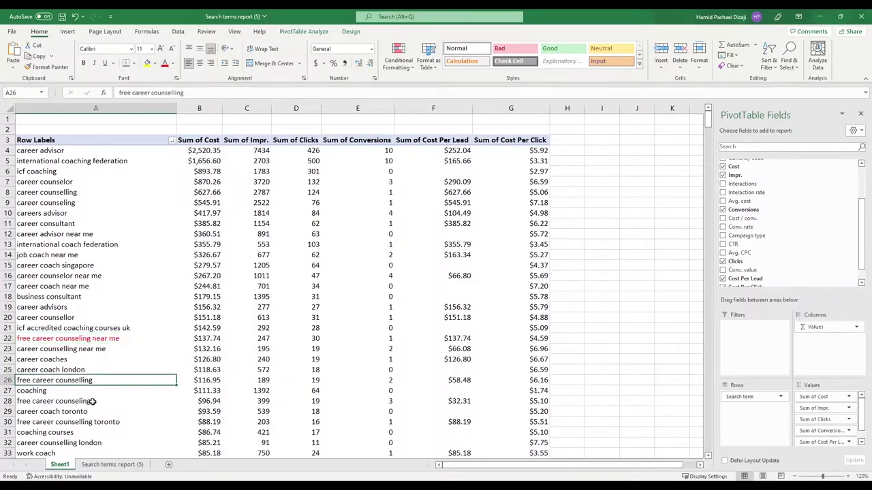
left_click(164, 62)
left_click(83, 422)
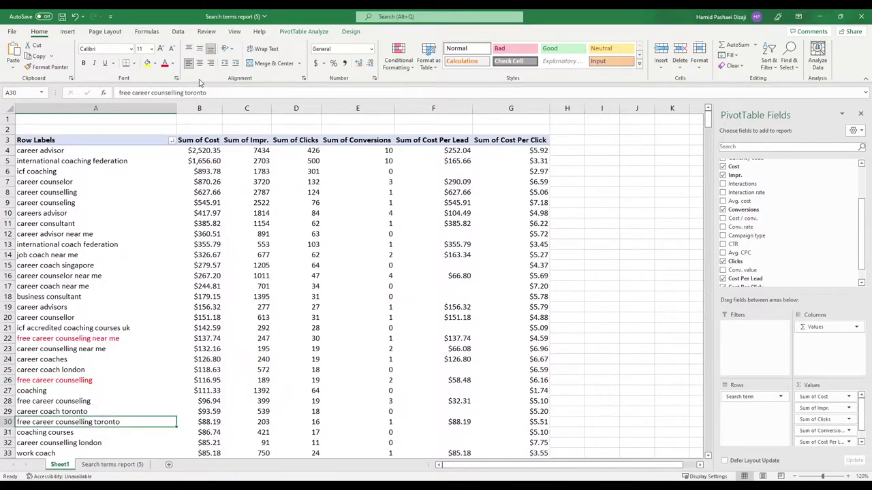
left_click(164, 63)
Look through the lower-spending search terms and review the "free career counseling near me" row
scroll(153, 291, "down", 1)
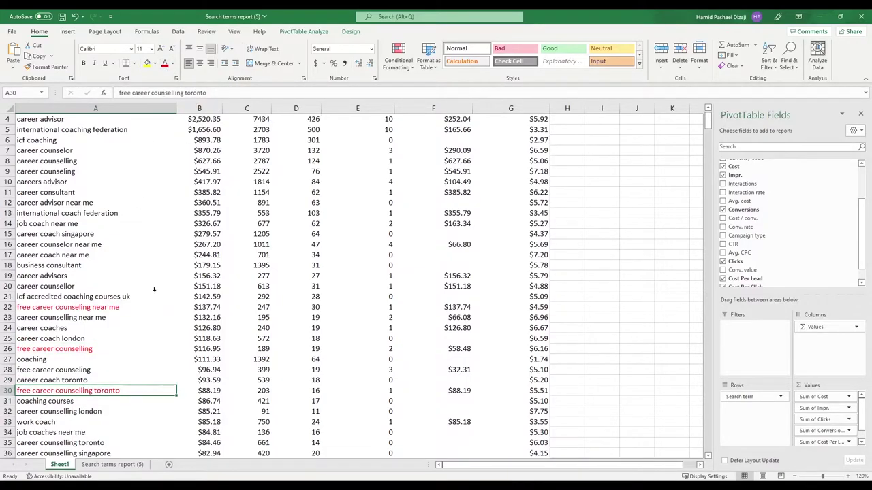
scroll(154, 291, "down", 2)
scroll(169, 296, "down", 2)
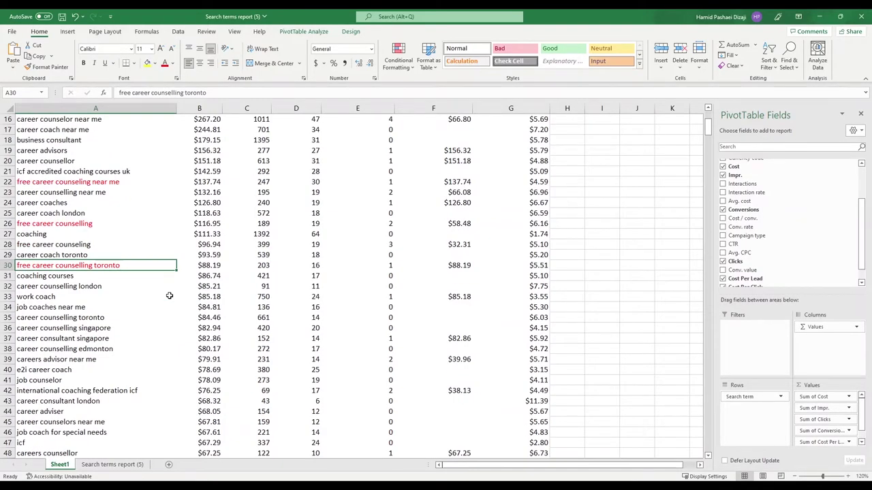
scroll(170, 296, "up", 1)
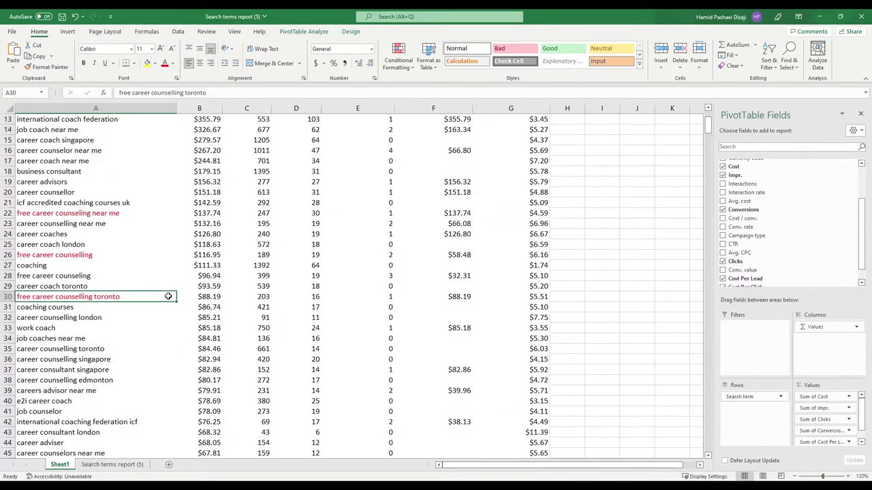
scroll(169, 295, "up", 3)
left_click(15, 307)
scroll(77, 310, "up", 1)
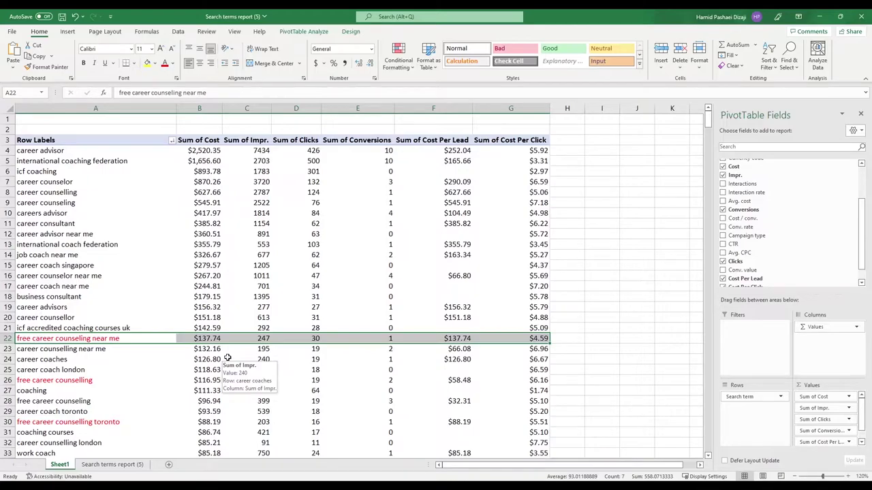
Filter the PivotTable's search terms to those containing "free"
left_click(172, 140)
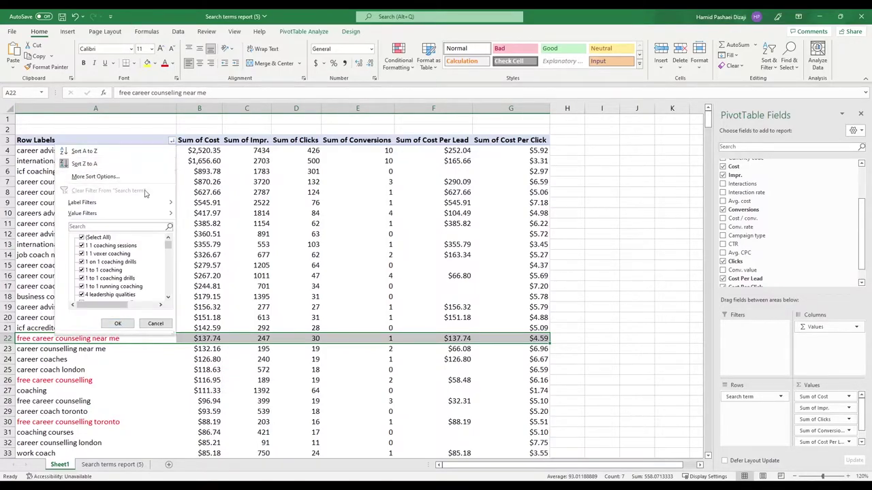
left_click(124, 227)
type("free")
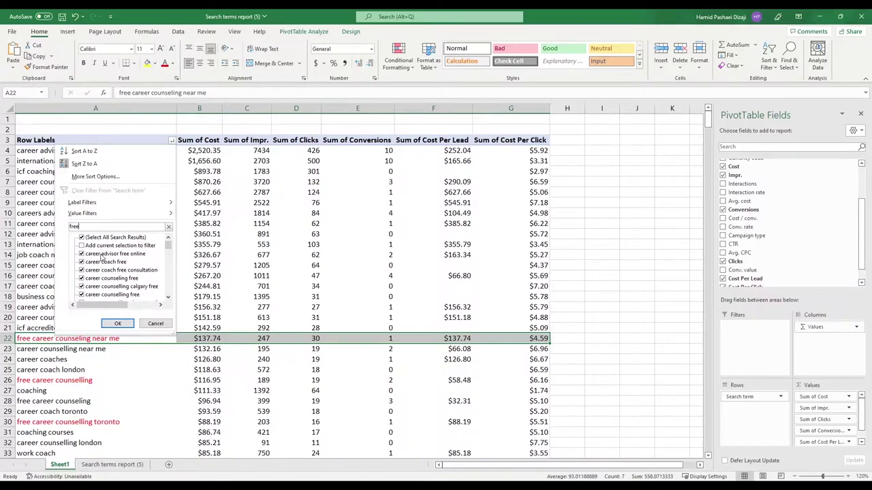
left_click(117, 324)
Examine the filtered "free" search terms and their metrics from the highest spender down to the Grand Total row
scroll(130, 264, "down", 2)
scroll(130, 266, "up", 2)
left_click_drag(99, 150, 101, 434)
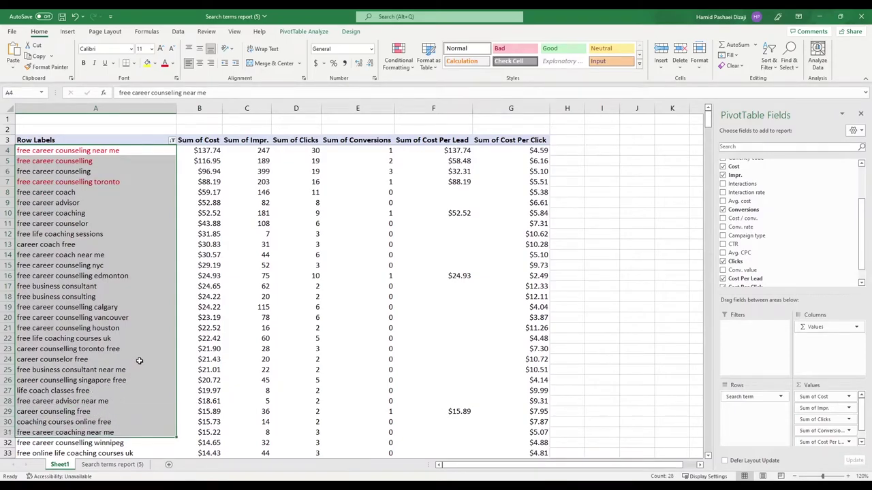
left_click_drag(529, 151, 76, 194)
scroll(111, 228, "down", 2)
scroll(89, 225, "up", 2)
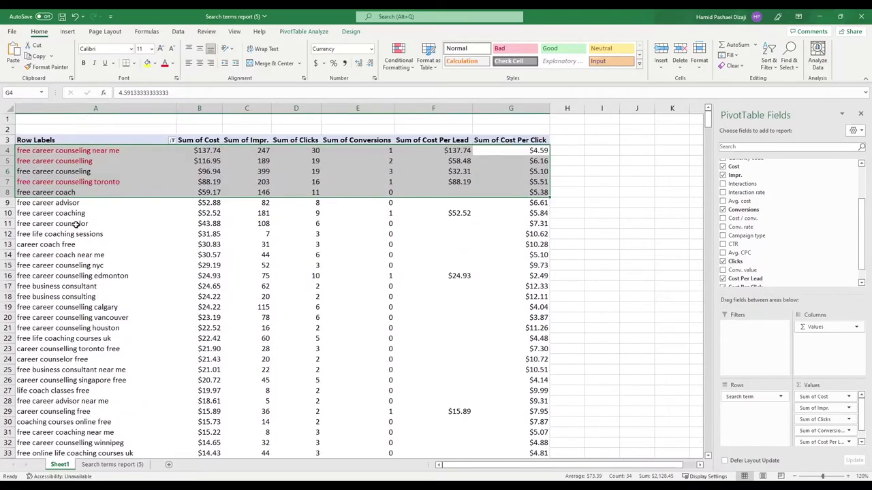
left_click(102, 214)
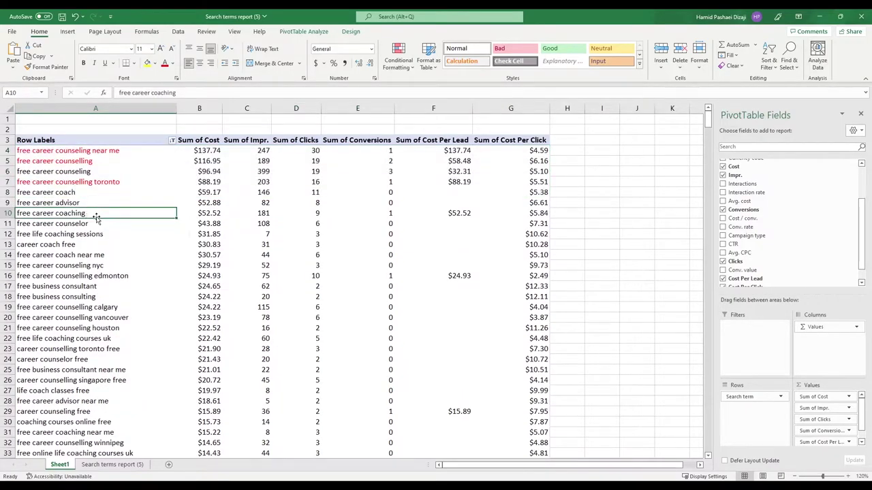
key("ctrl+shift+Down")
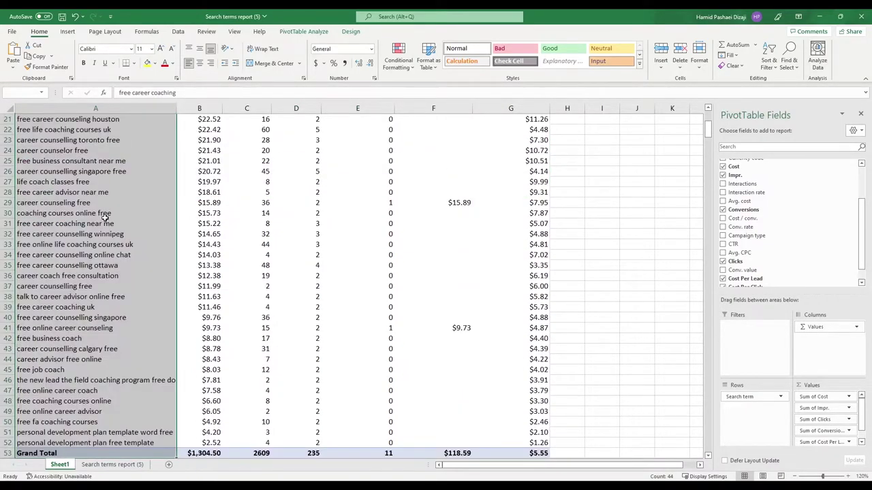
scroll(106, 220, "down", 2)
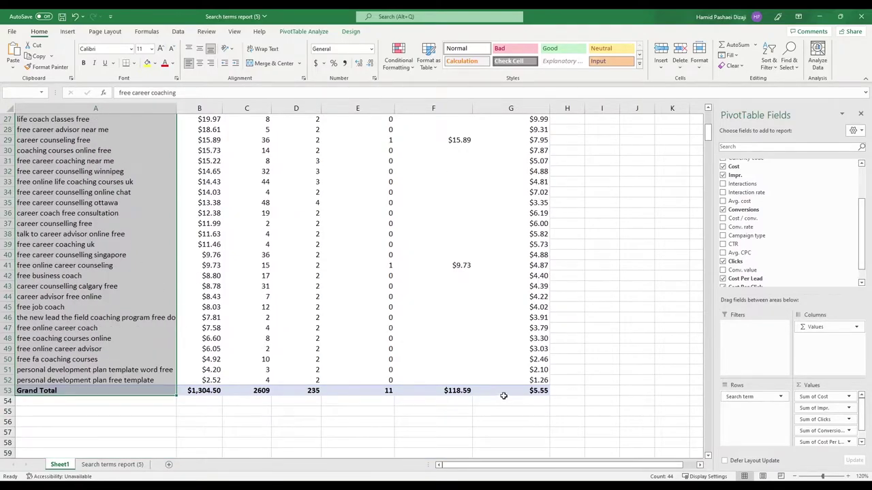
Enlarge the sheet view to 130% and examine the Grand Total cost, conversions and cost per lead of the "free" terms
left_click_drag(524, 392, 103, 388)
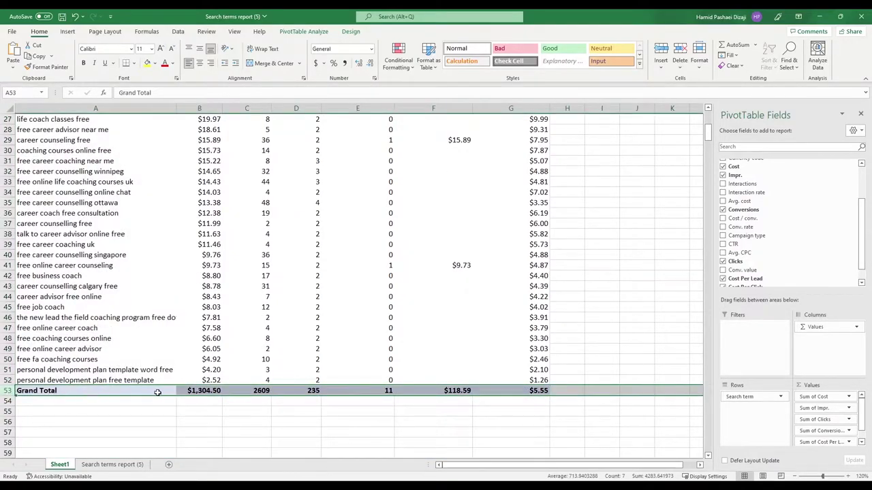
left_click(208, 391)
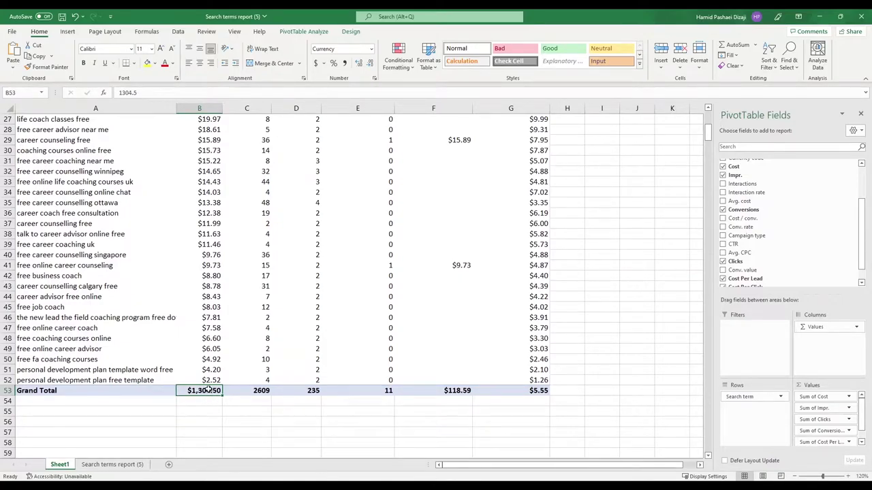
left_click(849, 476)
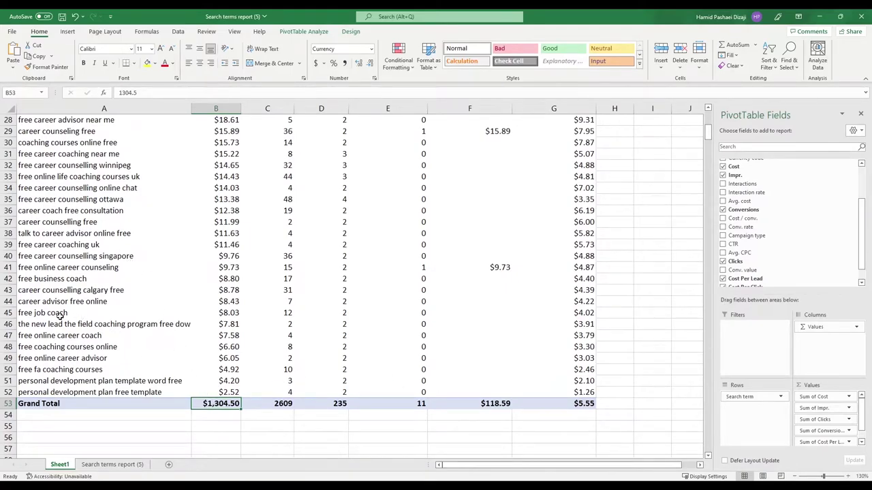
left_click(420, 403)
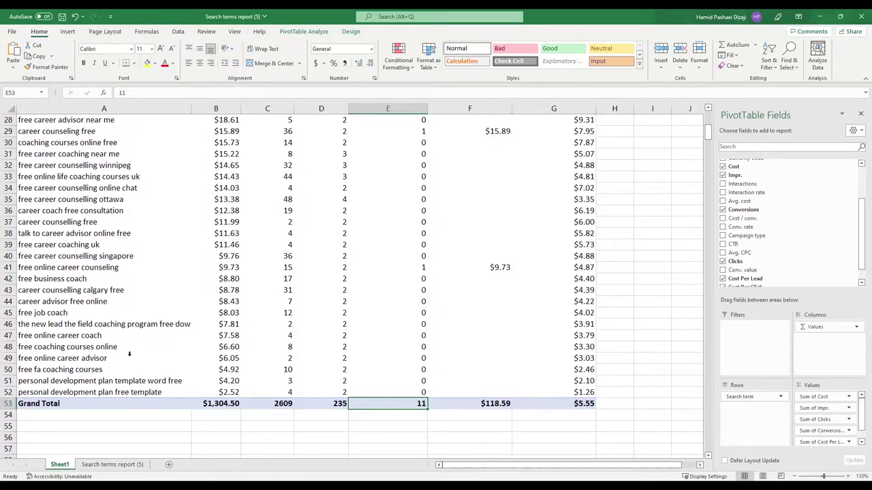
mouse_move(414, 404)
left_mouse_down()
mouse_move(474, 405)
mouse_move(419, 403)
left_mouse_up()
left_click(397, 405)
left_click(230, 404)
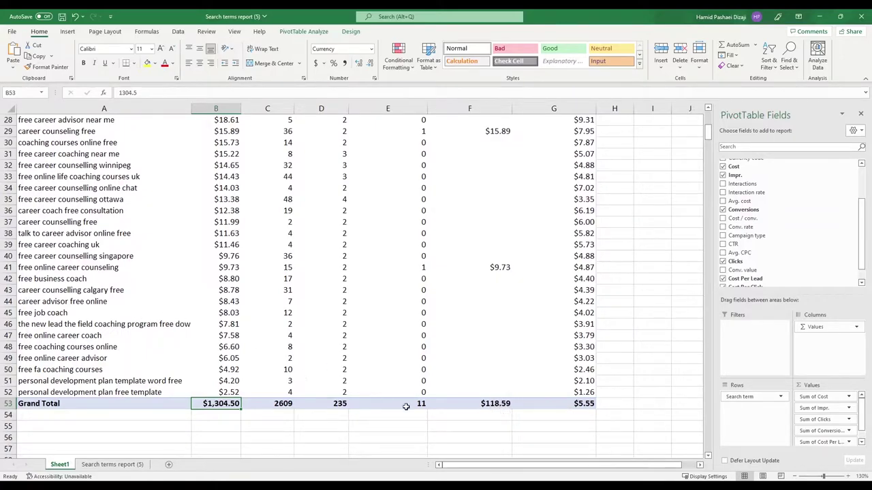
left_click(482, 403)
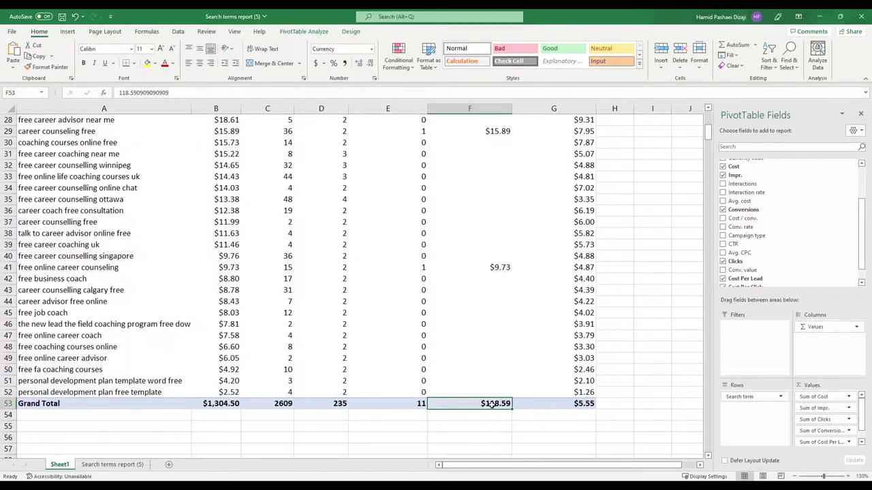
mouse_move(498, 403)
Compare the top "free" search terms with the Grand Total conversions and cost per lead
left_click_drag(708, 134, 708, 116)
left_click_drag(119, 155, 113, 189)
left_click(53, 159)
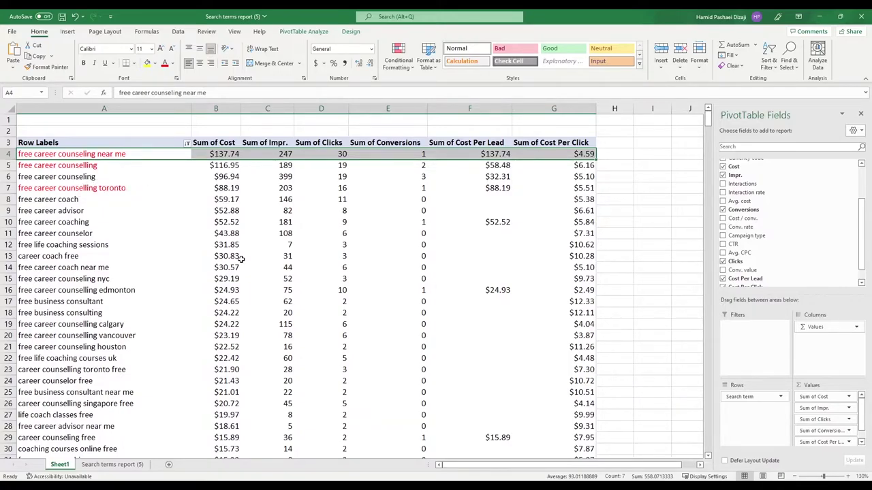
scroll(214, 256, "down", 10)
left_click_drag(421, 369, 468, 370)
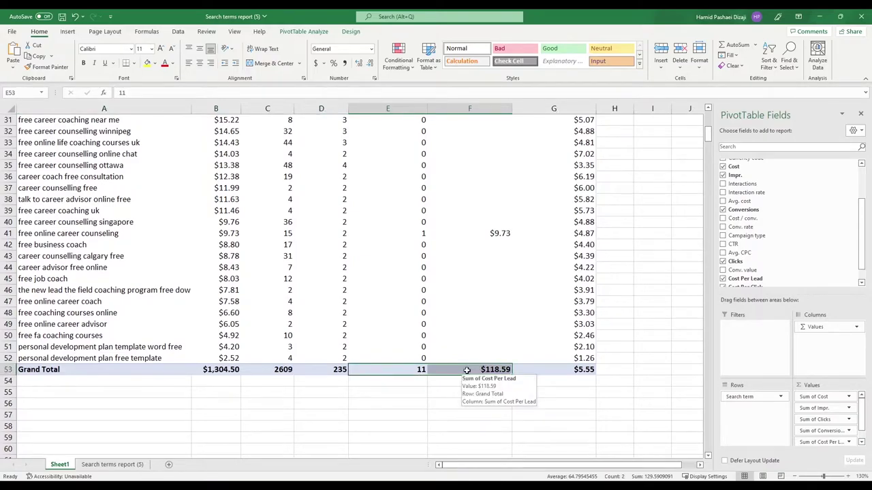
left_click(464, 370)
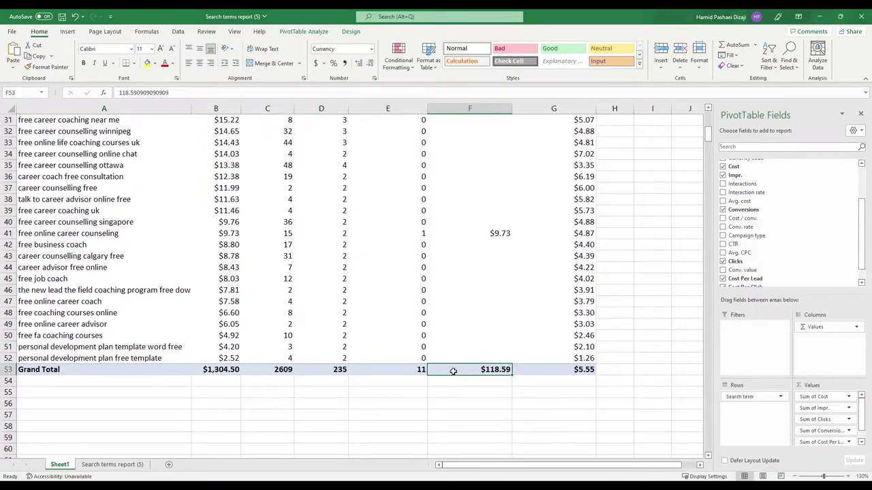
Reselect all search terms in the Row Labels filter to show the complete PivotTable
scroll(94, 312, "up", 10)
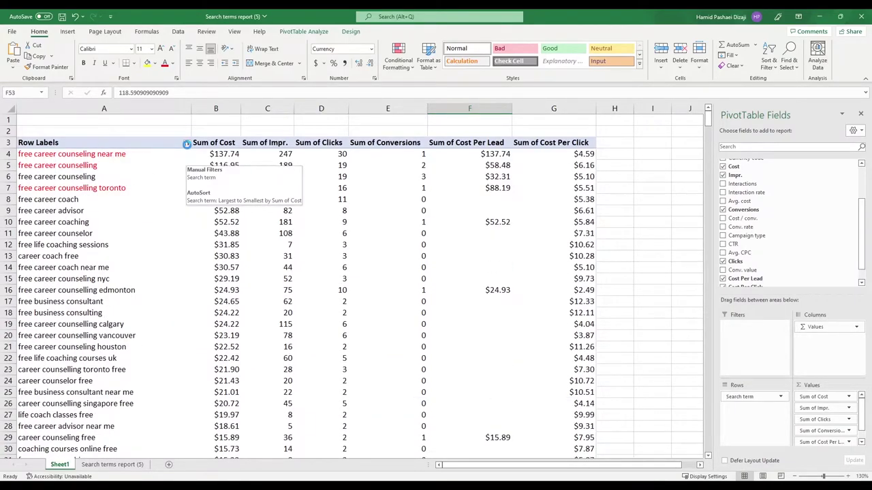
left_click(187, 145)
left_click(96, 240)
left_click(96, 240)
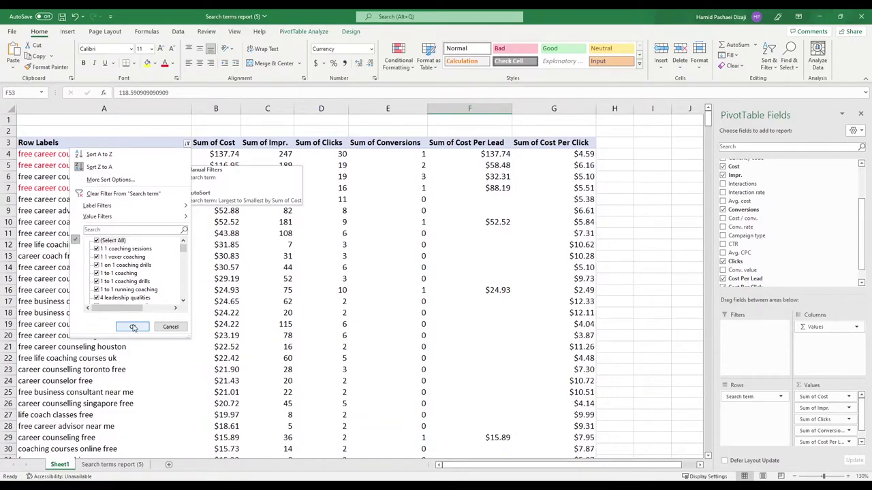
left_click(133, 327)
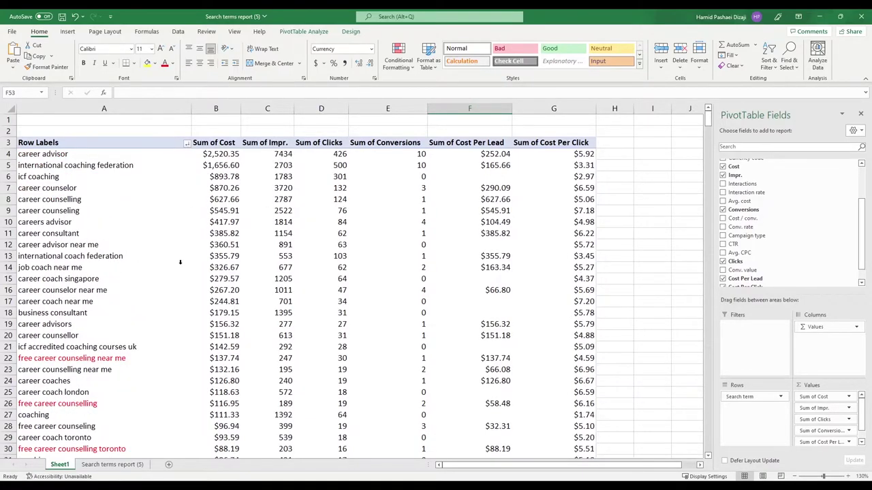
Find the "performance coach" search term among the lower-spending terms and colour it red
scroll(180, 262, "down", 9)
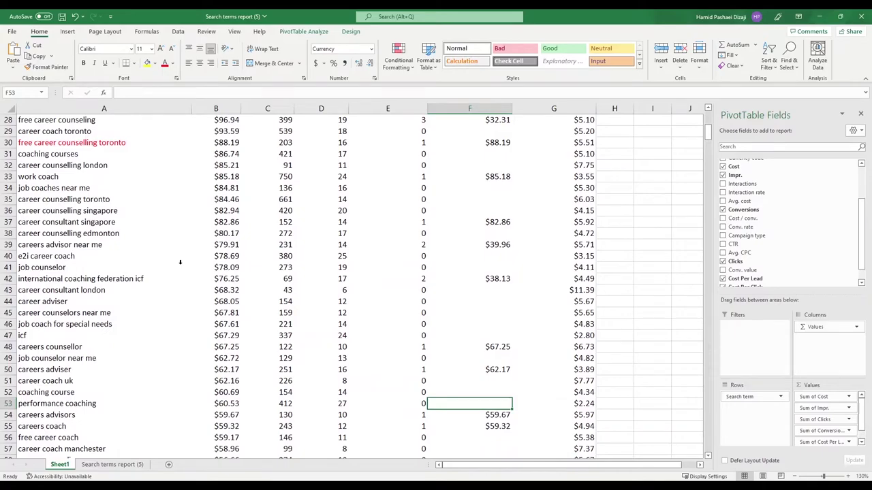
scroll(180, 262, "down", 8)
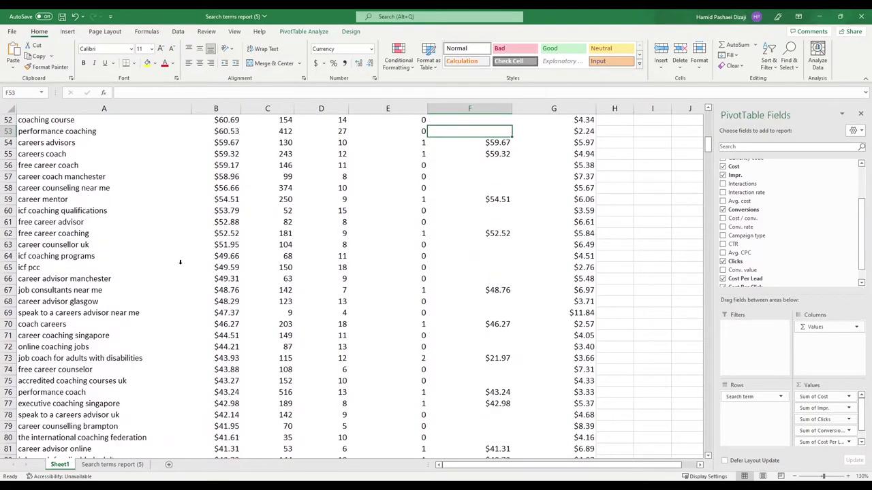
scroll(180, 262, "down", 2)
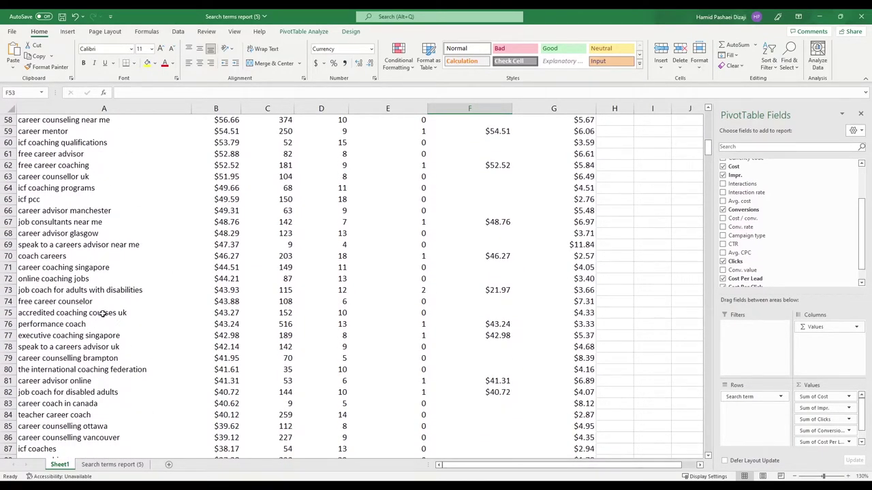
left_click(8, 324)
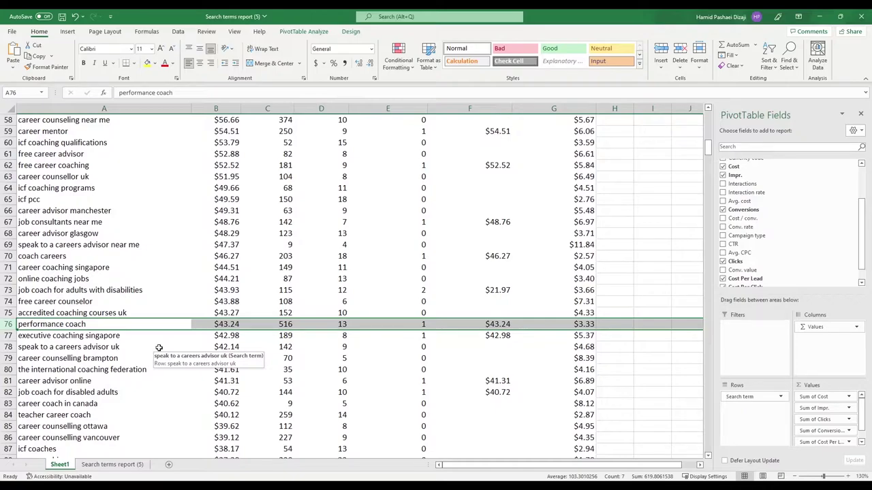
left_click(41, 325)
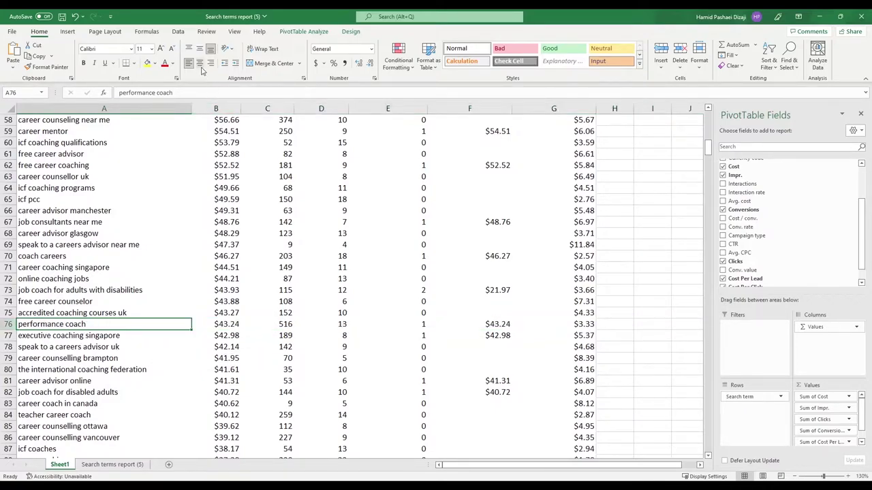
left_click(164, 63)
Examine the "performance coach" and "teacher career coach" rows for their cost and conversions
left_click(8, 325)
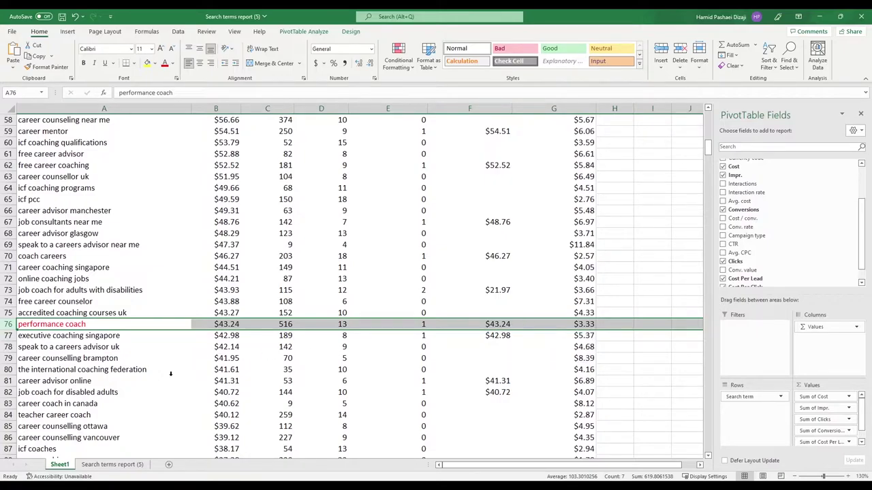
left_click(71, 414)
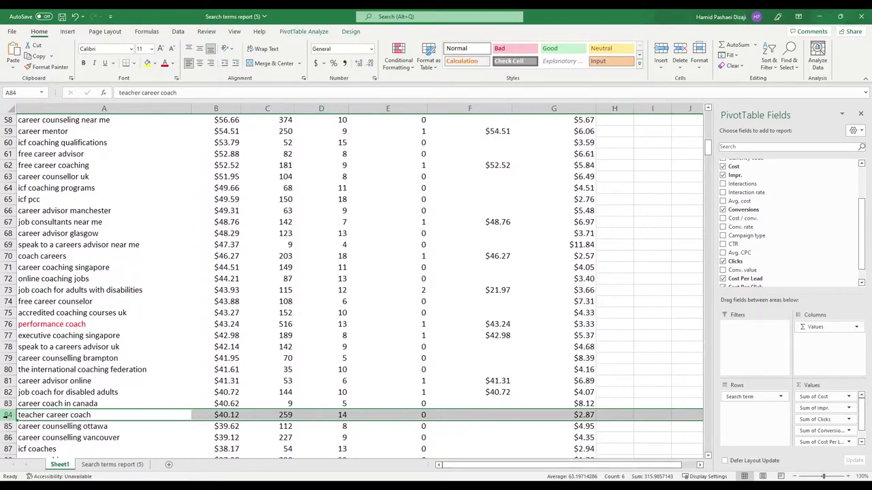
scroll(135, 409, "up", 19)
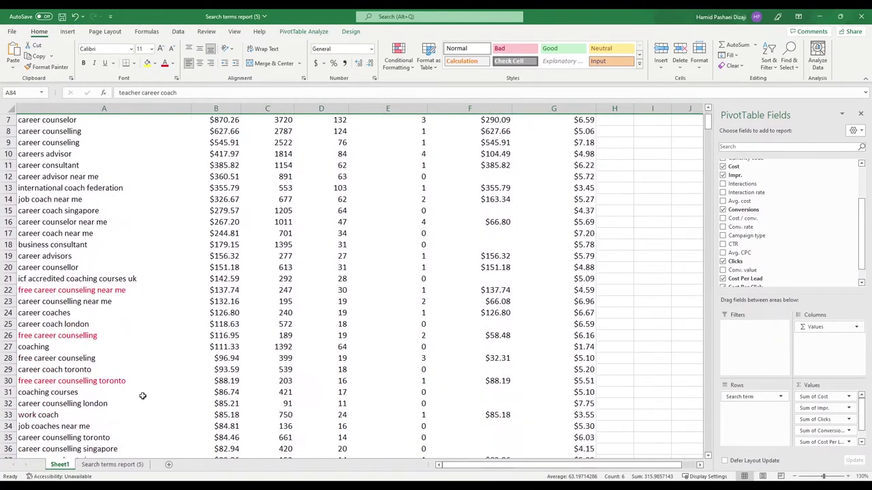
Filter the search terms for "teacher" and check the clicks and conversions of "teacher career coach"
left_click(184, 143)
type("teacher")
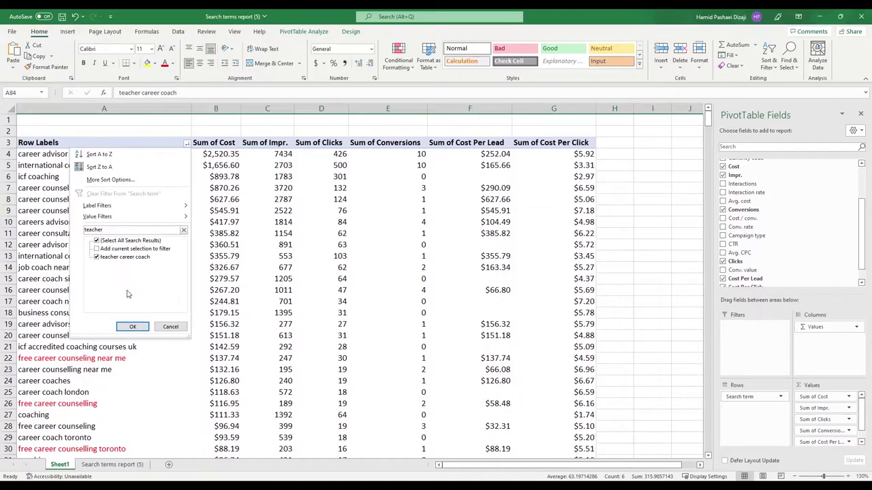
left_click(132, 327)
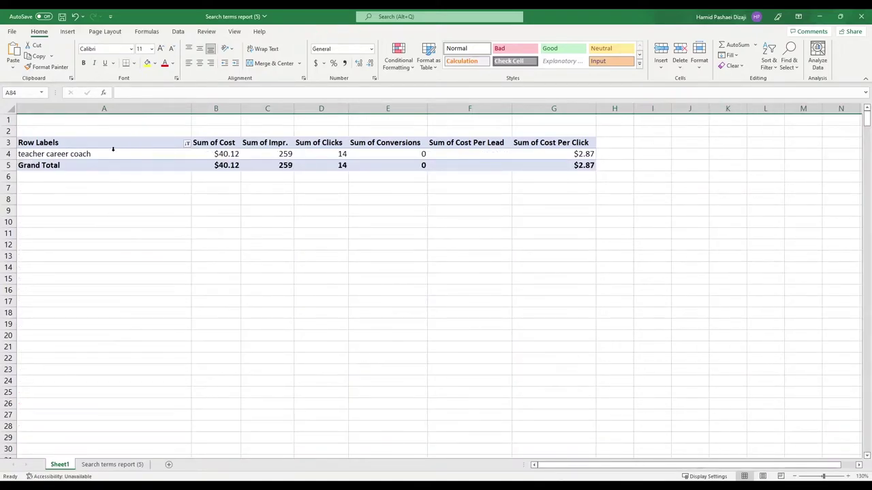
left_click(115, 155)
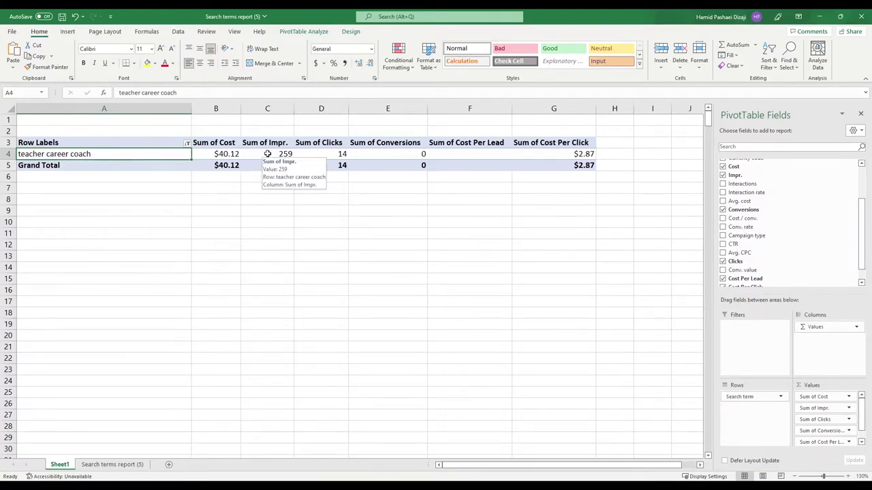
left_click(326, 153)
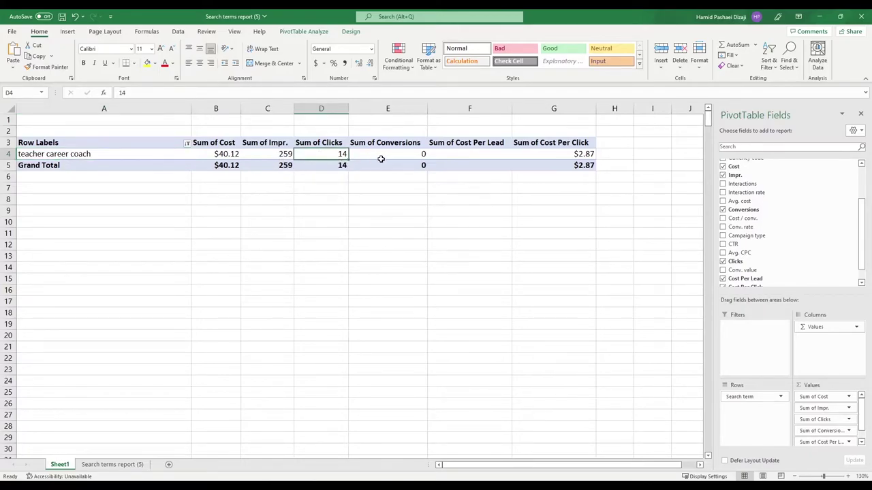
left_click(404, 156)
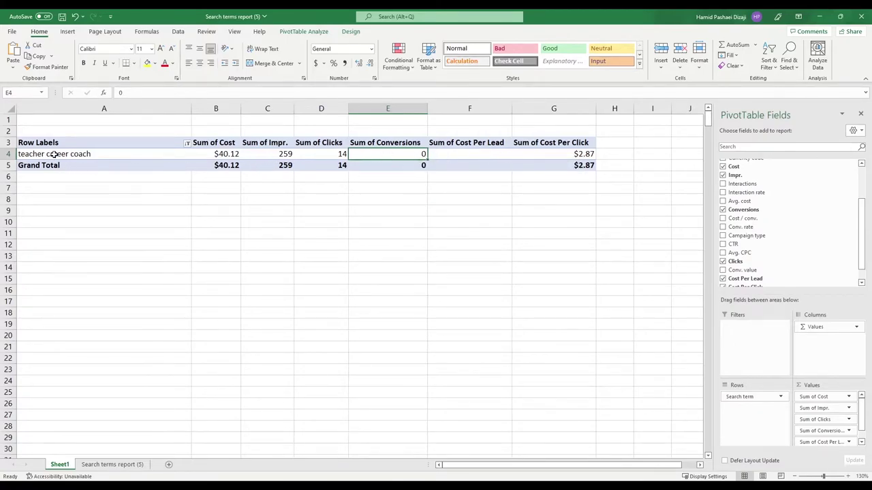
left_click(75, 154)
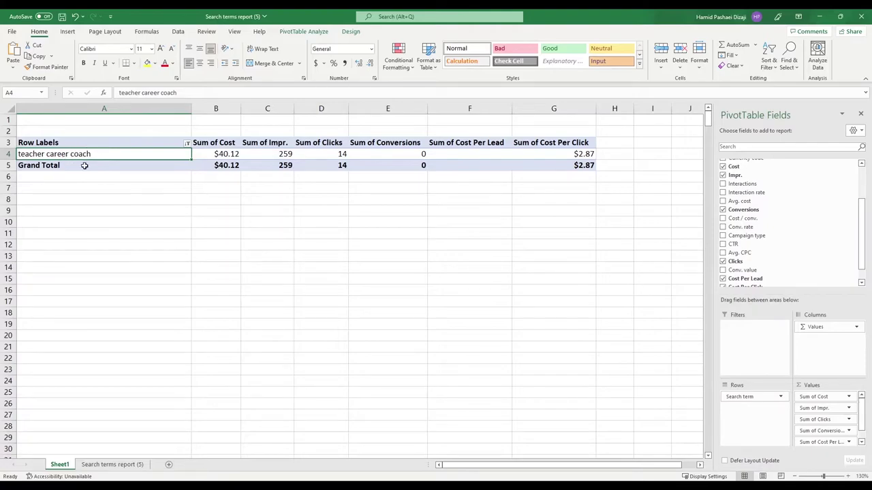
Reselect all search terms in the Row Labels filter to bring back the full list
left_click(187, 143)
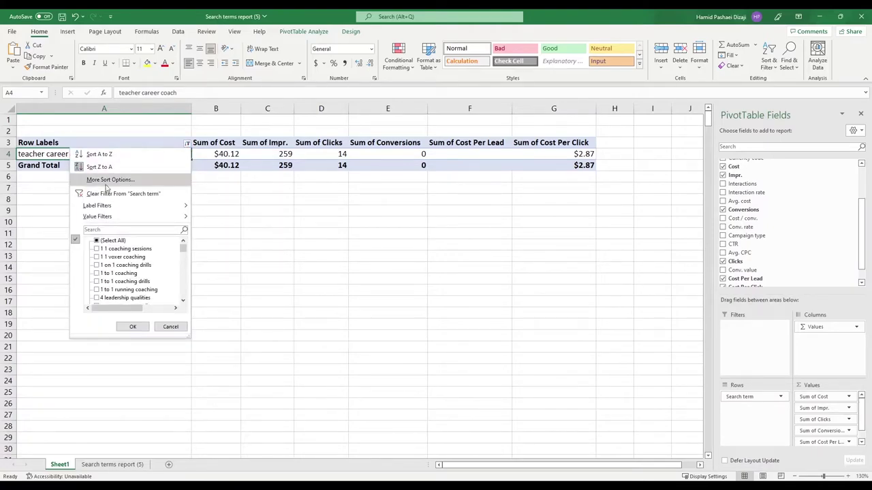
left_click(97, 248)
left_click(96, 240)
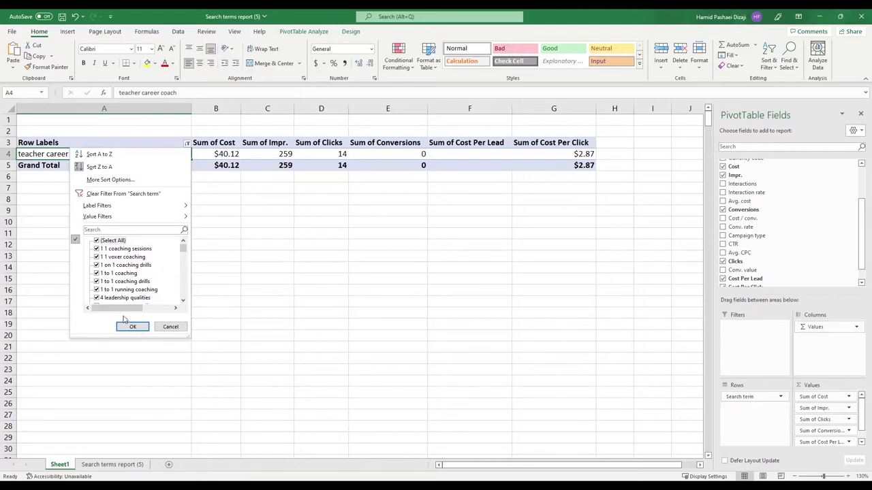
left_click(130, 326)
Find the "teacher career coach" search term in the full list and fill its cell with light orange
scroll(136, 326, "down", 4)
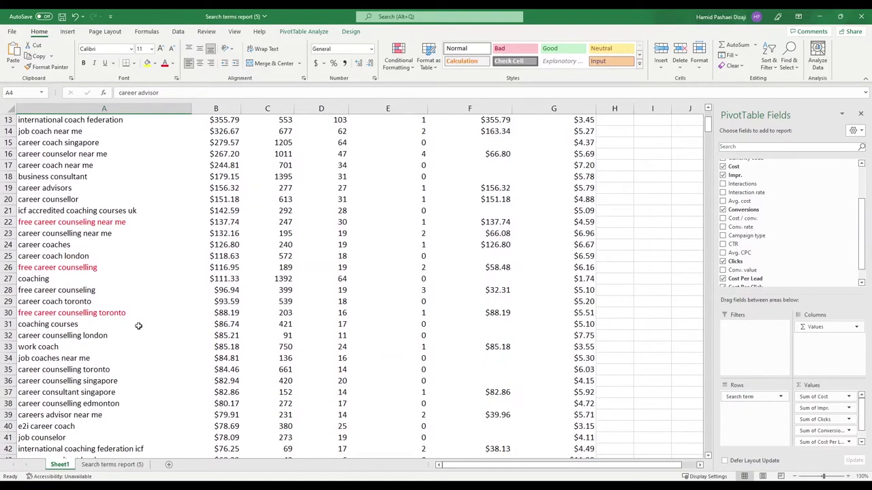
key("ctrl+f")
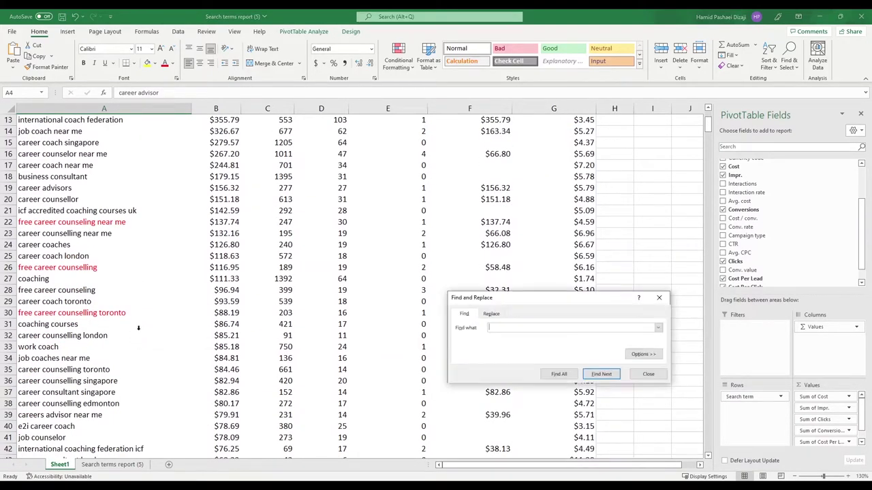
type("teacher")
key("Return")
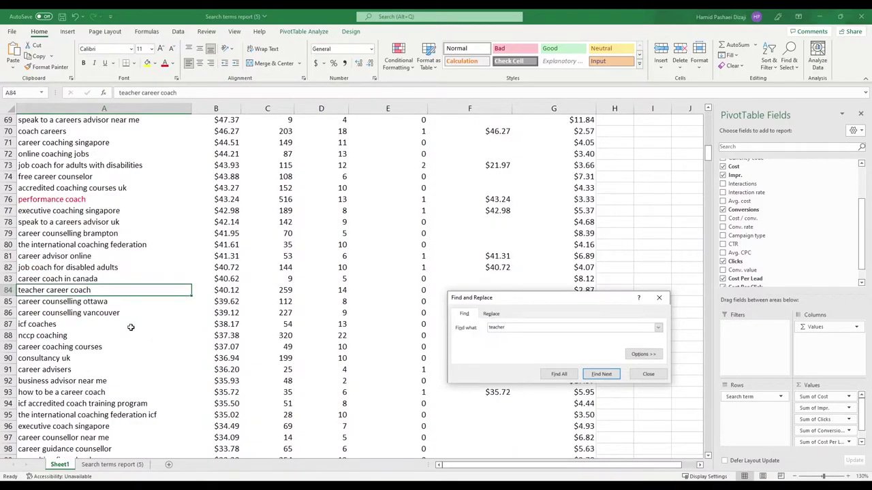
left_click(85, 292)
scroll(153, 154, "up", 1)
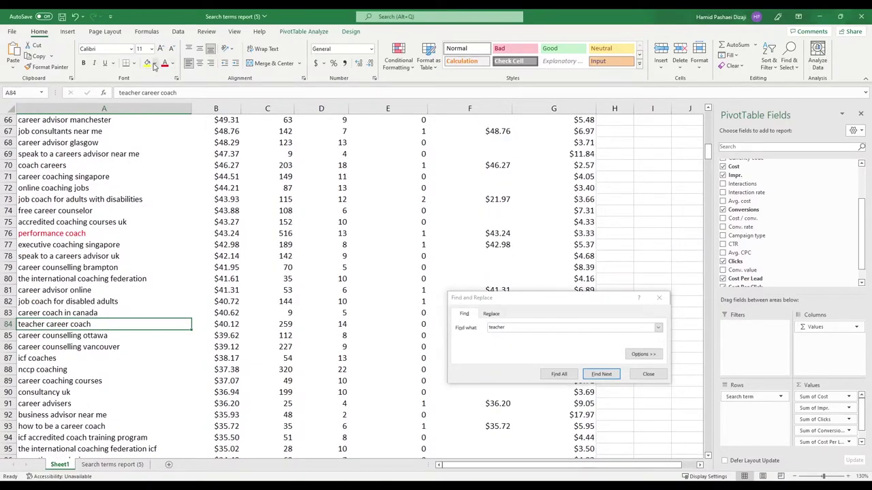
left_click(154, 63)
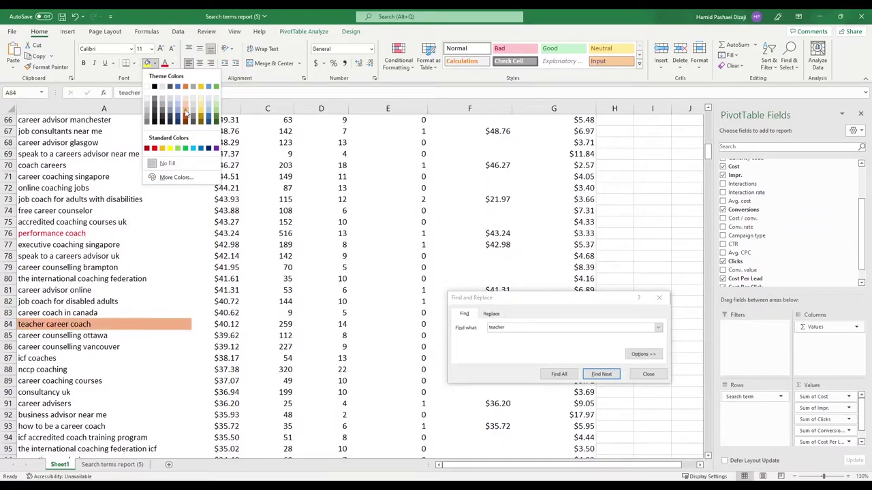
left_click(185, 113)
left_click(648, 374)
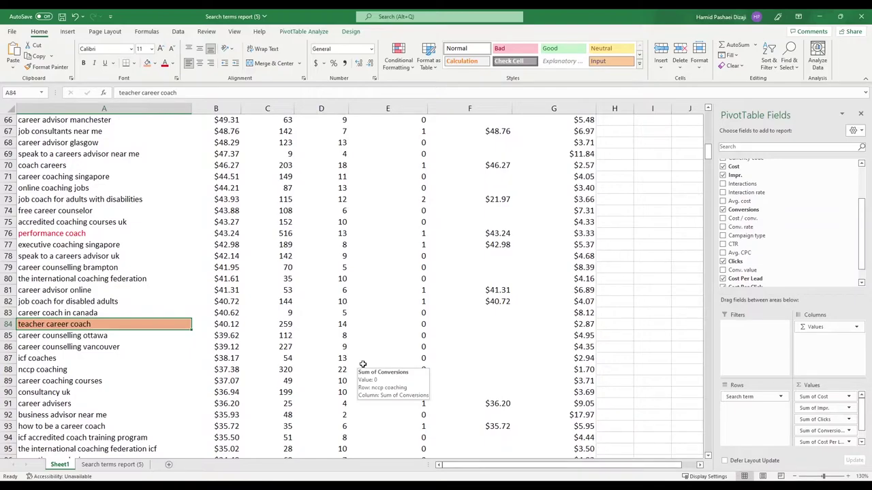
Locate the "virtual coach com" search term among the lower-cost terms and colour its text red
scroll(363, 365, "down", 4)
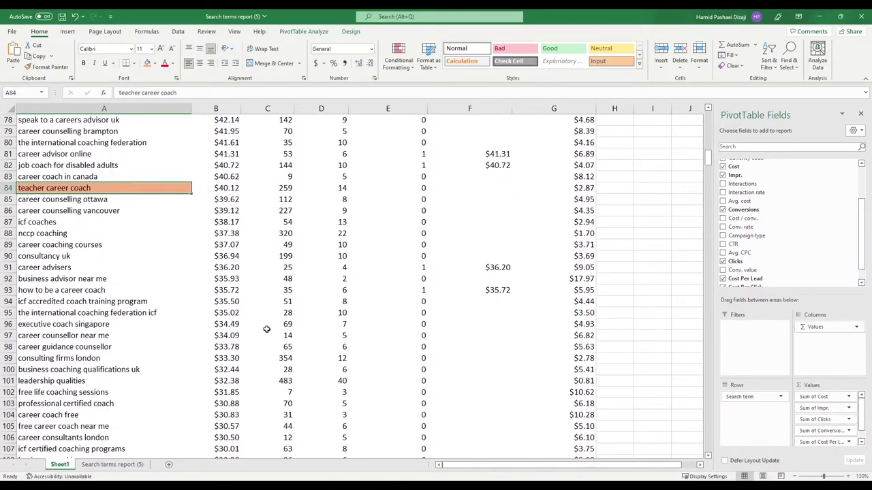
scroll(222, 326, "down", 3)
scroll(188, 323, "down", 6)
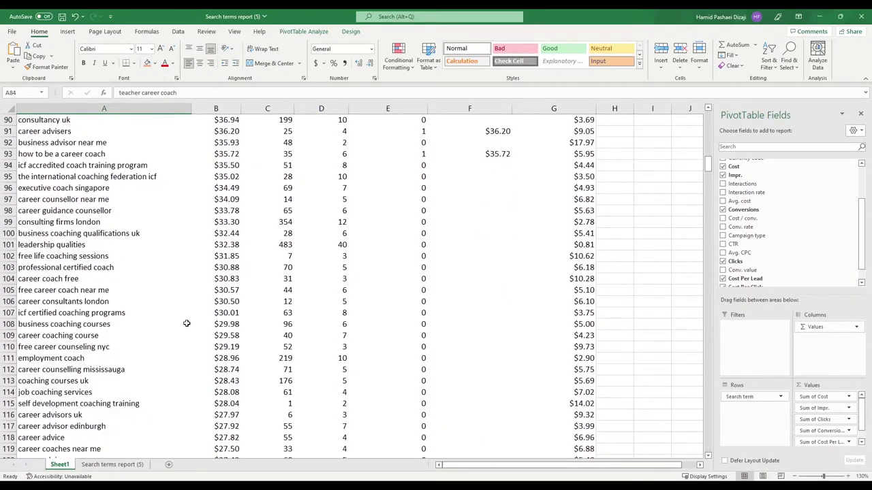
scroll(187, 323, "down", 4)
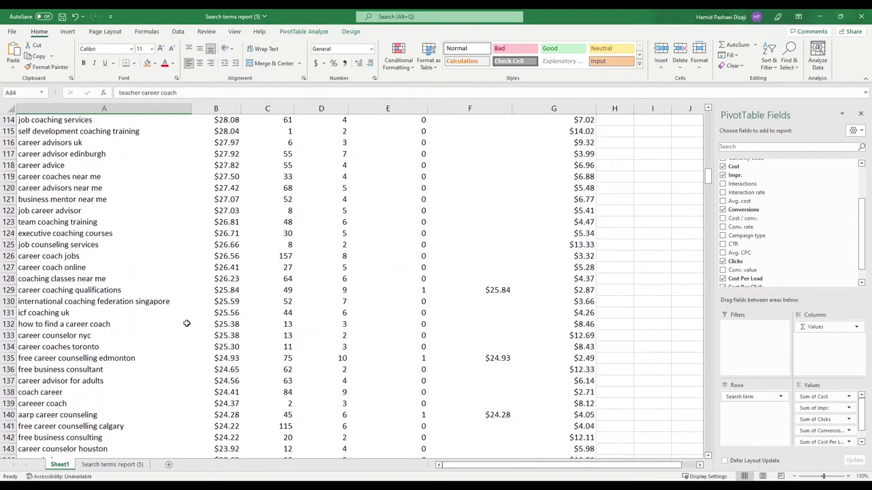
scroll(186, 323, "up", 3)
scroll(187, 324, "down", 9)
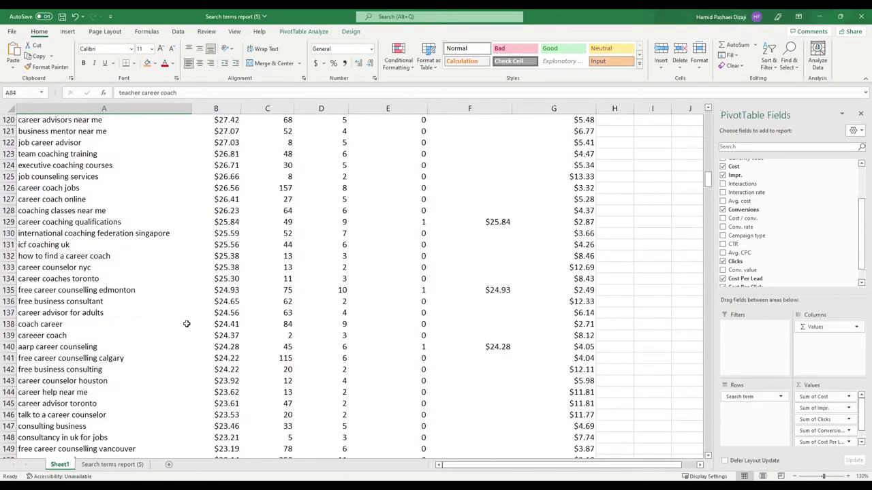
scroll(187, 323, "down", 10)
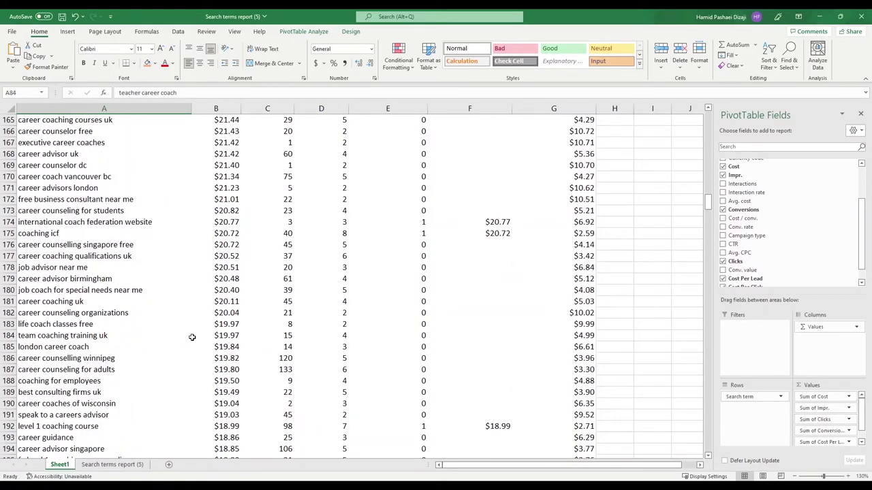
scroll(191, 337, "down", 4)
scroll(189, 339, "down", 2)
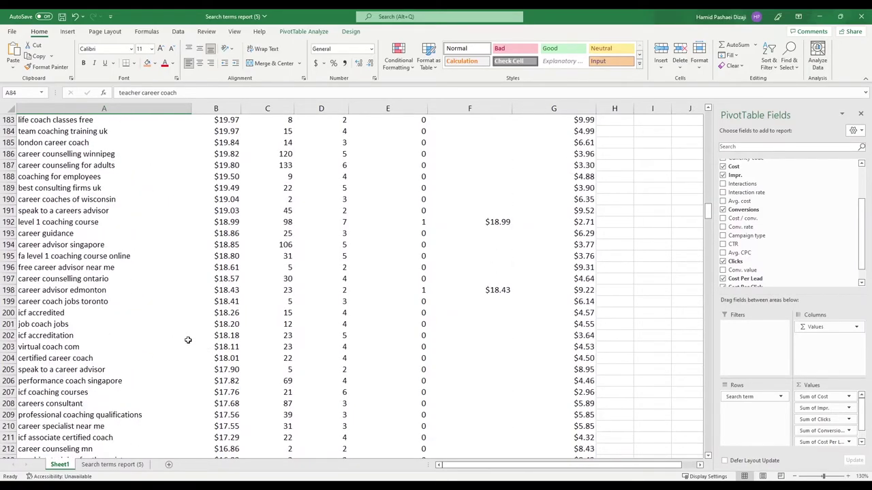
left_click(14, 347)
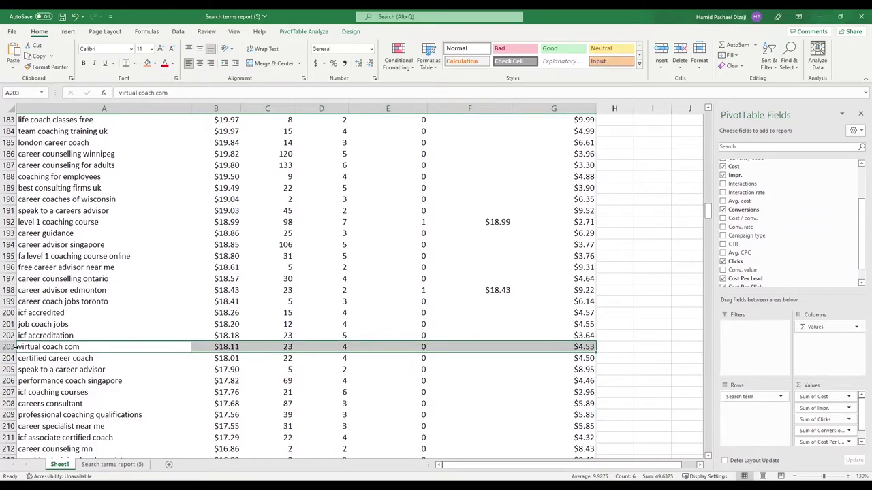
left_click(64, 349)
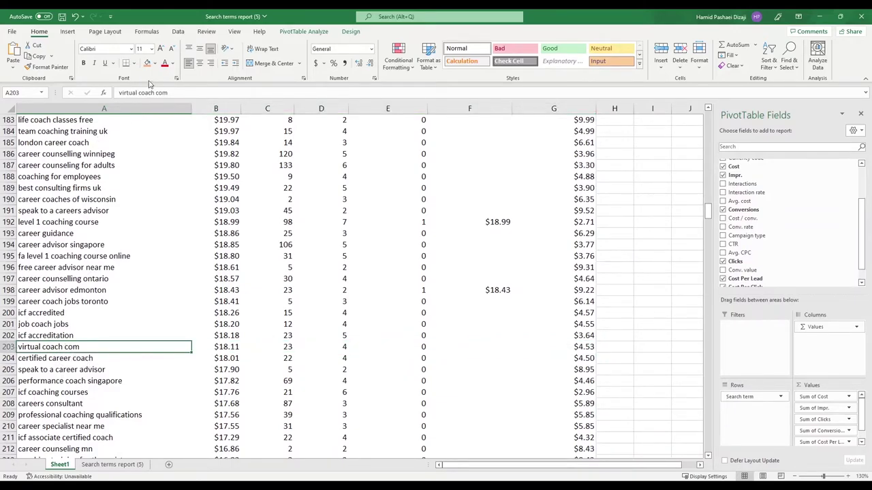
Filter the search terms for "virtual" and review the matching terms and their Grand Total row
scroll(181, 324, "up", 20)
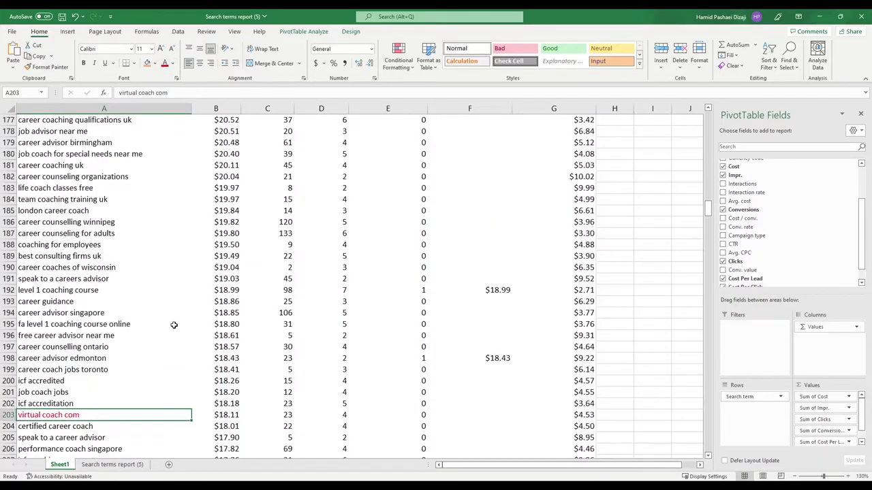
scroll(181, 325, "up", 20)
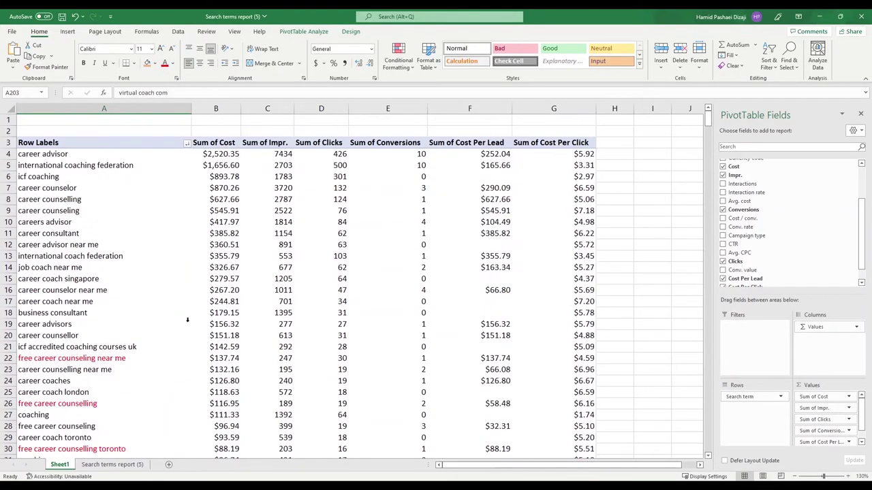
left_click(186, 144)
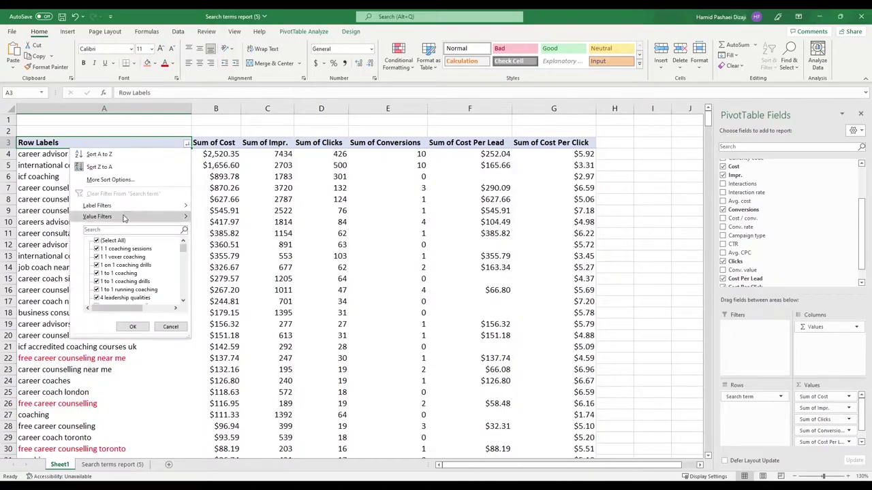
left_click(123, 231)
type("virtual")
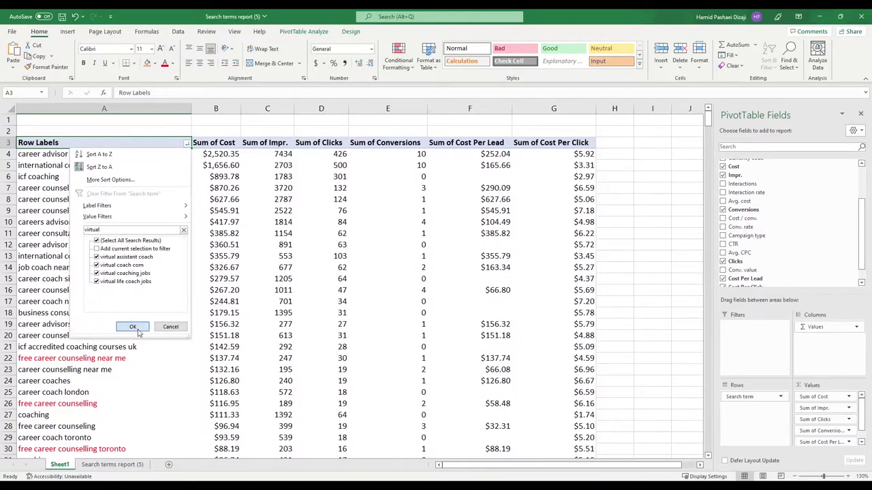
left_click(132, 327)
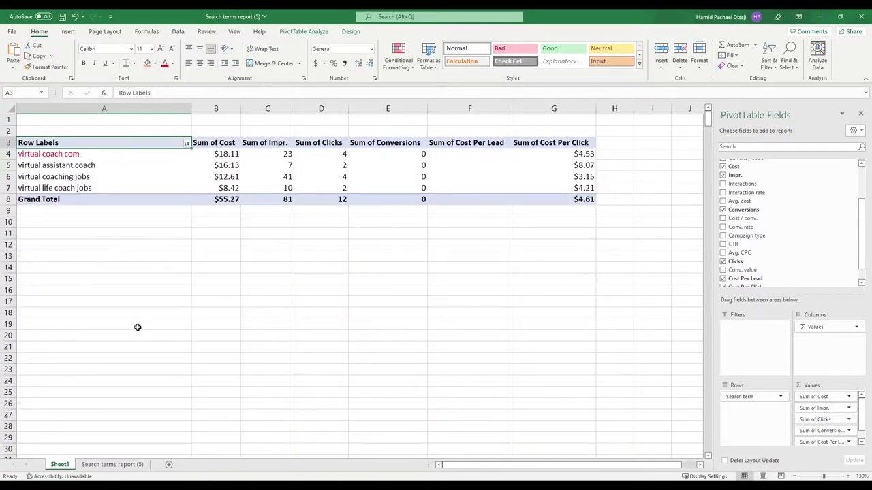
left_click(8, 199)
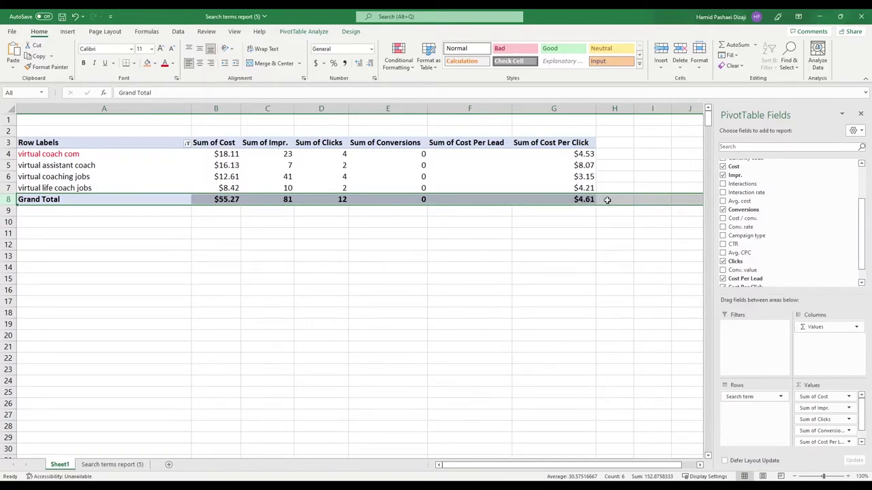
mouse_move(587, 200)
left_click_drag(44, 154, 51, 190)
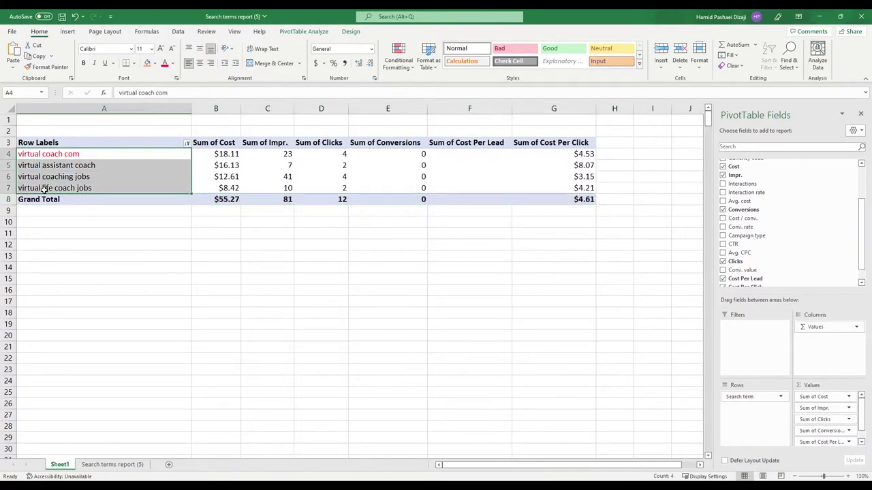
Fill the "virtual coach com" cell with light orange and reselect all search terms in the Row Labels filter
left_click(98, 156)
left_click(147, 62)
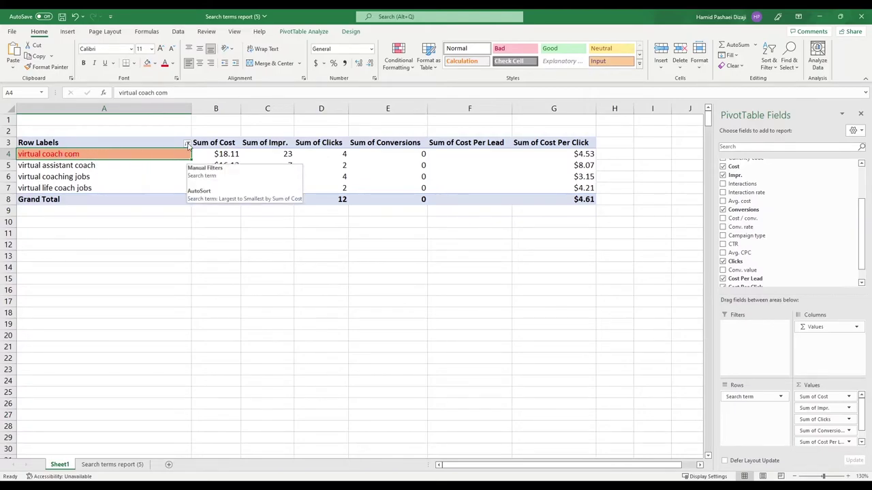
left_click(188, 144)
left_click(97, 242)
left_click(131, 327)
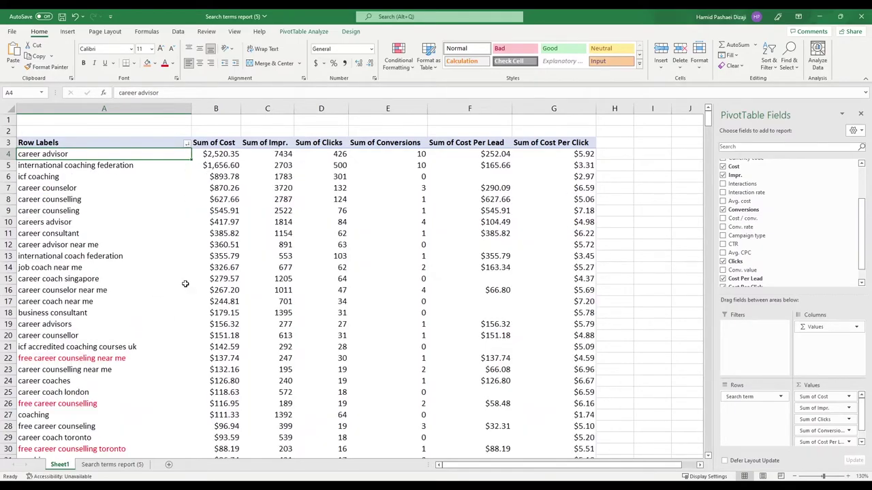
Compare the cost and conversions of the top two search terms, "career advisor" and "international coaching federation"
left_click(412, 219)
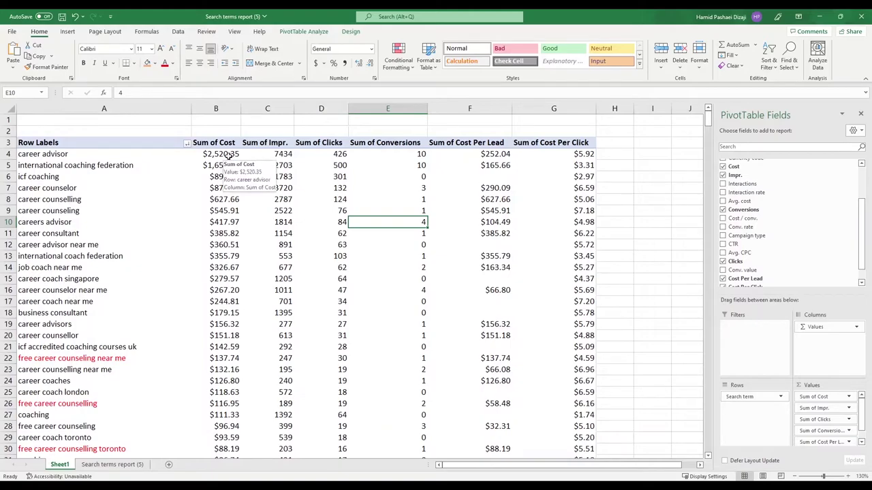
right_click(390, 154)
key("Escape")
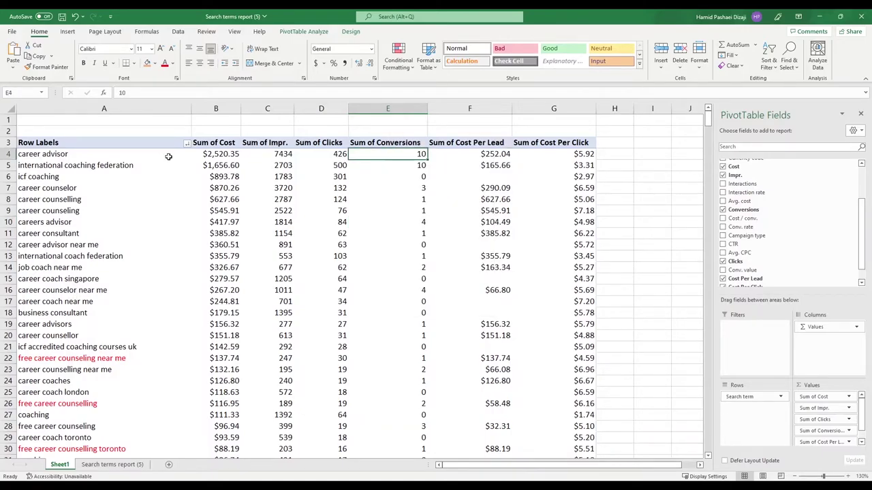
left_click_drag(169, 157, 162, 168)
left_click_drag(213, 154, 214, 164)
left_click_drag(403, 156, 404, 164)
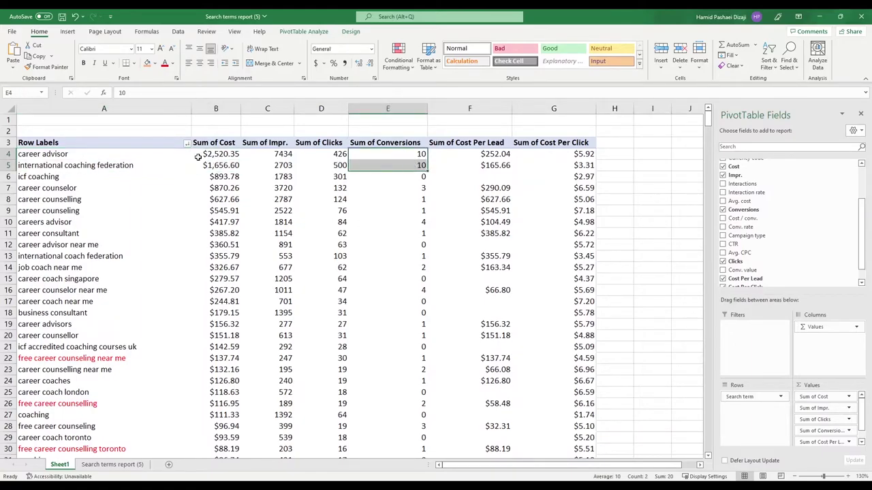
left_click_drag(82, 153, 155, 160)
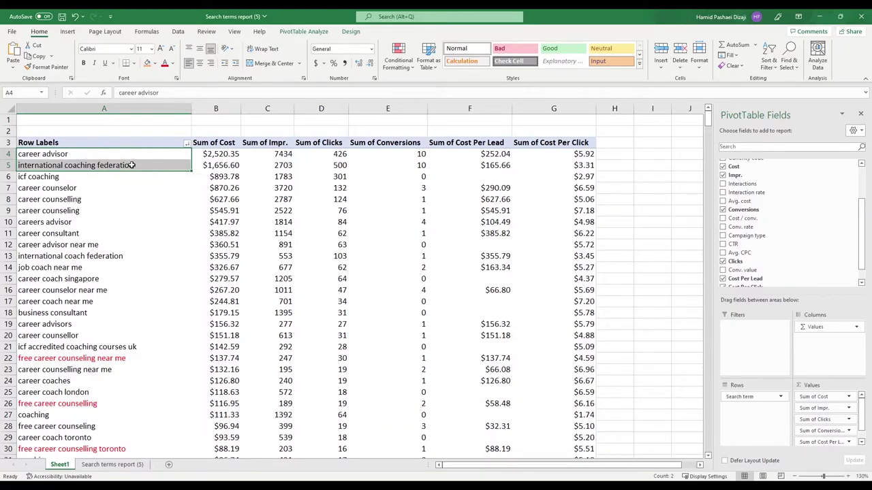
Compare the cost and conversions of "career advisor" and "international coaching federation", and fill both search term cells with light green
left_click_drag(223, 166, 230, 155)
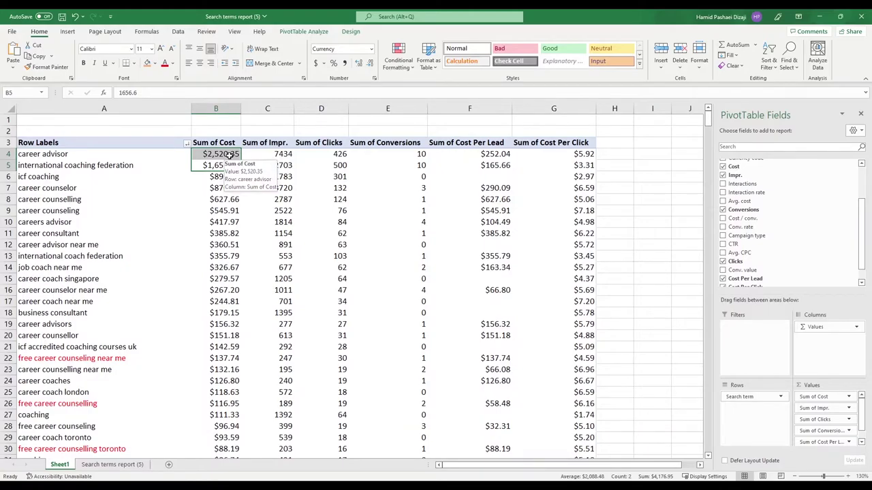
left_click_drag(422, 166, 423, 155)
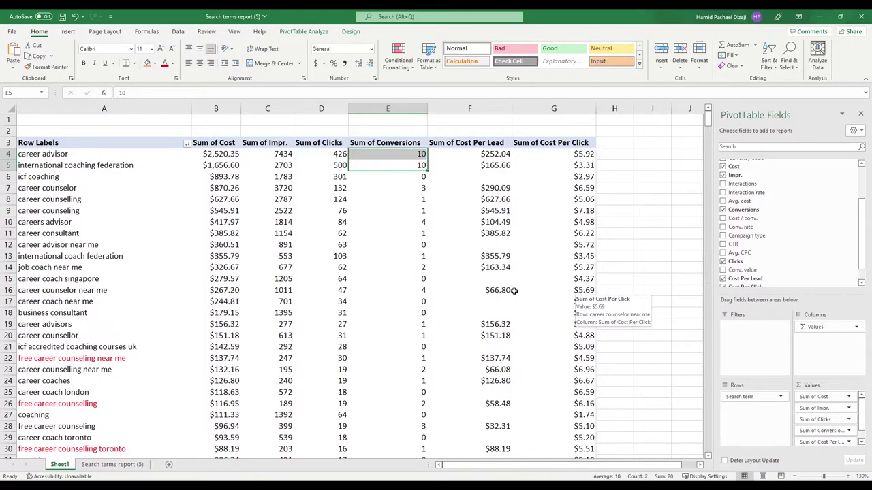
left_click_drag(90, 155, 90, 161)
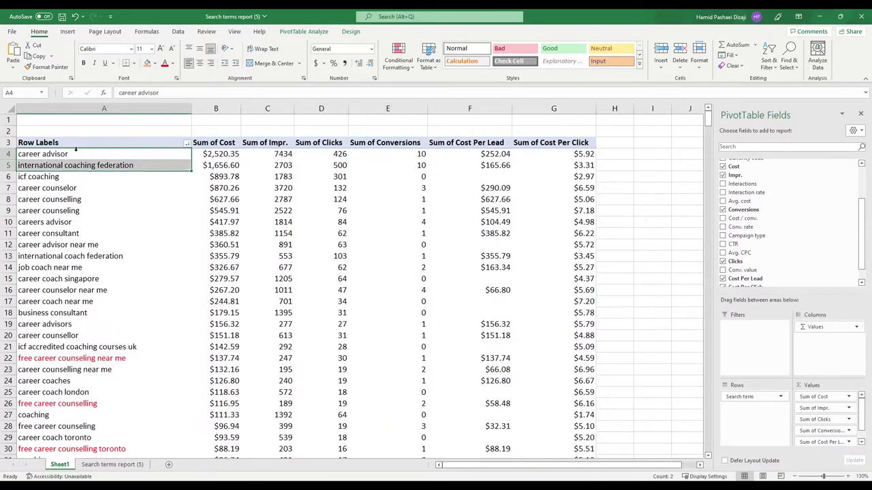
left_click(155, 62)
left_click(216, 97)
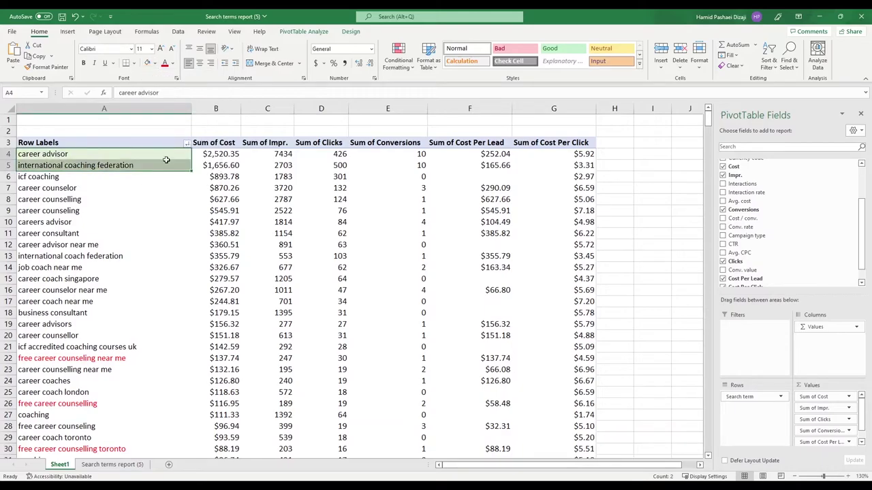
left_click_drag(95, 164, 98, 156)
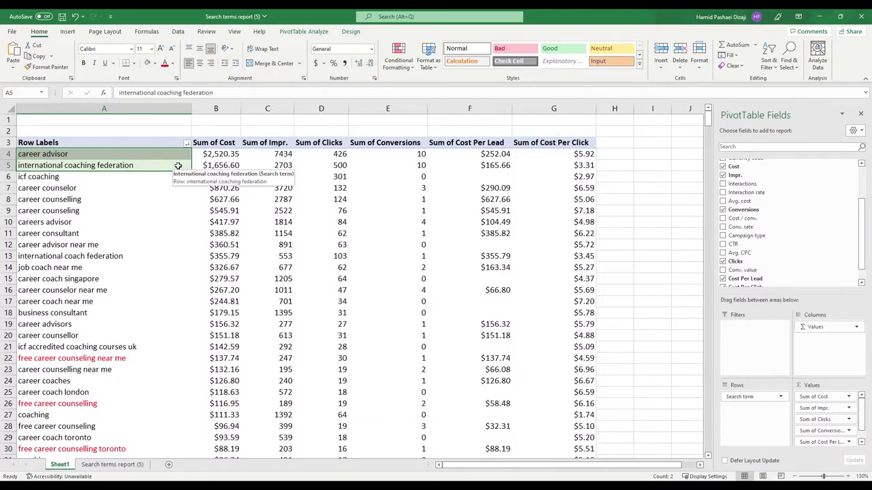
left_click(144, 154)
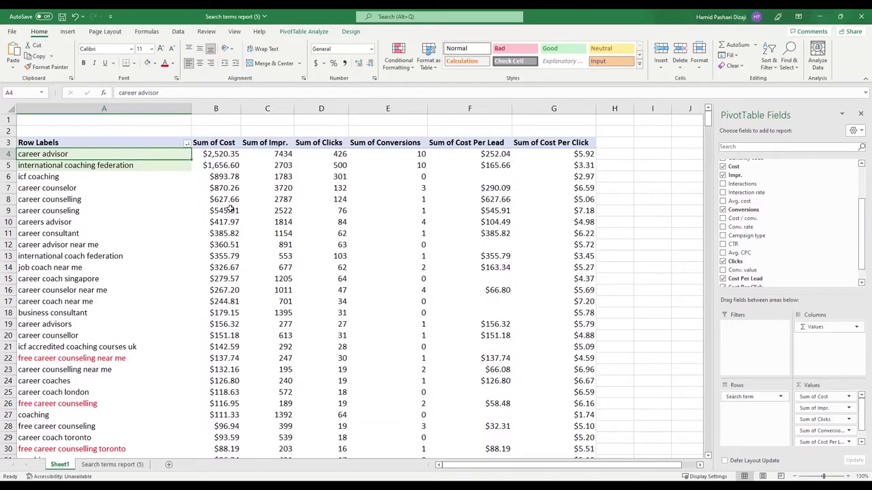
left_click(144, 165)
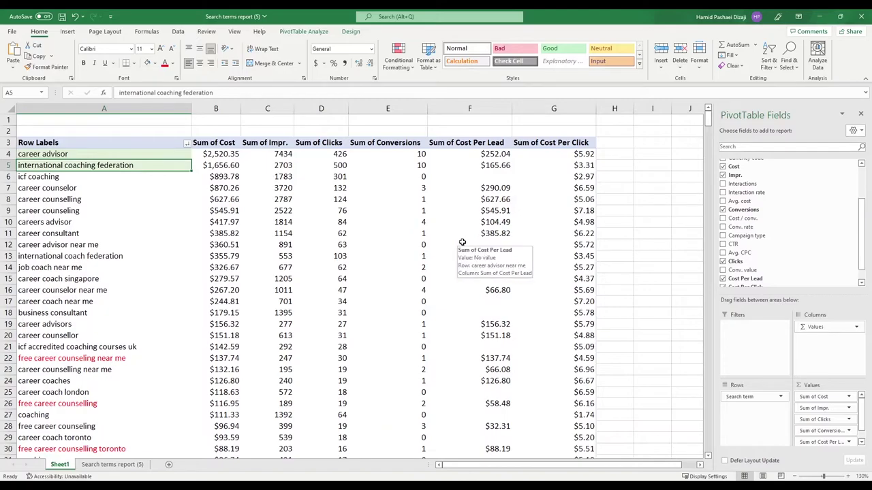
Add the Keyword field to Rows above Search term and review the search terms grouped under the "1-1 coaching" keyword
scroll(767, 218, "up", 3)
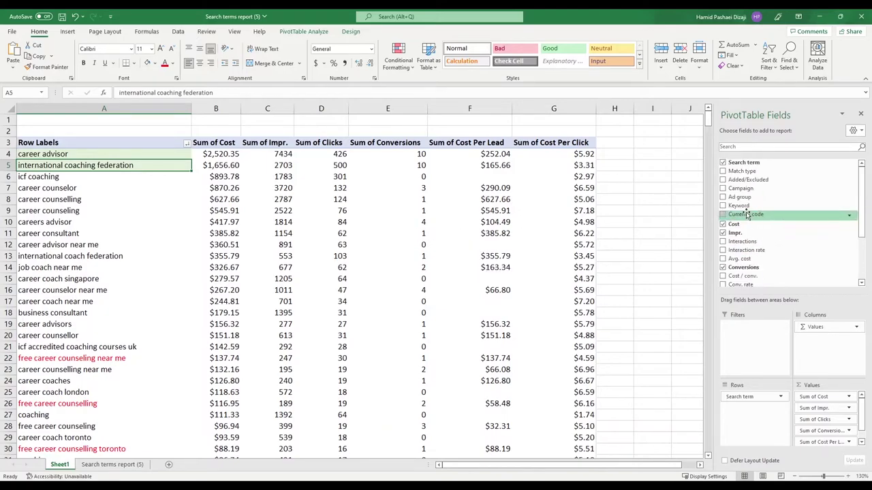
left_click_drag(763, 206, 777, 392)
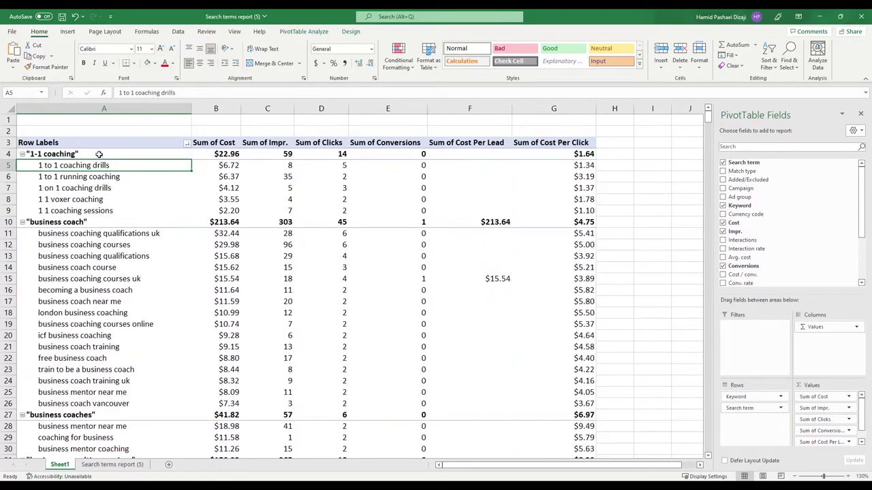
left_click_drag(103, 165, 106, 211)
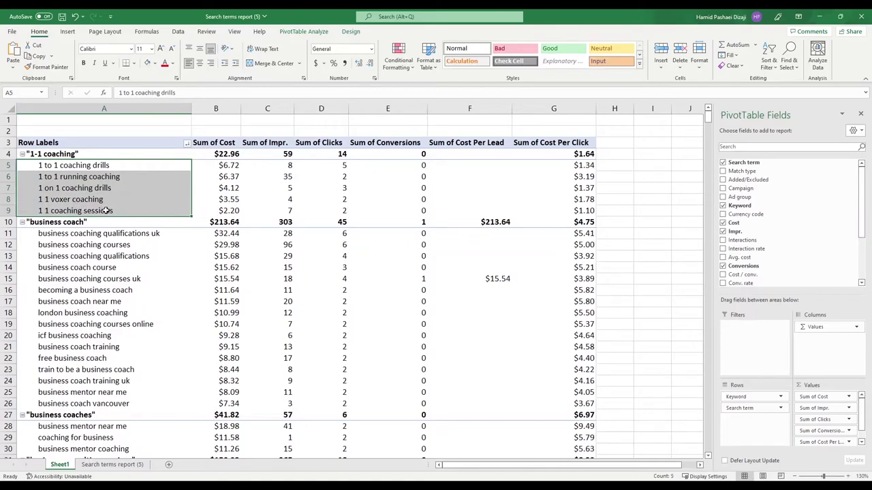
left_click(71, 156)
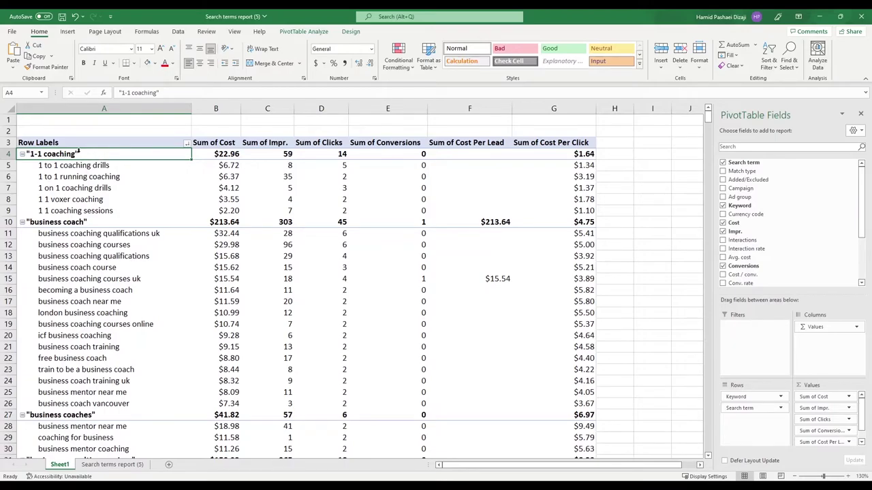
left_click_drag(73, 166, 74, 210)
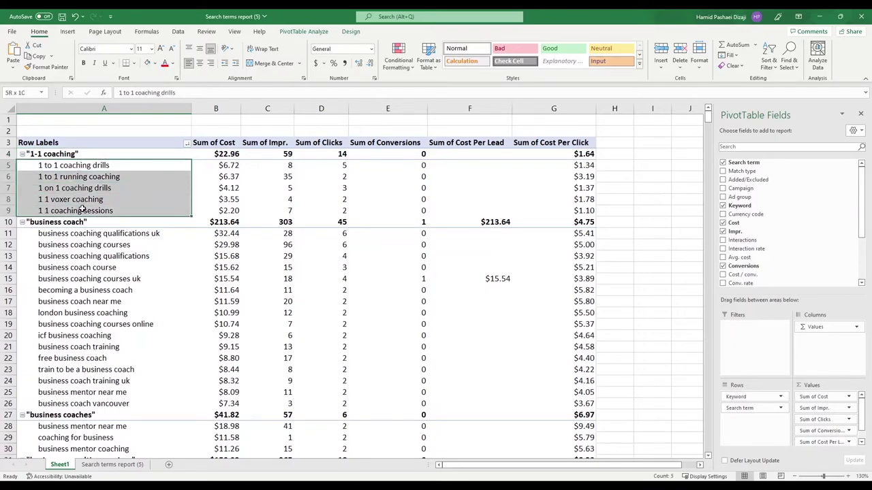
Sort the keyword groups by Sum of Cost from largest to smallest
left_click(215, 154)
mouse_move(292, 214)
left_click(349, 232)
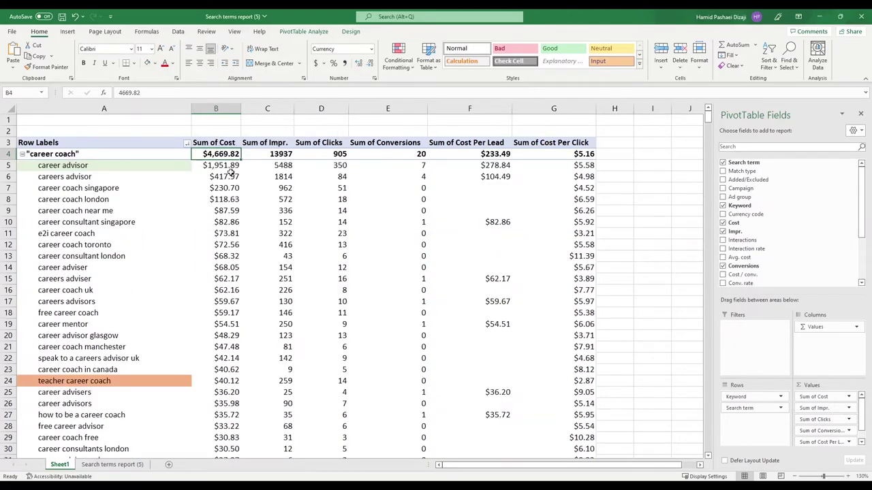
Review which search terms each keyword triggered, from "career coach" through "career coaching" and [icf coach] to [career coach]
left_click(81, 156)
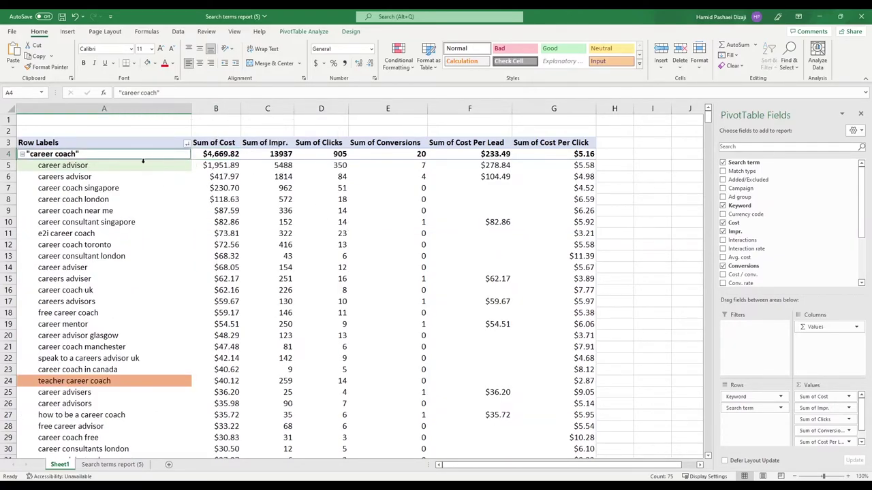
left_click_drag(126, 169, 170, 259)
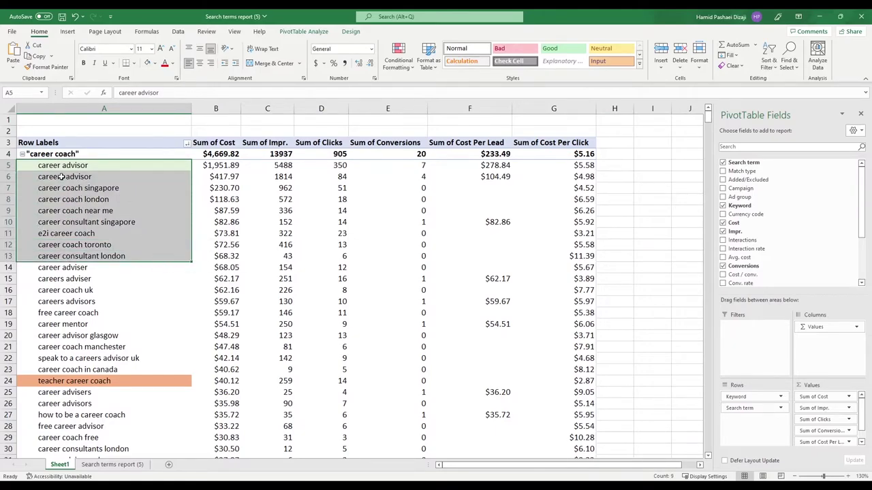
left_click(68, 155)
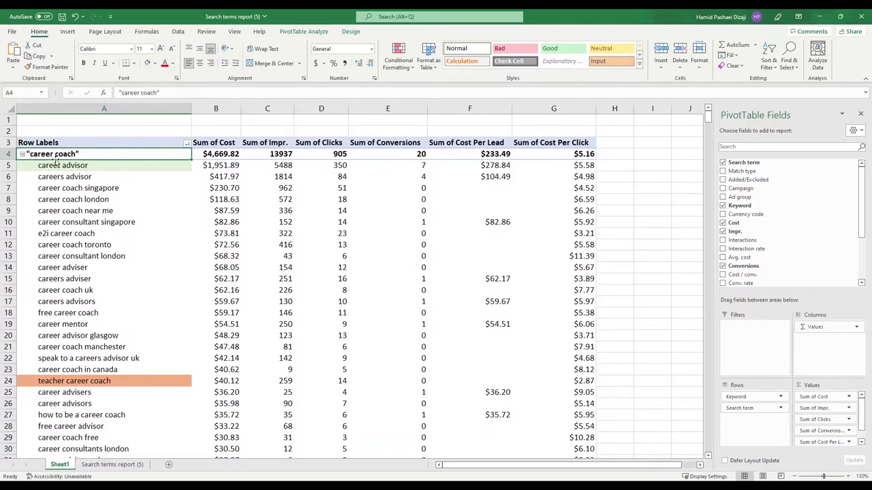
scroll(131, 205, "down", 4)
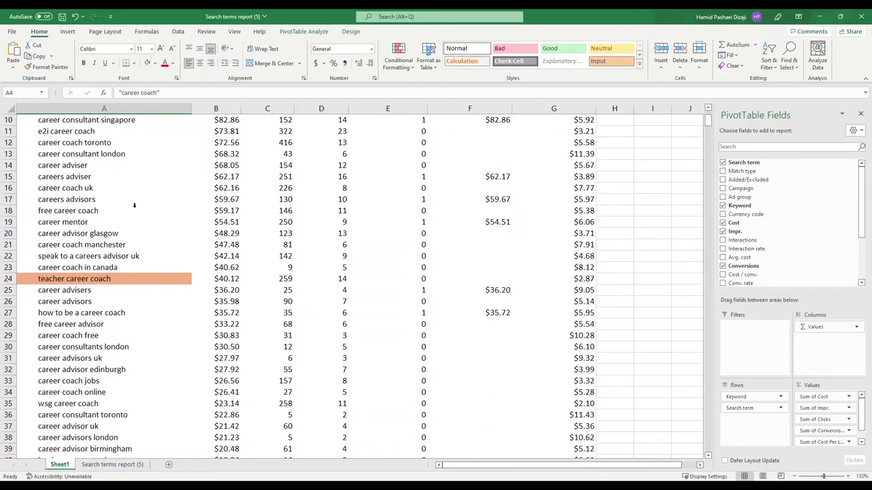
scroll(149, 236, "down", 6)
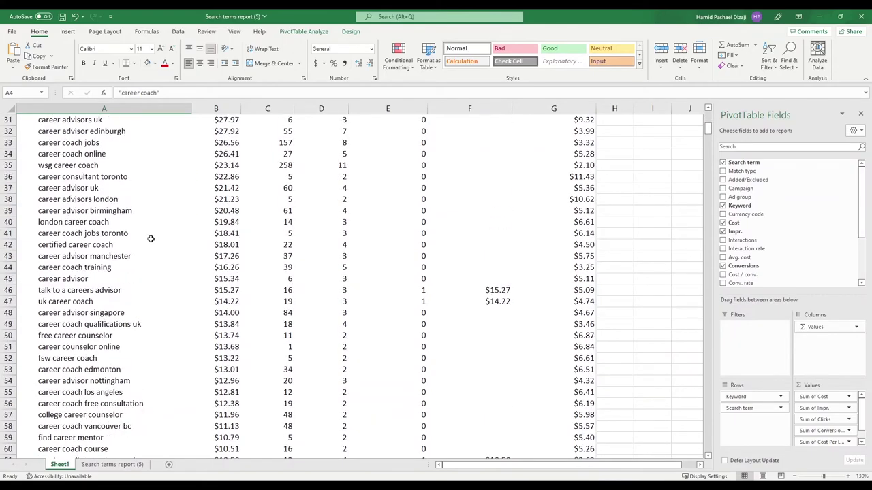
scroll(151, 239, "down", 4)
scroll(151, 239, "down", 18)
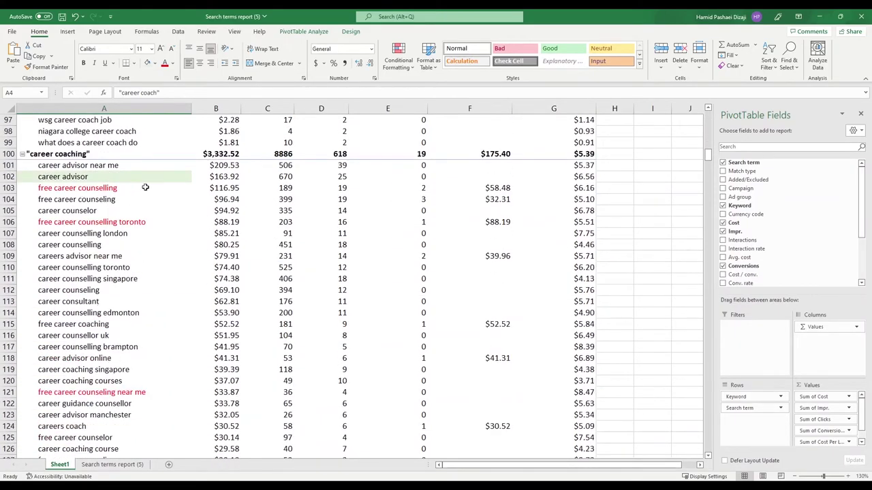
scroll(149, 194, "down", 20)
scroll(161, 204, "down", 20)
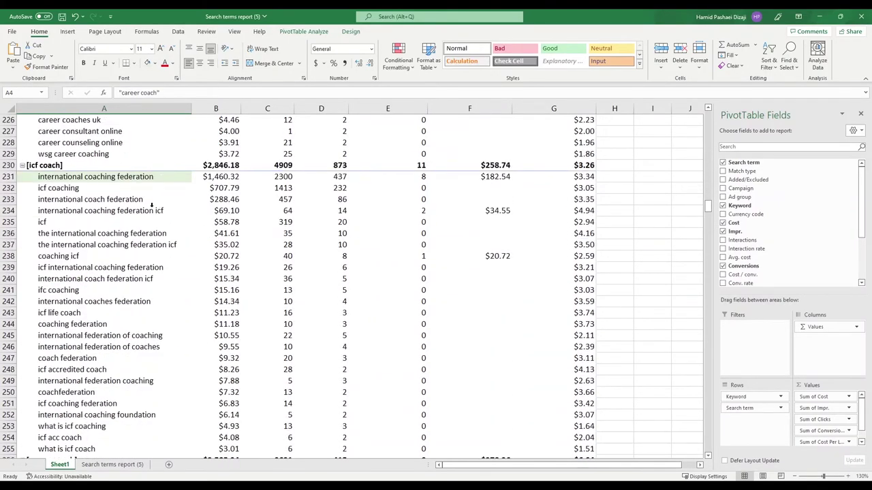
scroll(149, 205, "down", 5)
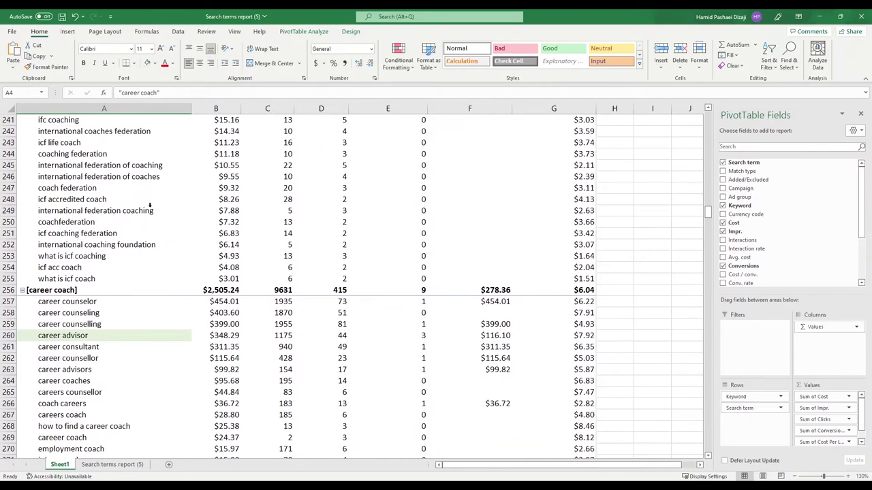
left_click_drag(709, 214, 710, 102)
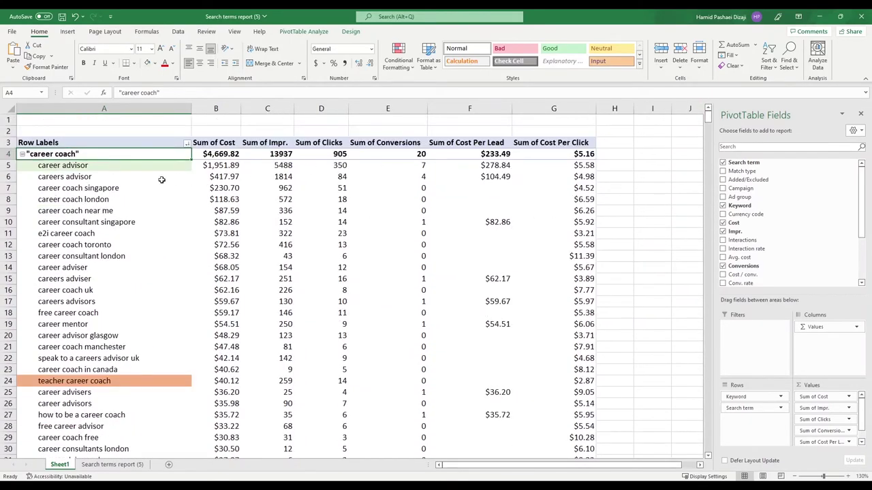
Move the Keyword field from Rows to Filters and look over the label filter options for the search terms
left_click_drag(743, 396, 747, 333)
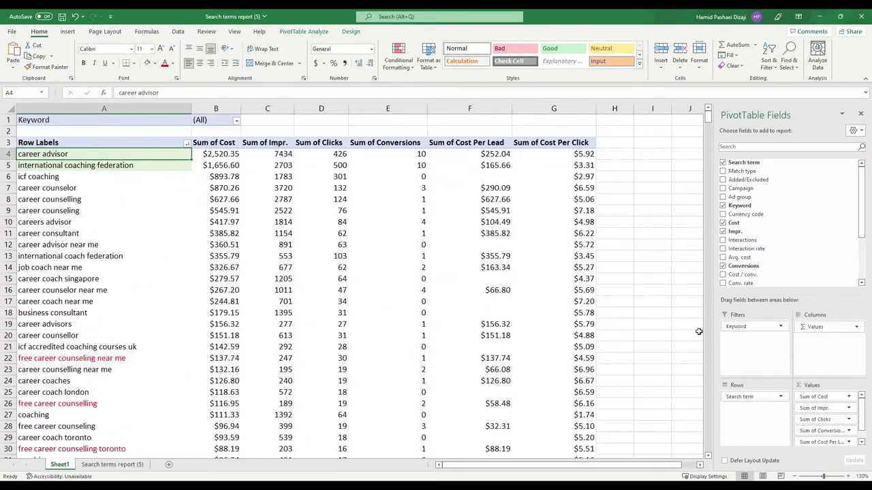
left_click(187, 144)
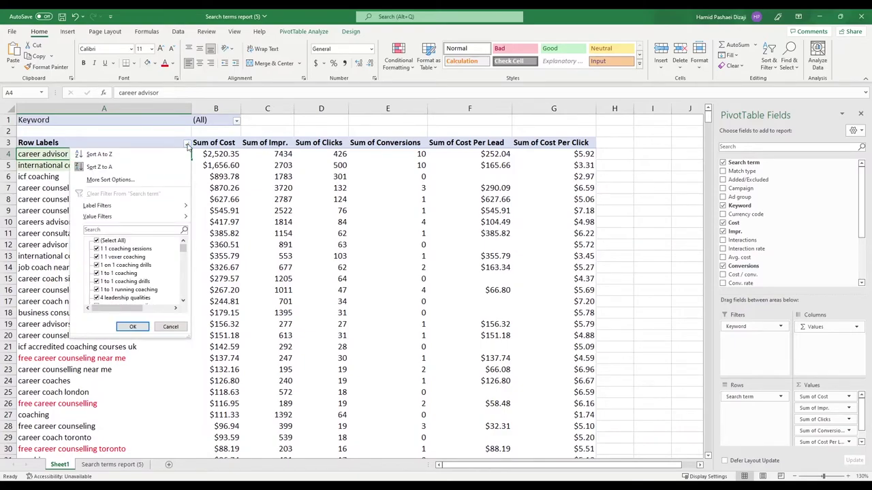
mouse_move(148, 216)
mouse_move(189, 220)
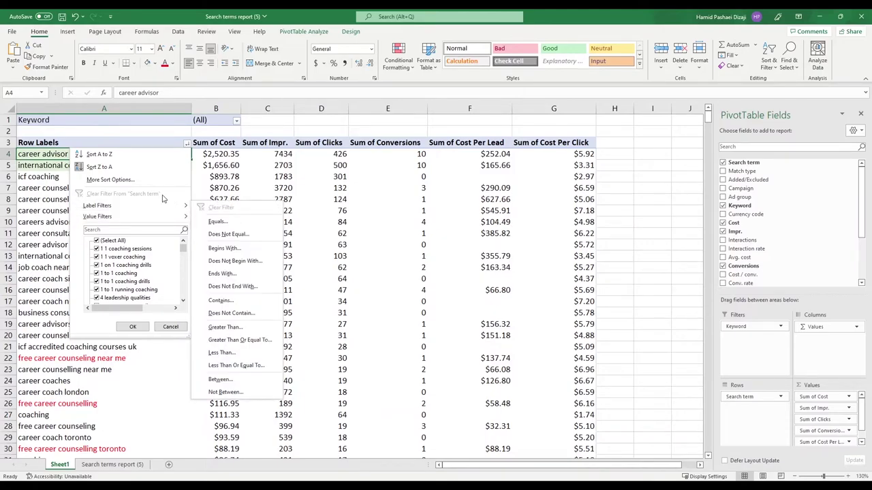
Locate the orange-filled search terms "teacher career coach" and "virtual coach com" in the PivotTable
scroll(204, 277, "down", 2)
scroll(197, 276, "down", 20)
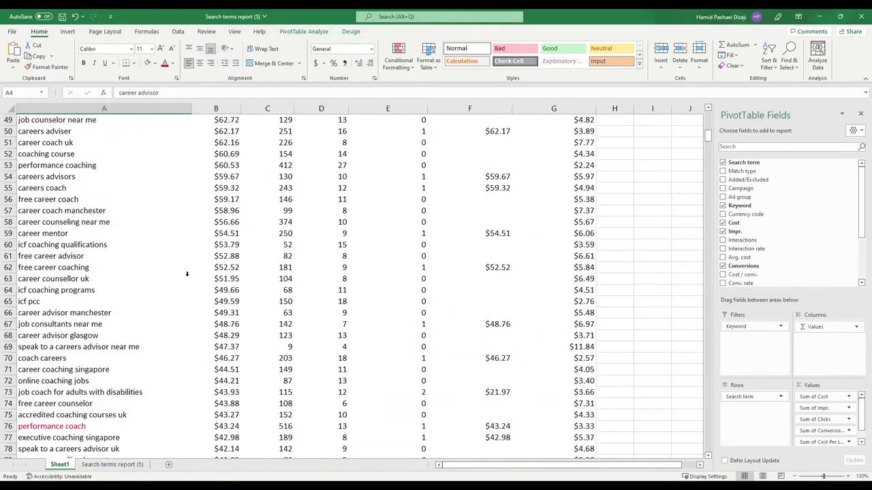
left_click(75, 177)
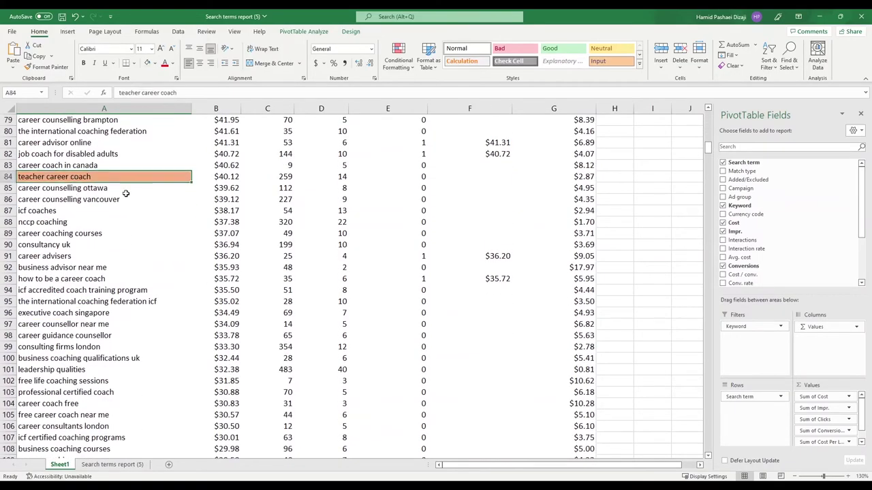
scroll(168, 341, "down", 2)
scroll(167, 341, "down", 20)
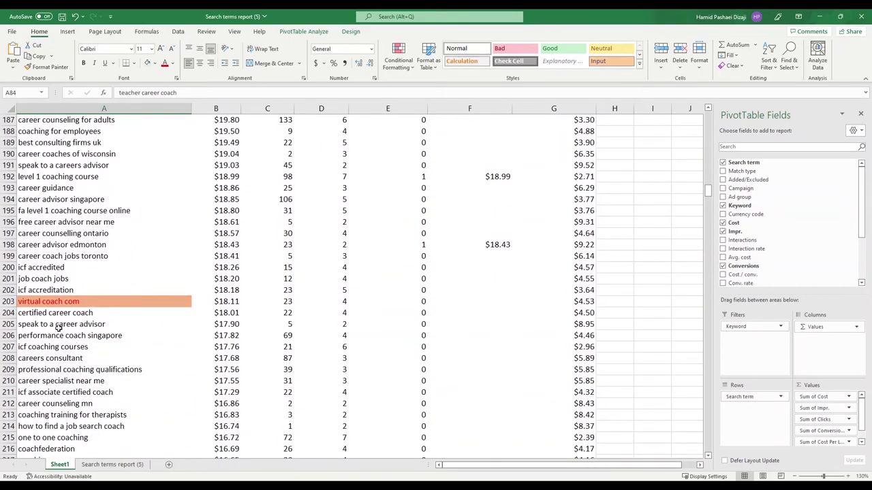
left_click(34, 304)
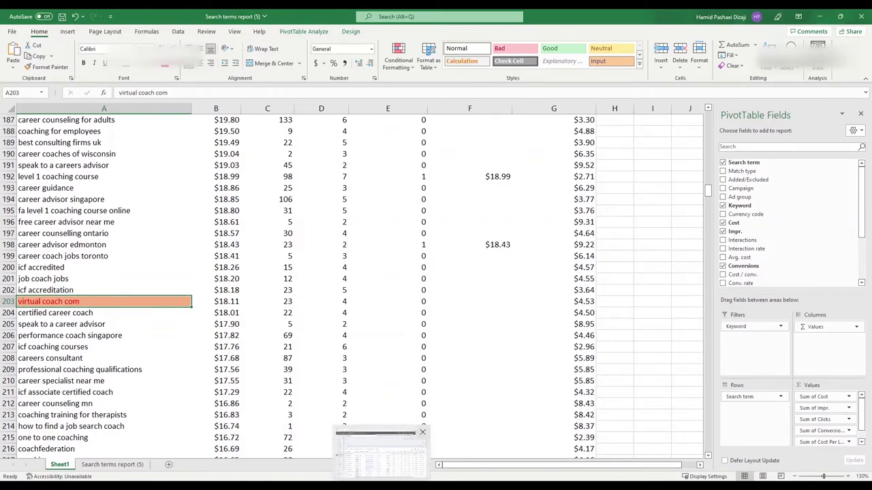
Switch to Google Ads in the browser and open the account's negative keyword lists
left_click(380, 451)
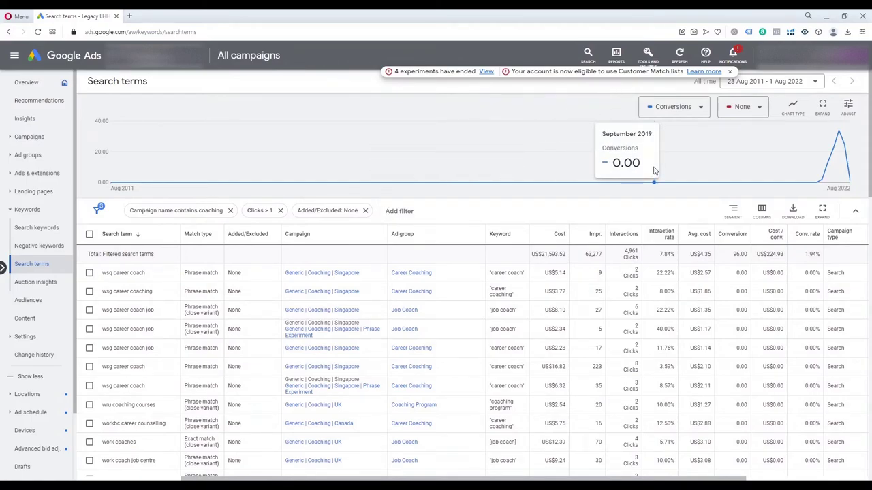
left_click(648, 62)
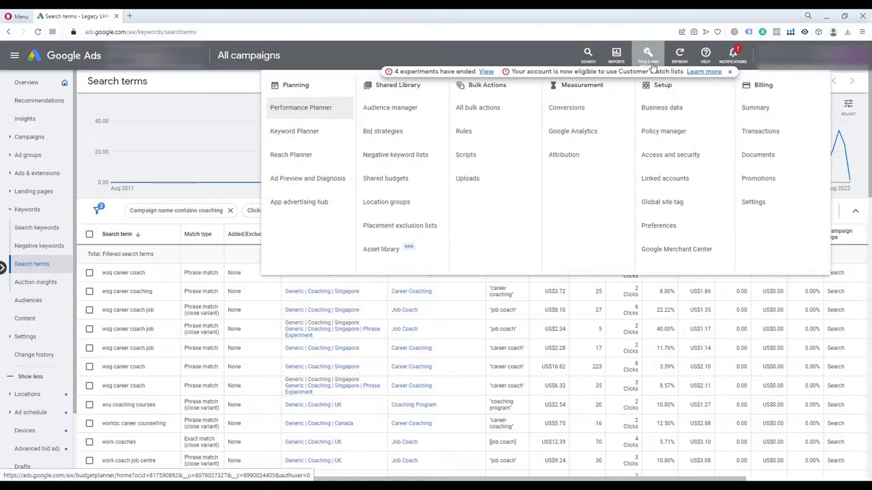
left_click(392, 159)
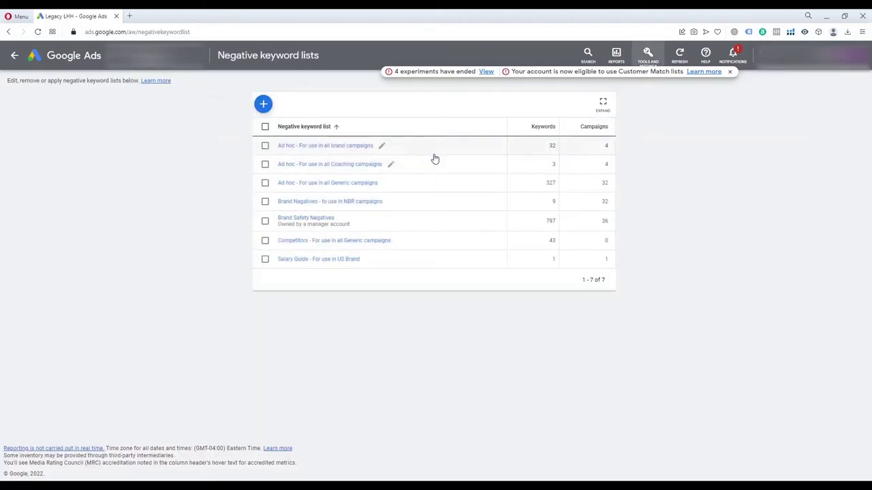
Start a new negative keyword list and name it "Coaching Negative Keywords"
scroll(261, 107, "down", 1)
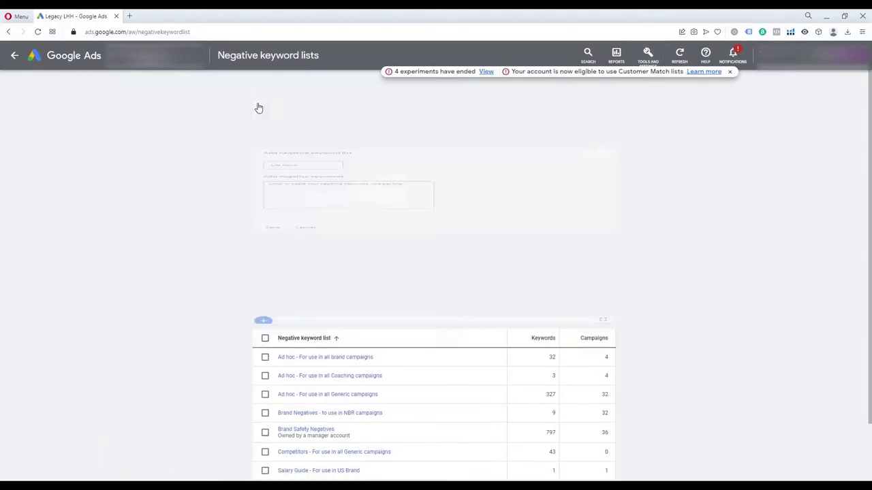
left_click(296, 123)
type("coachin")
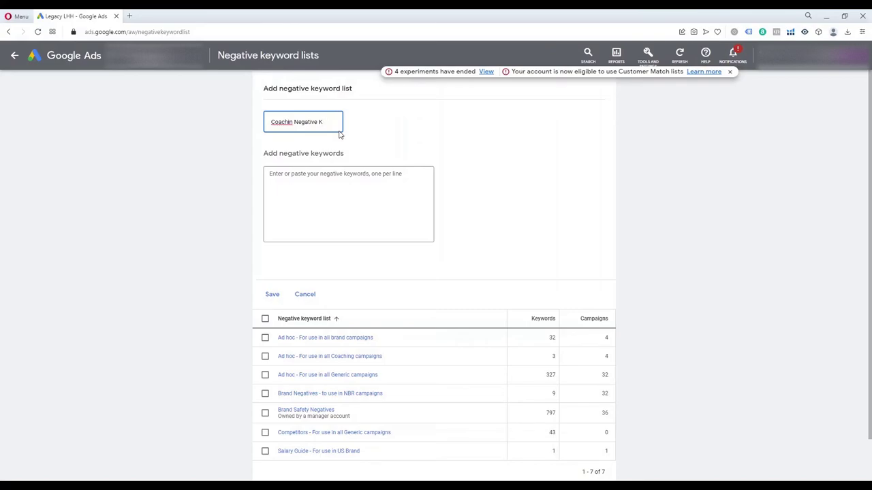
type(" Negative Kkeywords")
double_click(327, 122)
right_click(327, 124)
left_click(344, 129)
right_click(272, 121)
left_click(297, 127)
left_click_drag(310, 122, 344, 122)
left_click(352, 179)
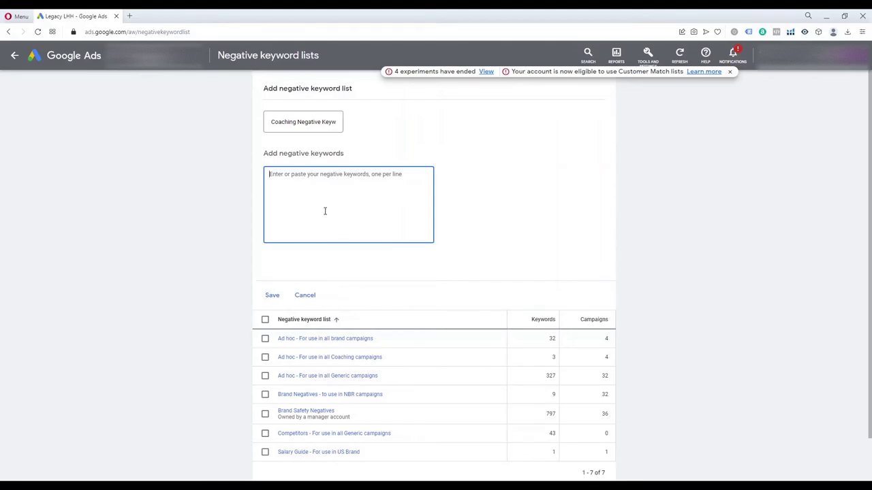
Enter "teacher" and "virtual" on separate lines as the negative keywords of the new Coaching Negative Keywords list
type("teacher")
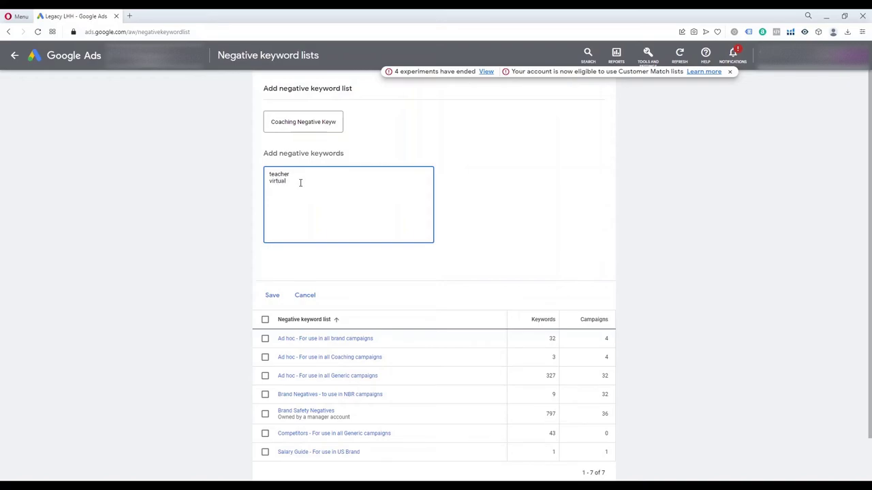
double_click(290, 121)
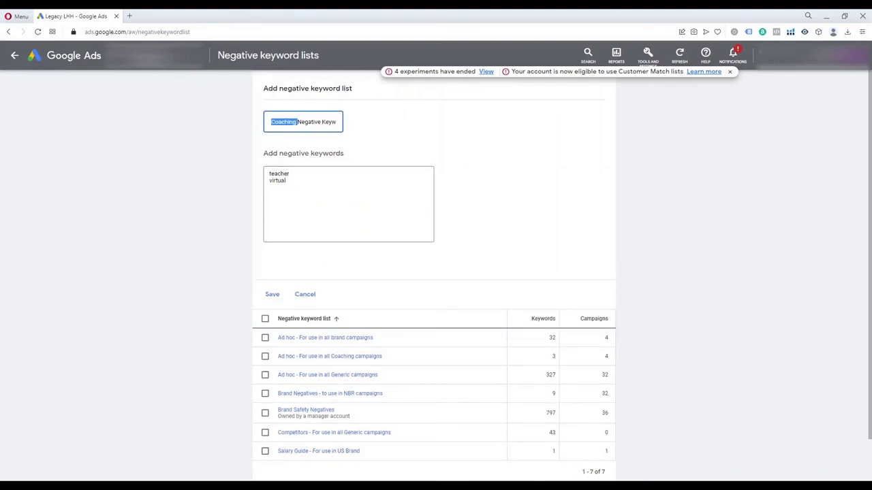
Switch to the Excel PivotTable and examine the green-filled search terms "career advisor" and "international coaching federation" at the start of the list
key("alt+Tab")
scroll(135, 216, "up", 20)
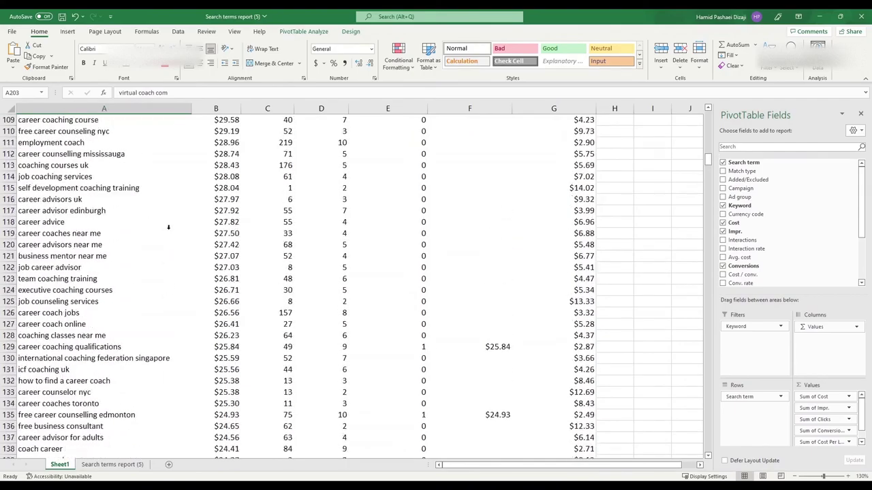
scroll(171, 229, "up", 13)
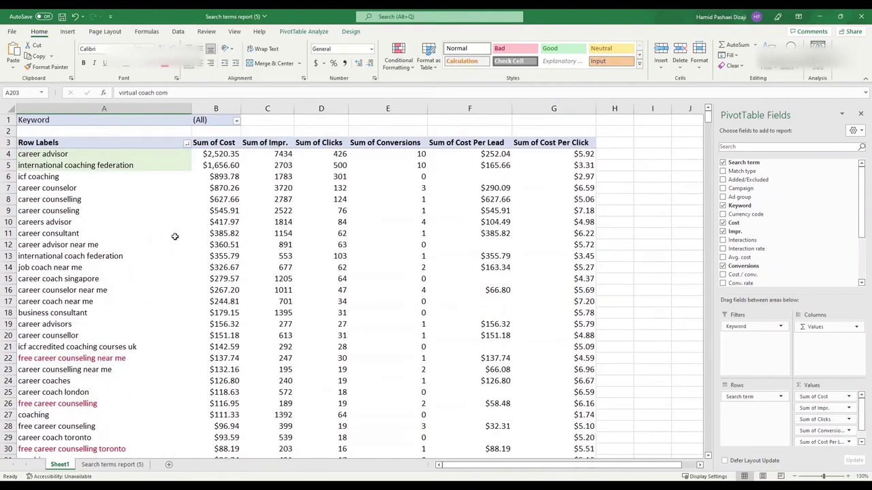
left_click_drag(102, 156, 106, 165)
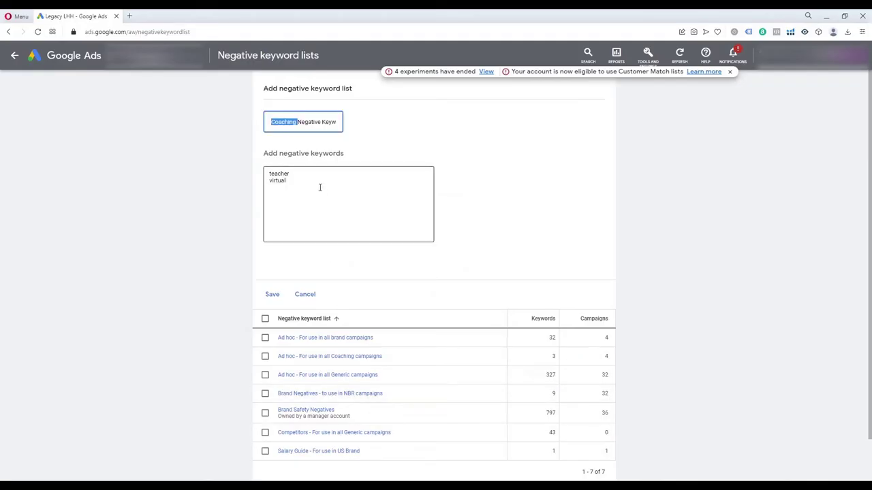
Return to Google Ads, check the new list's name and its two negative keywords, and save the list
key("Right")
left_click_drag(274, 120, 353, 120)
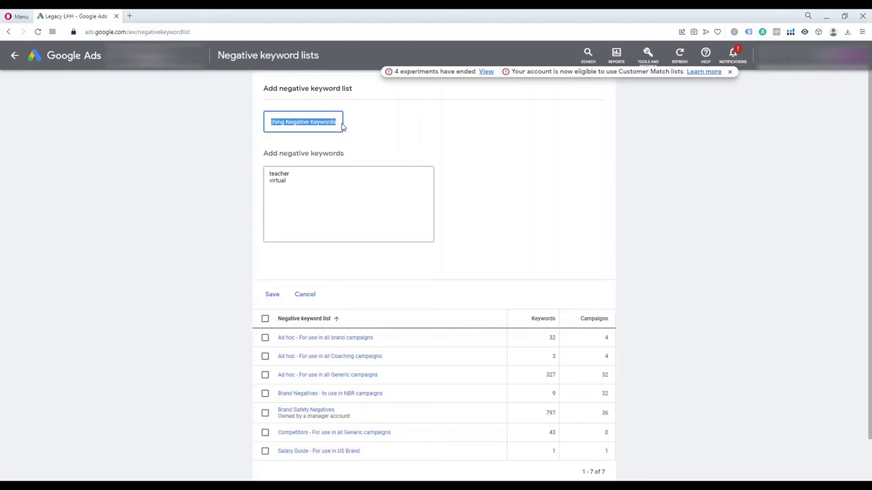
left_click_drag(329, 130, 263, 124)
left_click_drag(300, 181, 264, 175)
scroll(333, 185, "down", 1)
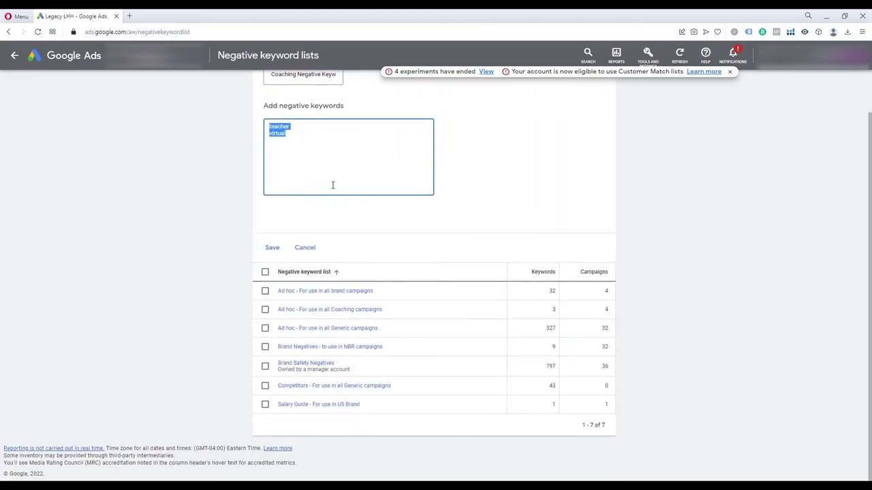
scroll(312, 237, "up", 1)
left_click(271, 297)
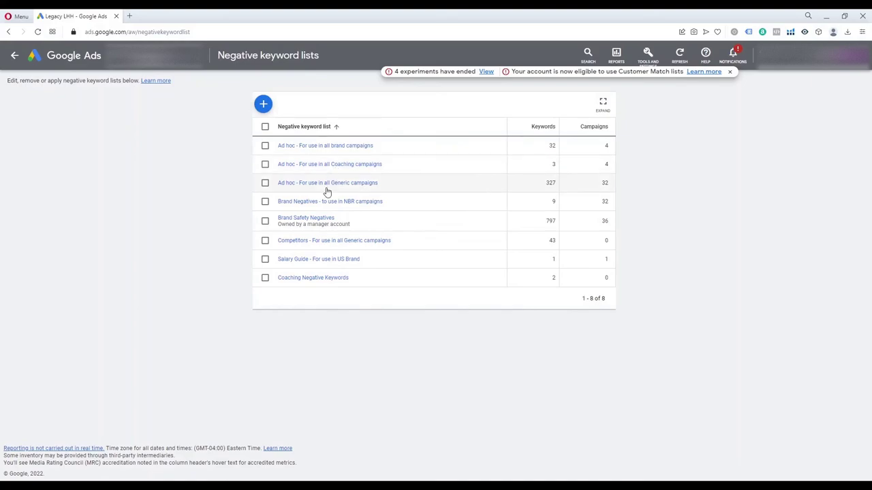
Open the Coaching Negative Keywords list and select all campaigns matching "coach" for applying it
left_click(307, 278)
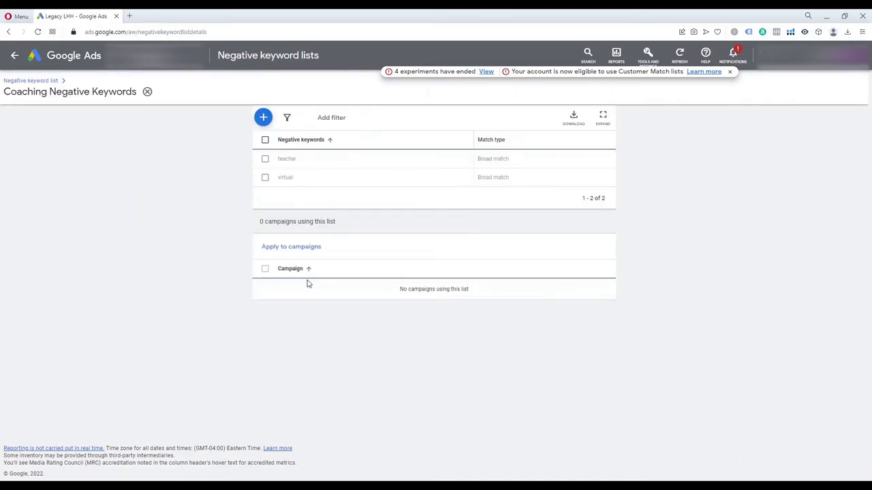
left_click(289, 249)
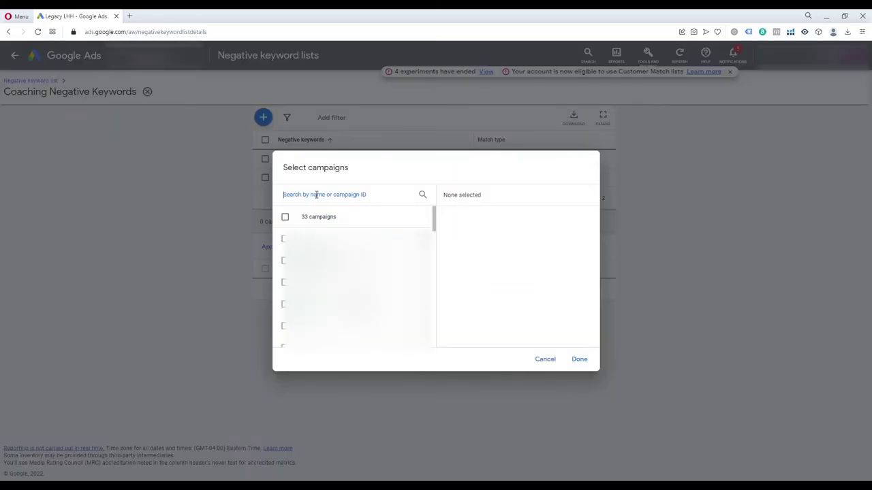
type("coach")
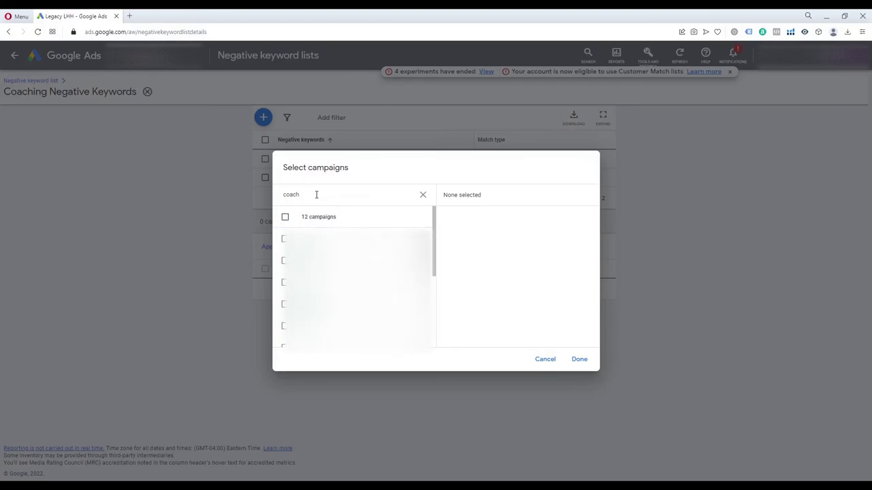
left_click(285, 218)
scroll(352, 286, "down", 3)
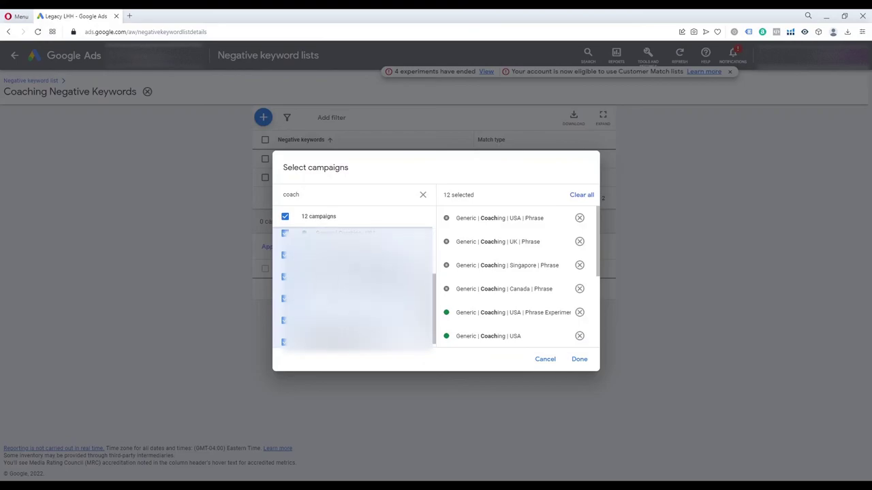
scroll(352, 286, "up", 3)
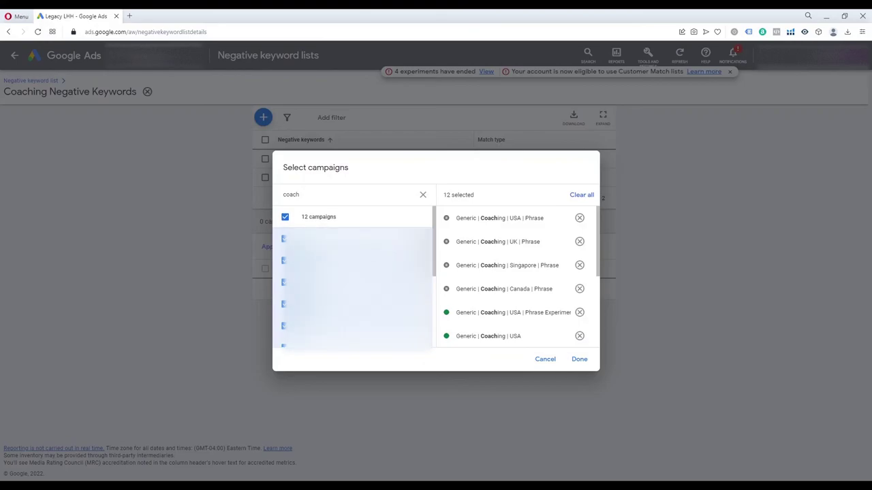